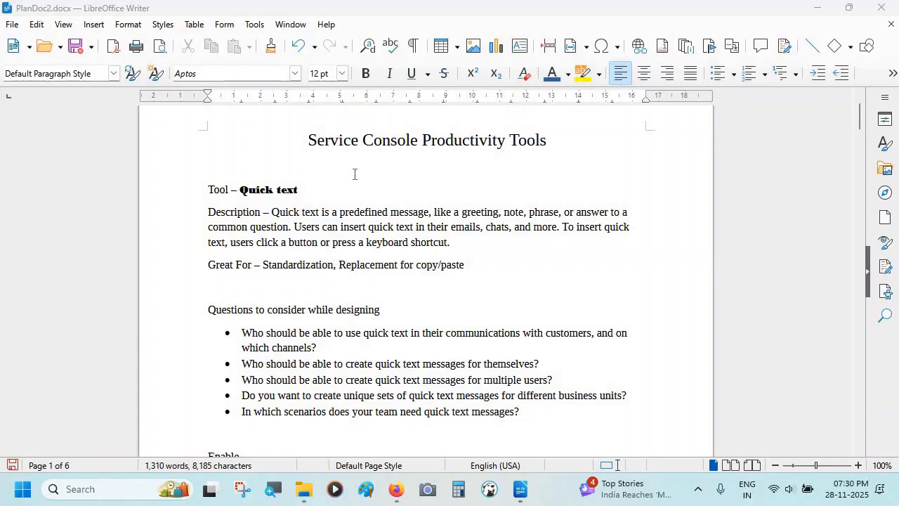
- Review the Quick text tool's description and its Great For entries, Standardization and Replacement for copy/paste, in the planning document
{"action": "left_click", "coordinate": [297, 189]}
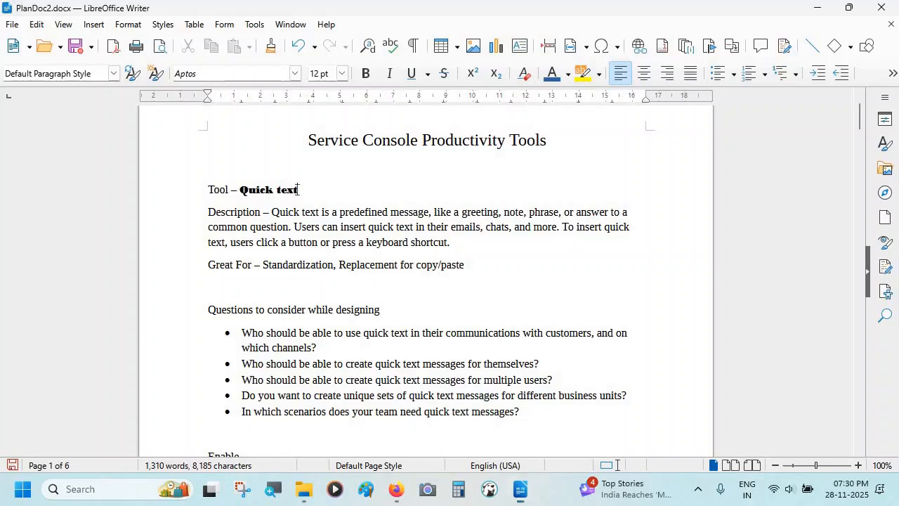
{"action": "left_click_drag", "start_coordinate": [297, 189], "coordinate": [237, 189]}
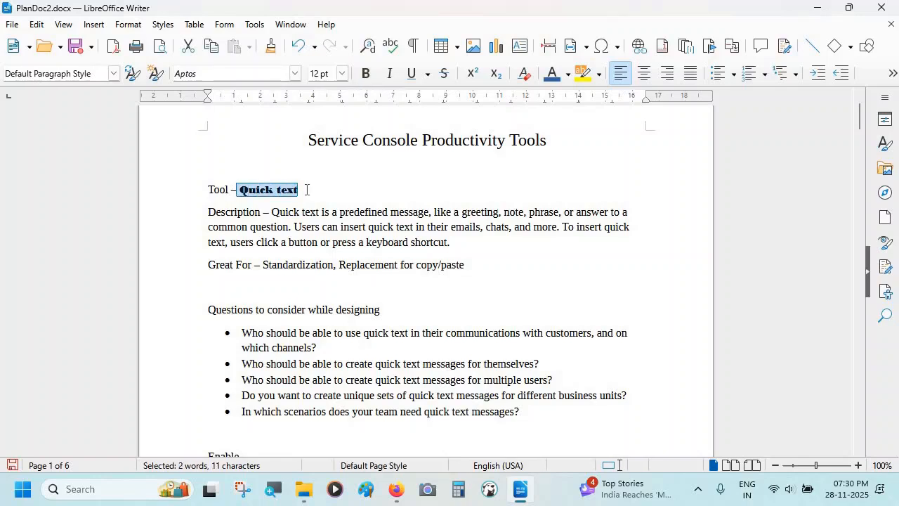
{"action": "left_click", "coordinate": [471, 244]}
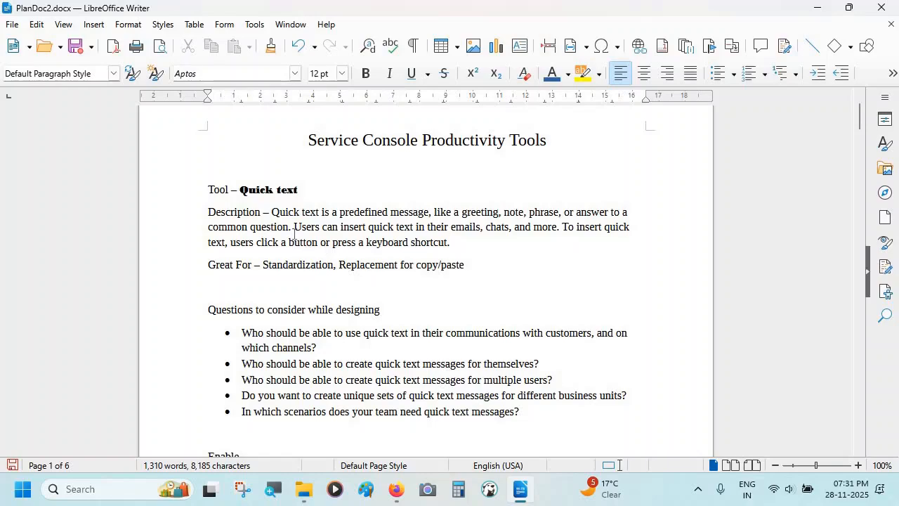
{"action": "scroll", "coordinate": [324, 264], "scroll_direction": "down", "scroll_amount": 2}
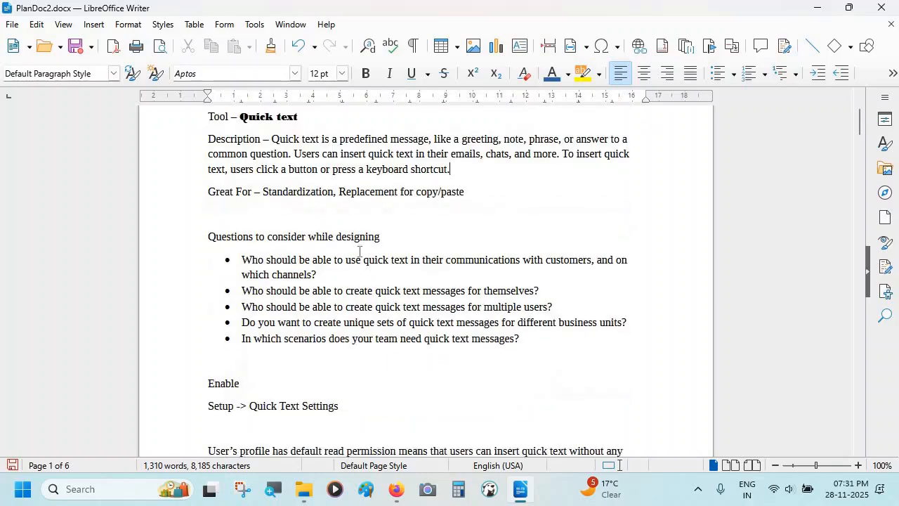
{"action": "double_click", "coordinate": [299, 197]}
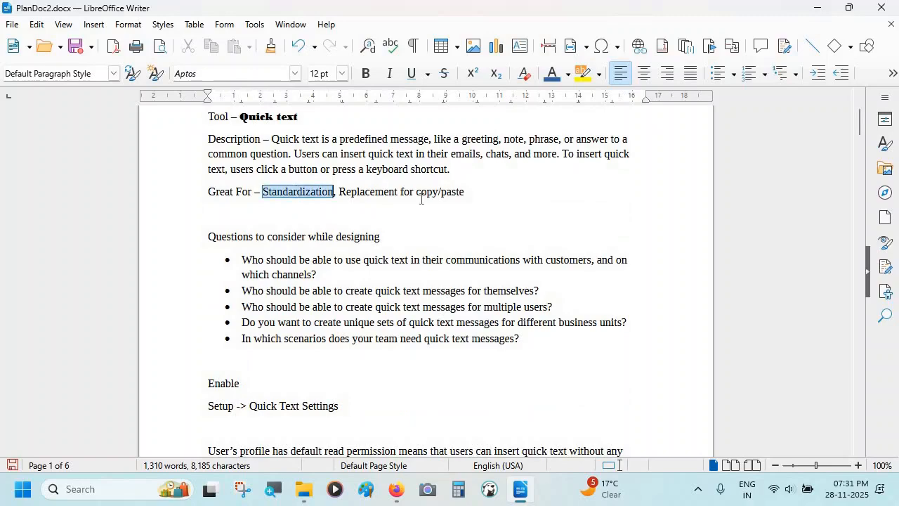
{"action": "left_click_drag", "start_coordinate": [466, 192], "coordinate": [338, 192]}
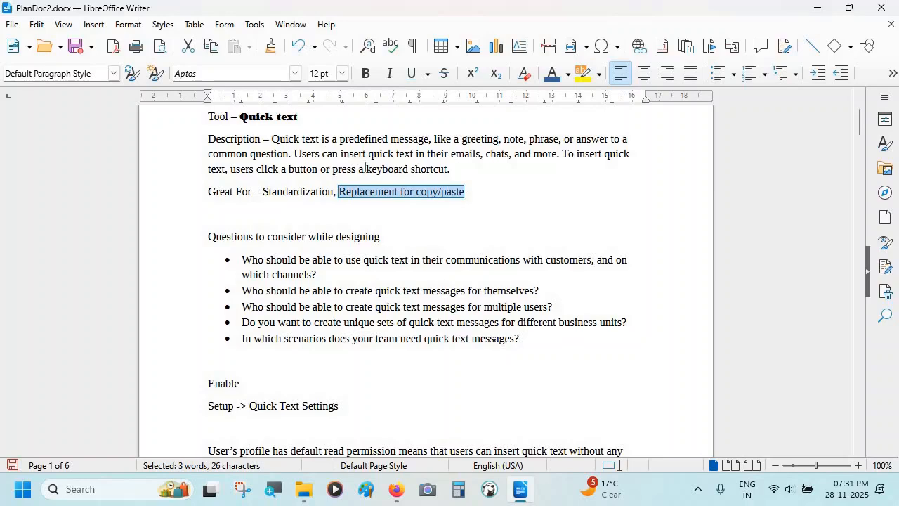
{"action": "double_click", "coordinate": [302, 189]}
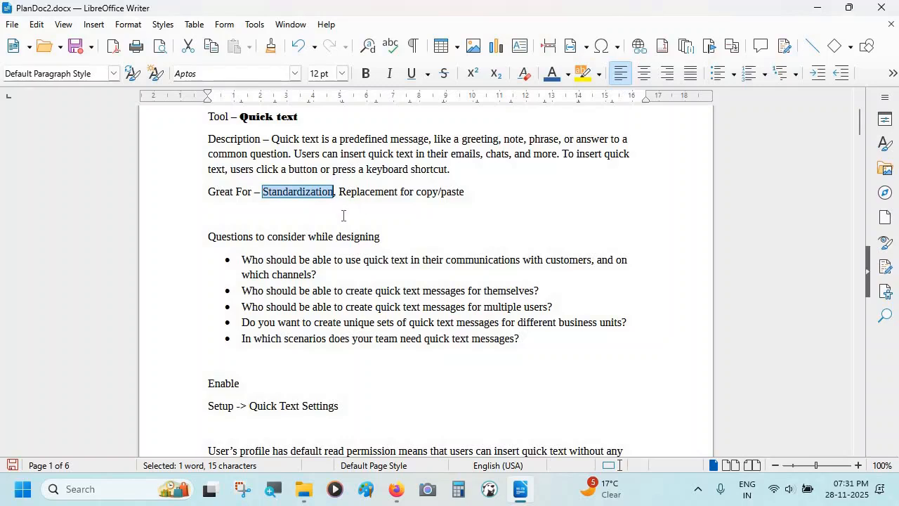
{"action": "scroll", "coordinate": [341, 253], "scroll_direction": "down", "scroll_amount": 2}
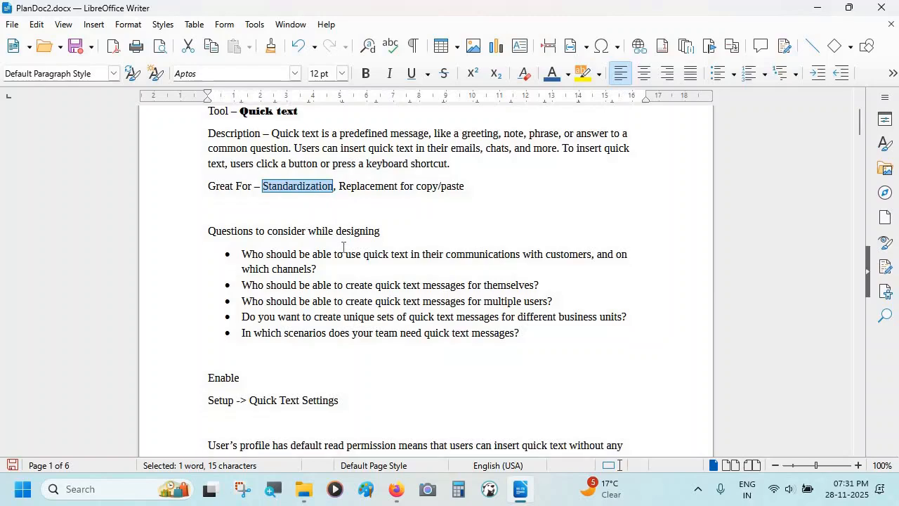
- Read through the five quick text design questions one by one and the Setup -> Quick Text Settings path under Enable
{"action": "left_click_drag", "start_coordinate": [243, 208], "coordinate": [527, 280]}
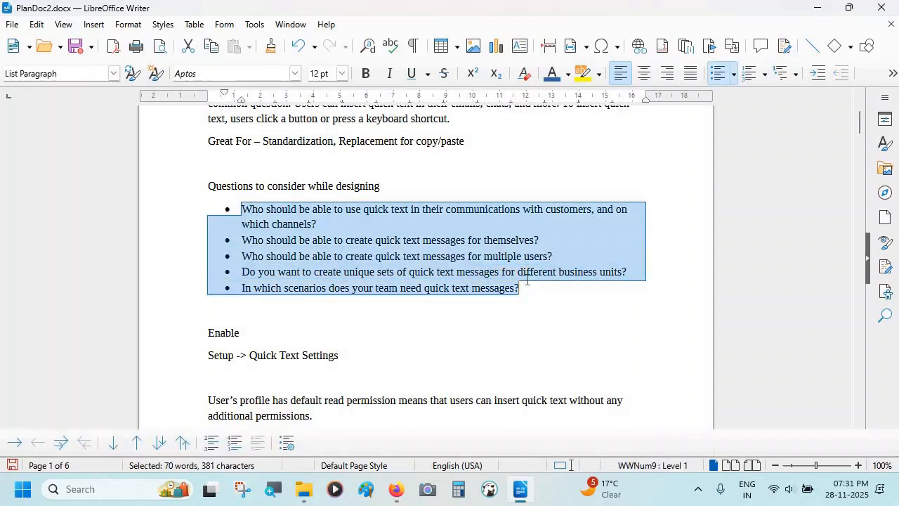
{"action": "left_click_drag", "start_coordinate": [323, 224], "coordinate": [240, 211]}
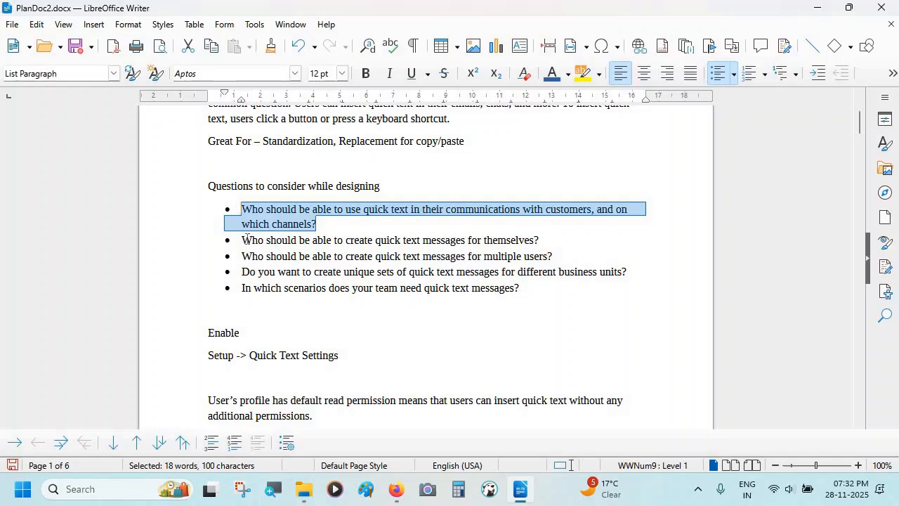
{"action": "left_click_drag", "start_coordinate": [241, 239], "coordinate": [539, 243]}
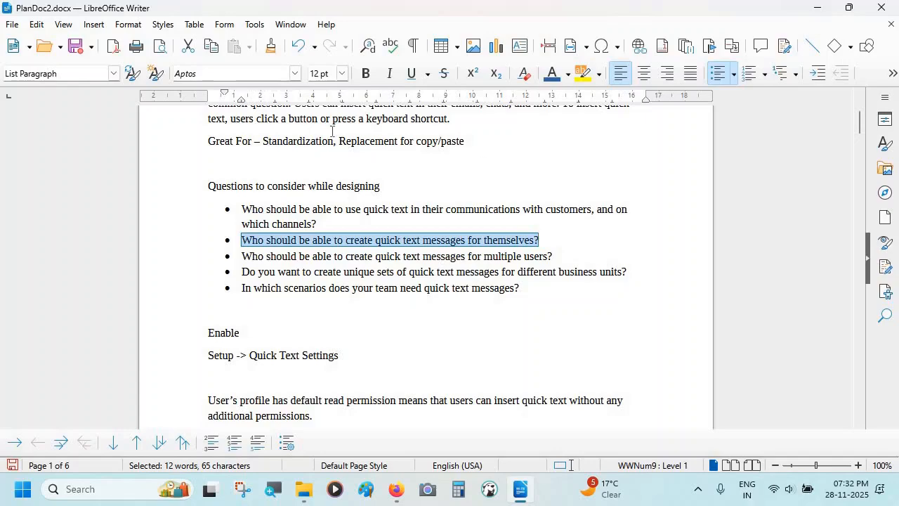
{"action": "double_click", "coordinate": [302, 141]}
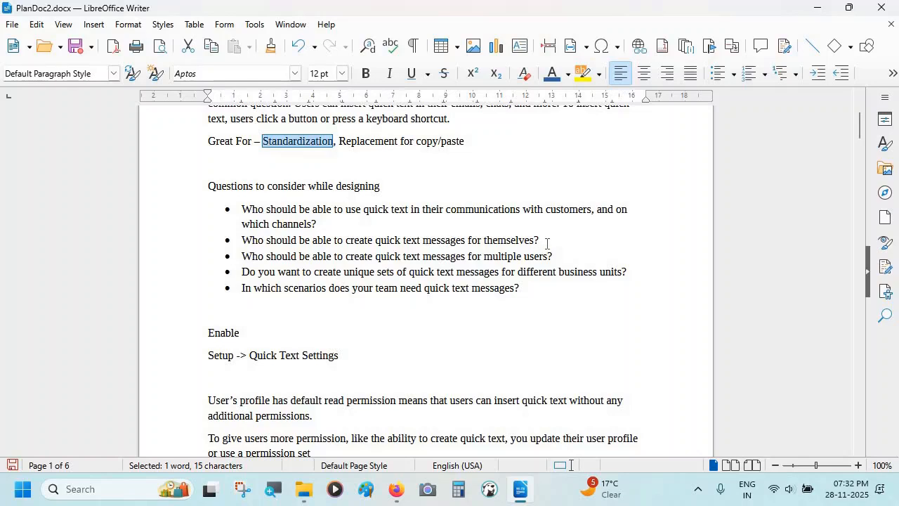
{"action": "left_click_drag", "start_coordinate": [543, 240], "coordinate": [242, 239]}
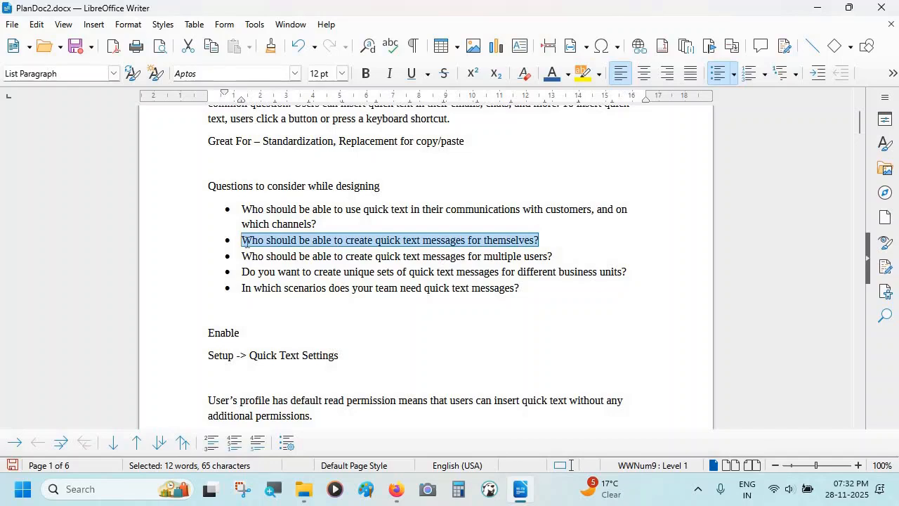
{"action": "left_click_drag", "start_coordinate": [244, 257], "coordinate": [559, 252]}
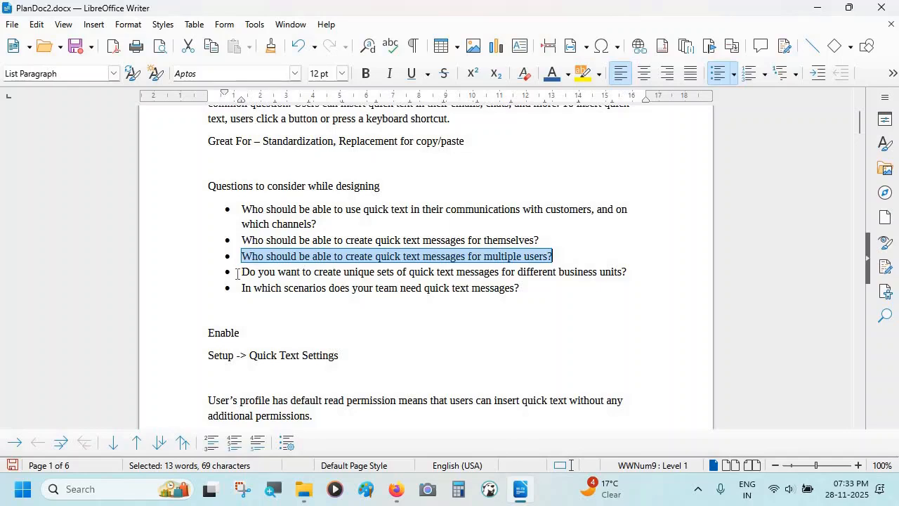
{"action": "left_click_drag", "start_coordinate": [237, 273], "coordinate": [438, 272]}
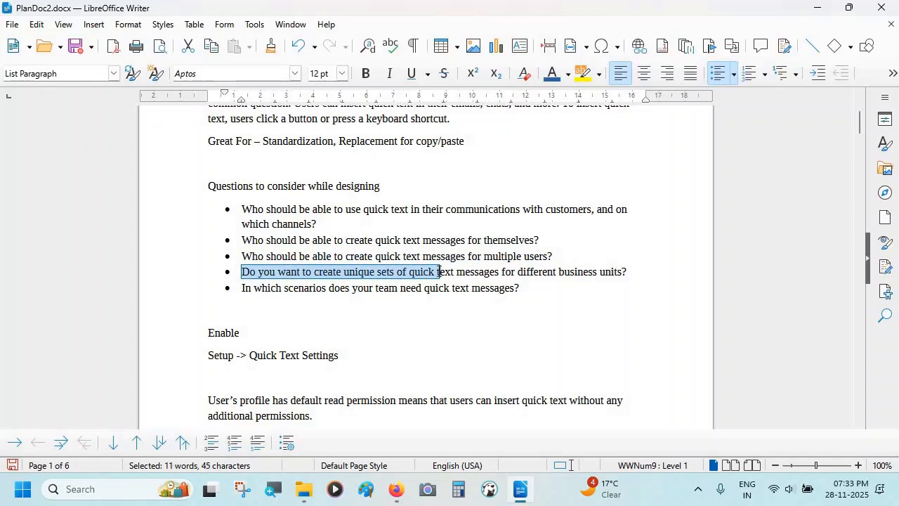
{"action": "left_click_drag", "start_coordinate": [628, 271], "coordinate": [234, 274]}
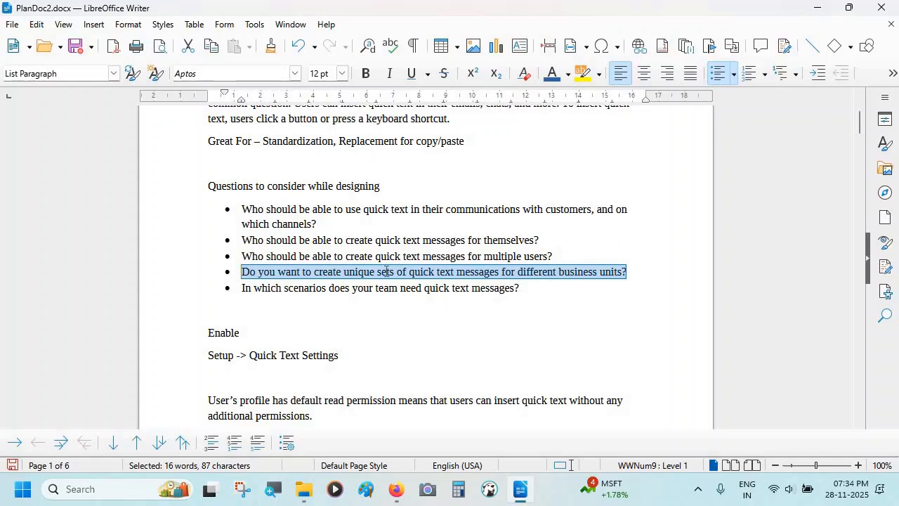
{"action": "left_click", "coordinate": [504, 278]}
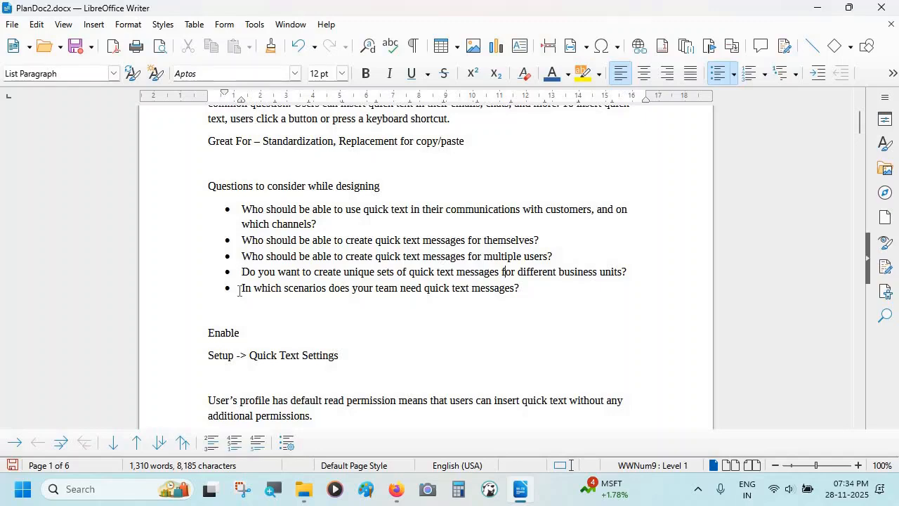
{"action": "left_click_drag", "start_coordinate": [534, 288], "coordinate": [228, 290]}
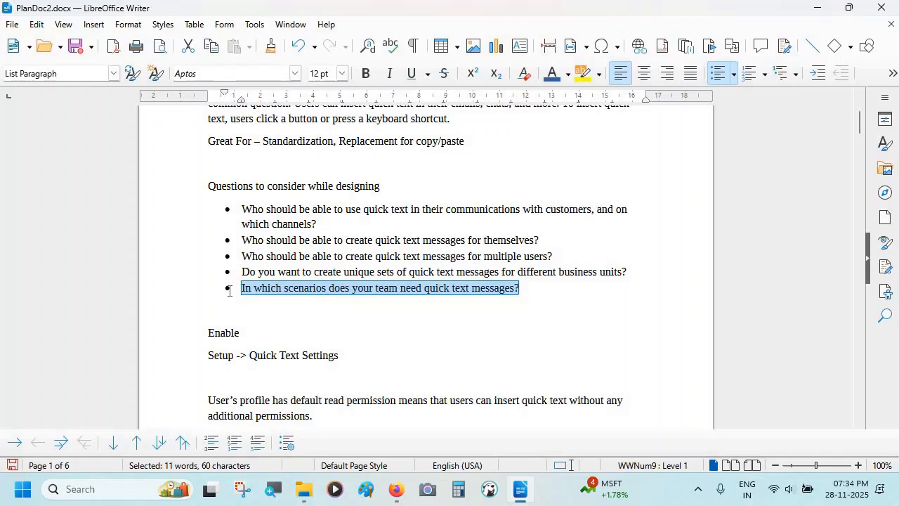
{"action": "left_click_drag", "start_coordinate": [213, 333], "coordinate": [207, 356]}
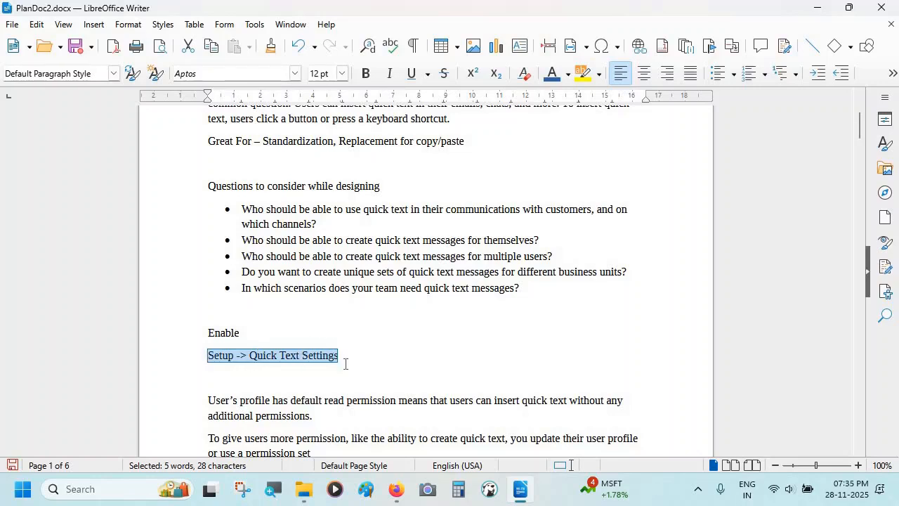
- Switch to the Trailhead Hands-On Orgs page in Firefox, launch Wise Otter Playground and open its Setup
{"action": "key", "text": "alt+Tab"}
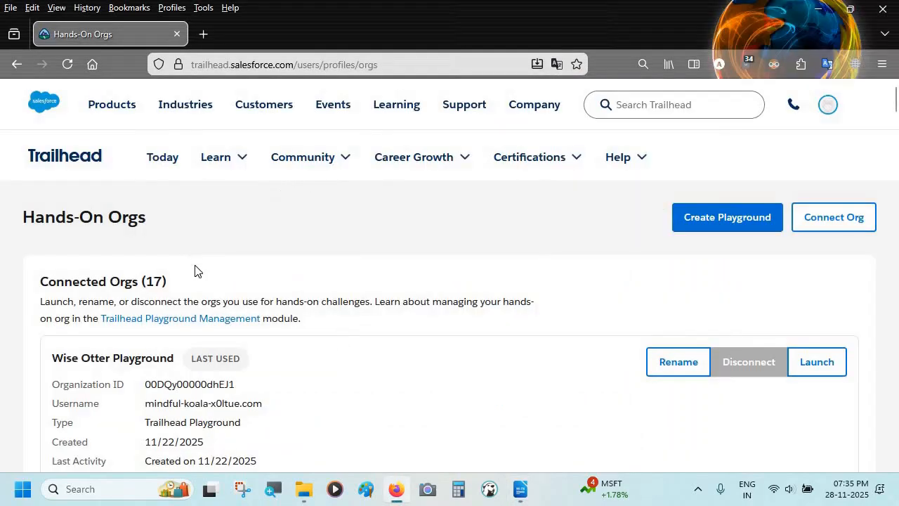
{"action": "scroll", "coordinate": [300, 363], "scroll_direction": "down", "scroll_amount": 1}
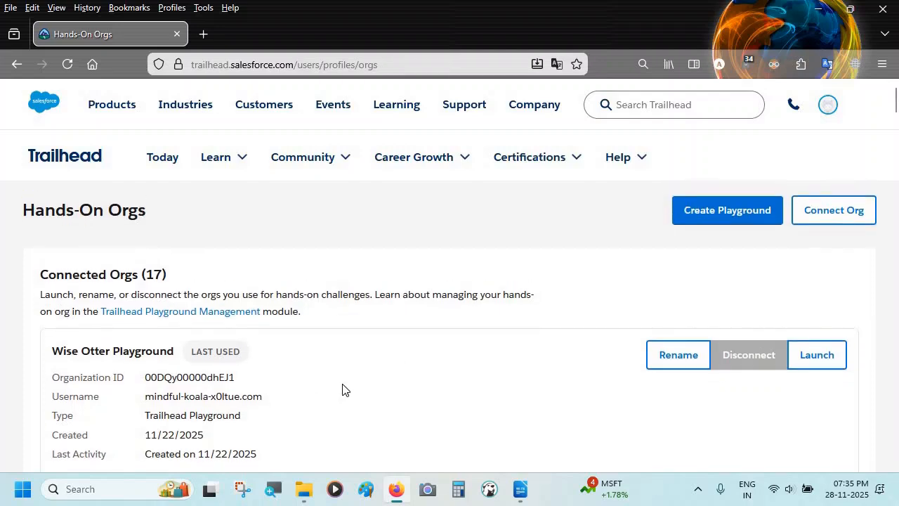
{"action": "left_click", "coordinate": [811, 357]}
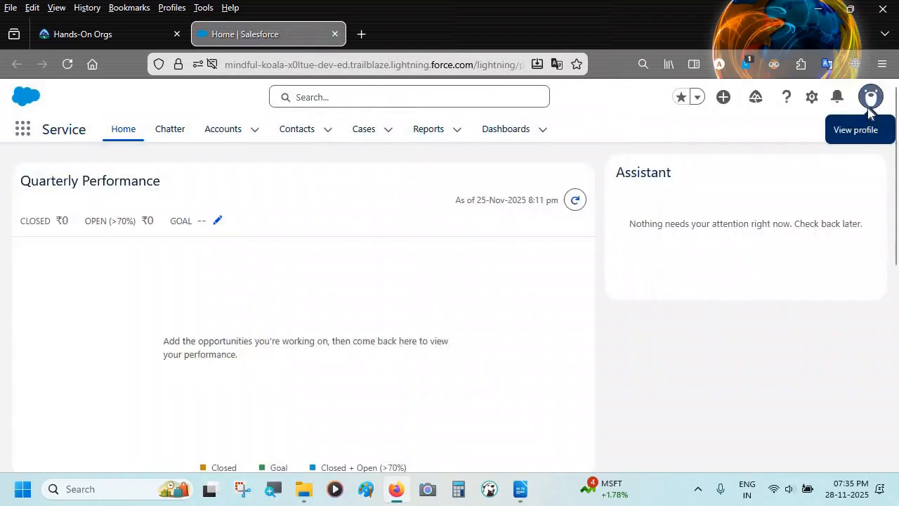
{"action": "left_click", "coordinate": [811, 98]}
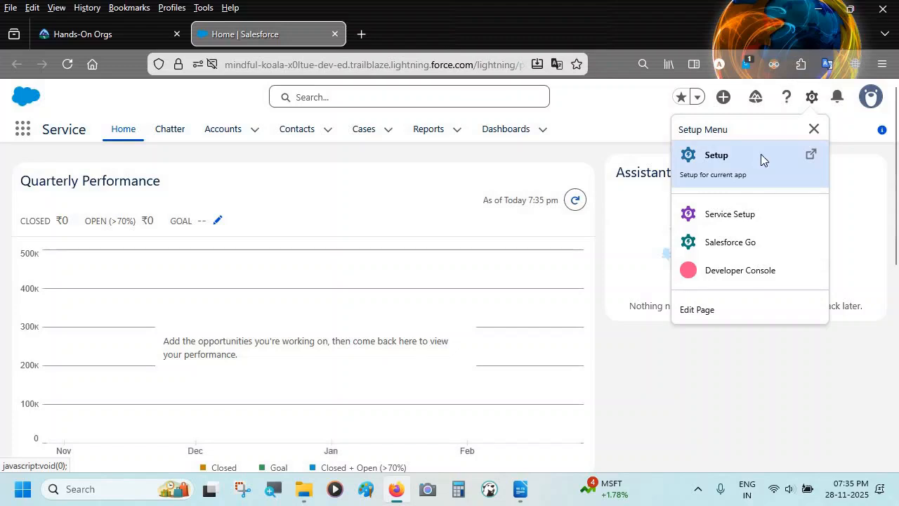
{"action": "left_click", "coordinate": [761, 155]}
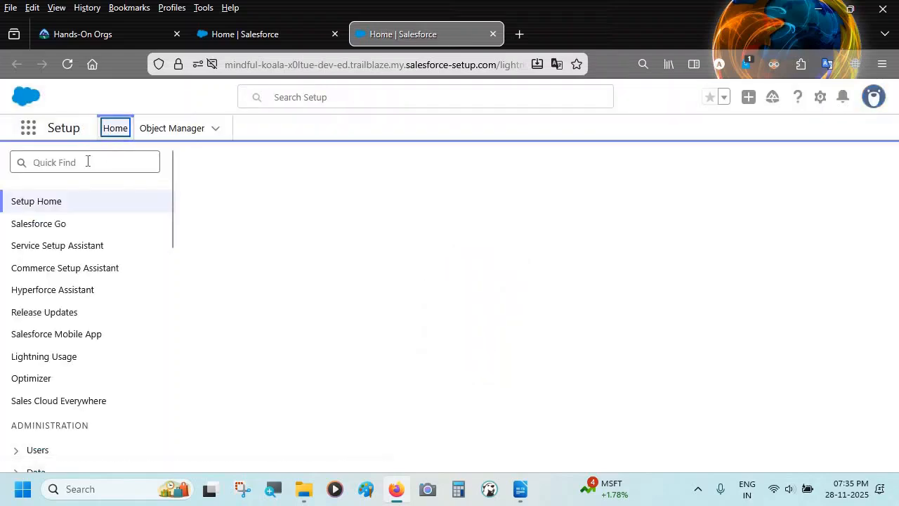
- Search Setup for "Quick" and open the Quick Text Settings page
{"action": "left_click", "coordinate": [88, 162]}
{"action": "type", "text": "Quick"}
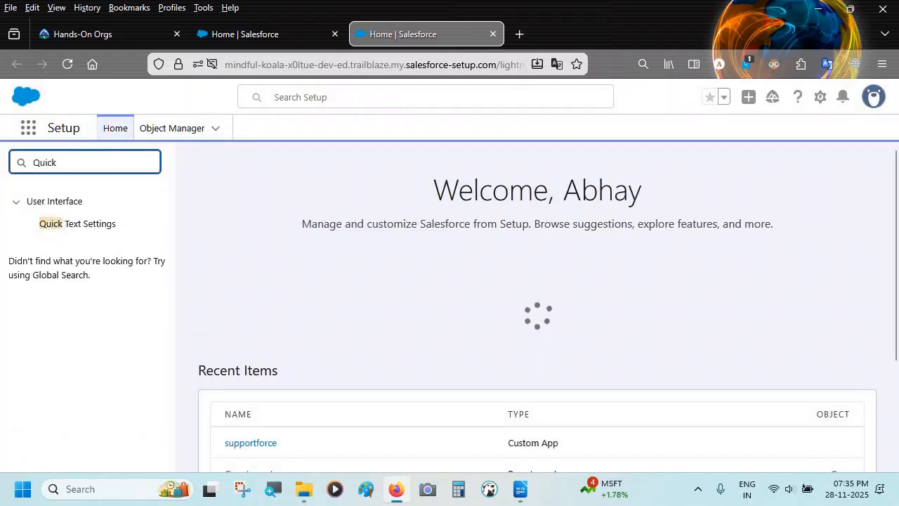
{"action": "left_click", "coordinate": [95, 230]}
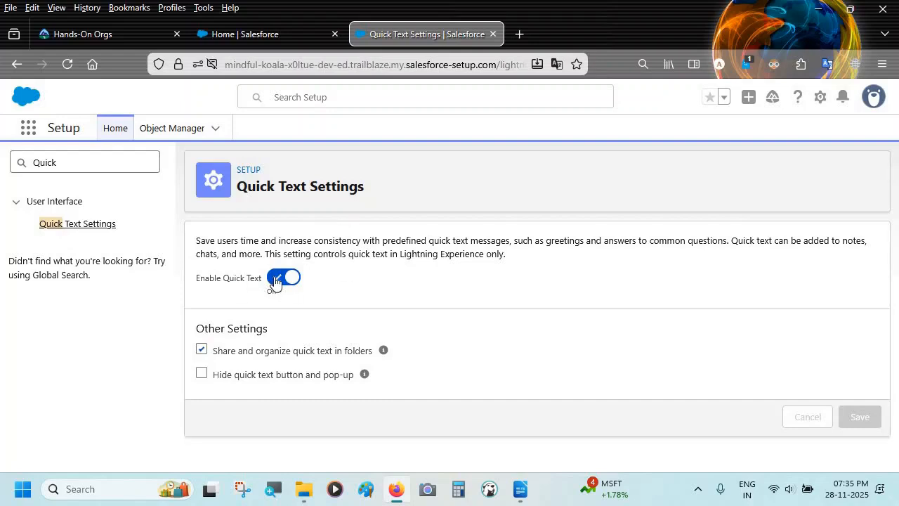
- Turn on "Share and organize quick text in folders" and save the quick text settings
{"action": "left_click", "coordinate": [217, 358]}
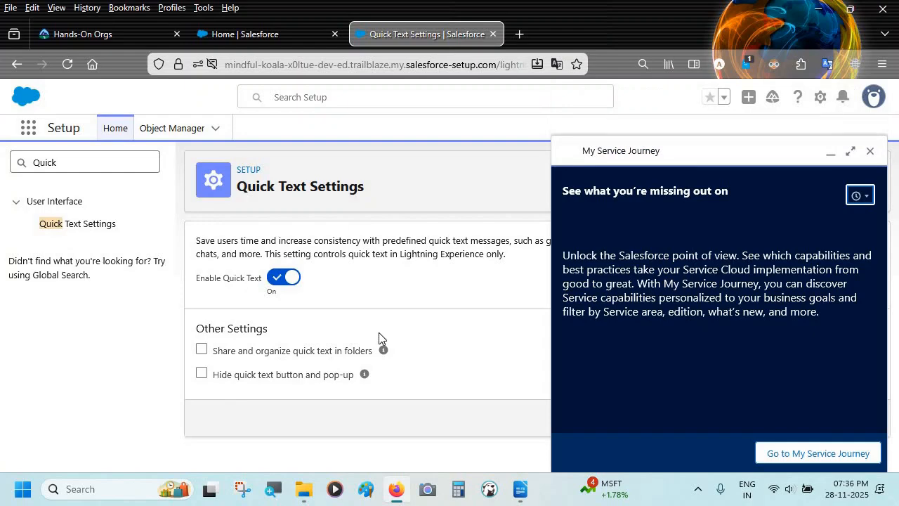
{"action": "left_click", "coordinate": [869, 150]}
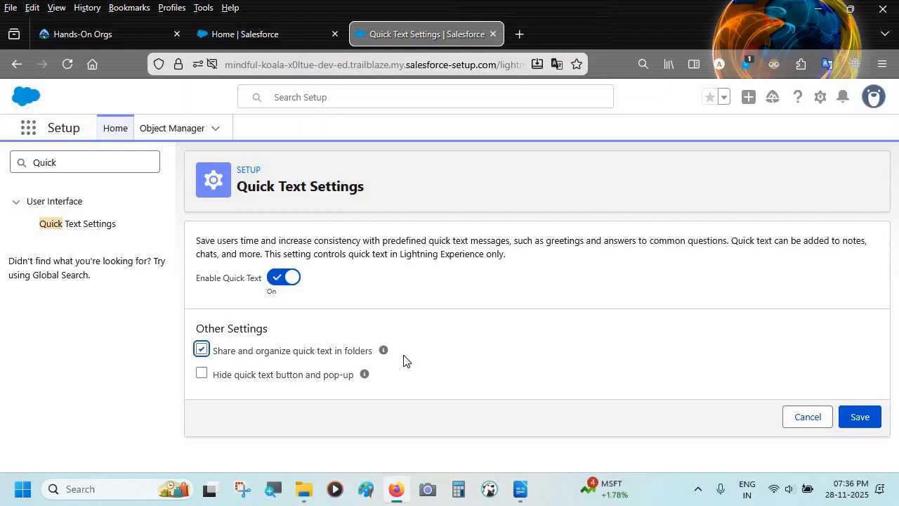
{"action": "mouse_move", "coordinate": [386, 356]}
{"action": "left_click", "coordinate": [860, 424]}
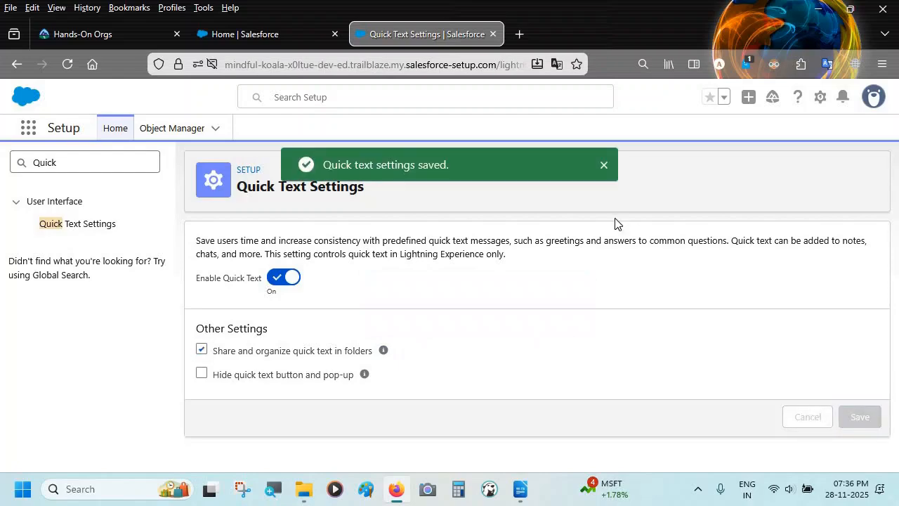
{"action": "left_click", "coordinate": [606, 166]}
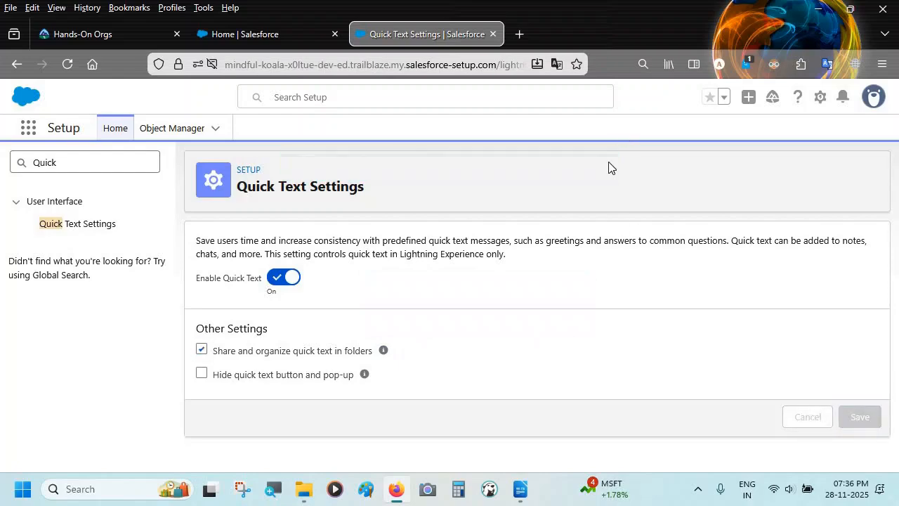
- Return to the org's Home page and open the Service Console app by searching the available apps for "Servic"
{"action": "left_click", "coordinate": [229, 38]}
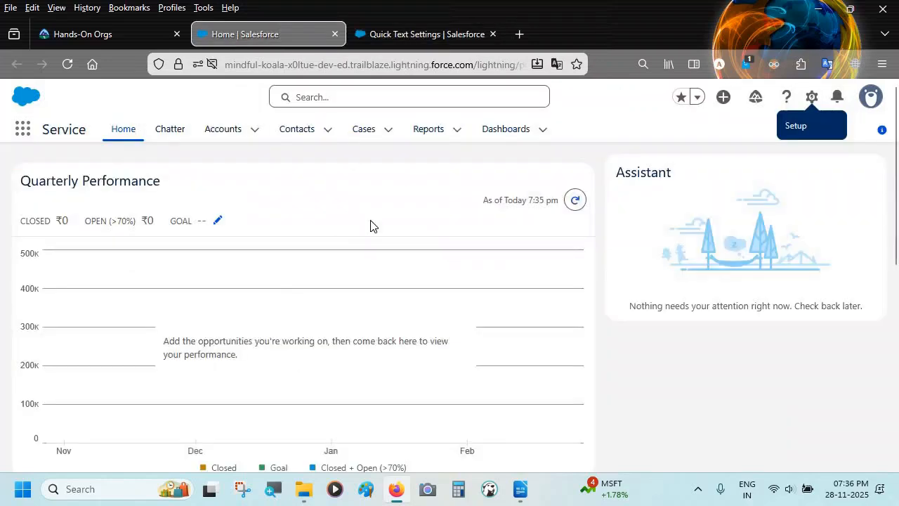
{"action": "left_click", "coordinate": [24, 129]}
{"action": "type", "text": "Servic"}
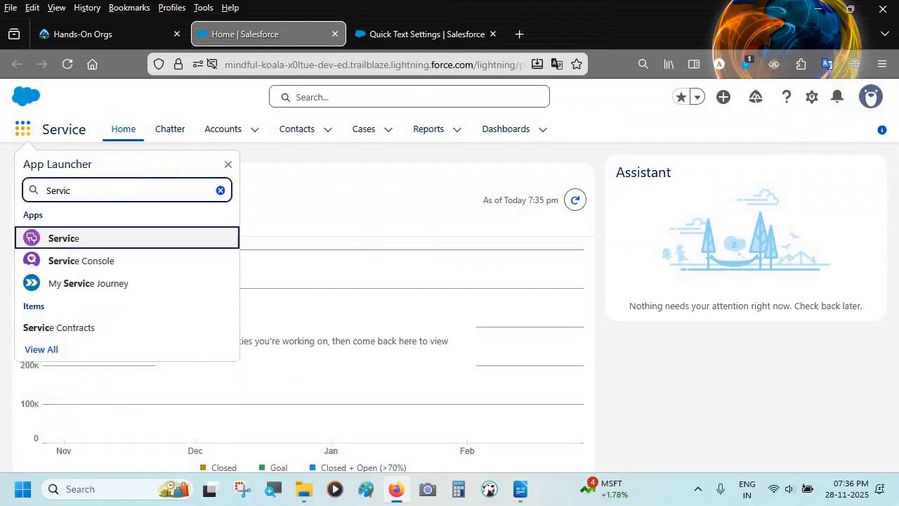
{"action": "key", "text": "Down"}
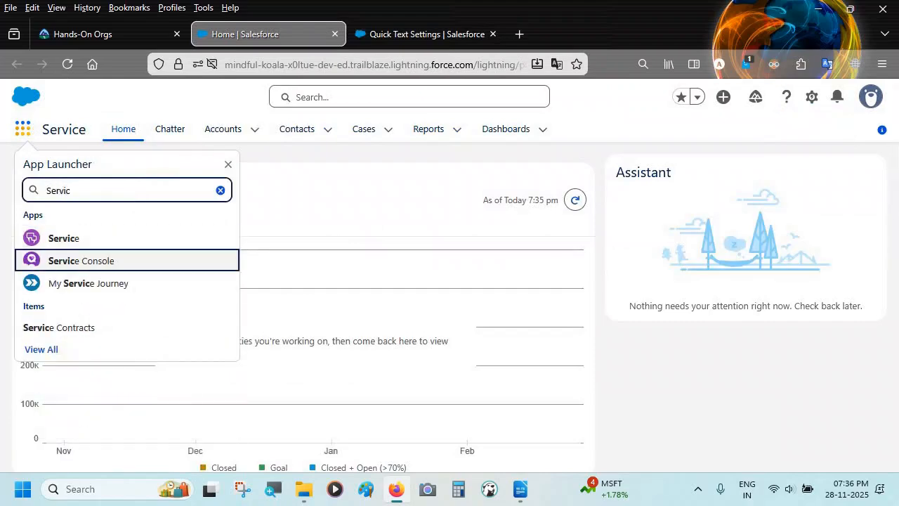
{"action": "key", "text": "Return"}
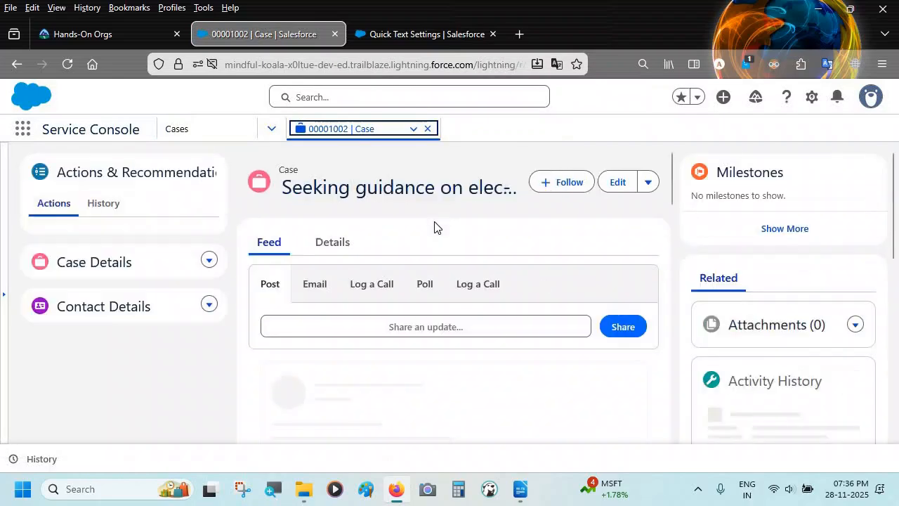
- Switch to PlanDoc2.docx in LibreOffice Writer and review the paragraph on the default read permission for quick text
{"action": "left_click", "coordinate": [519, 489]}
{"action": "scroll", "coordinate": [418, 352], "scroll_direction": "down", "scroll_amount": 3}
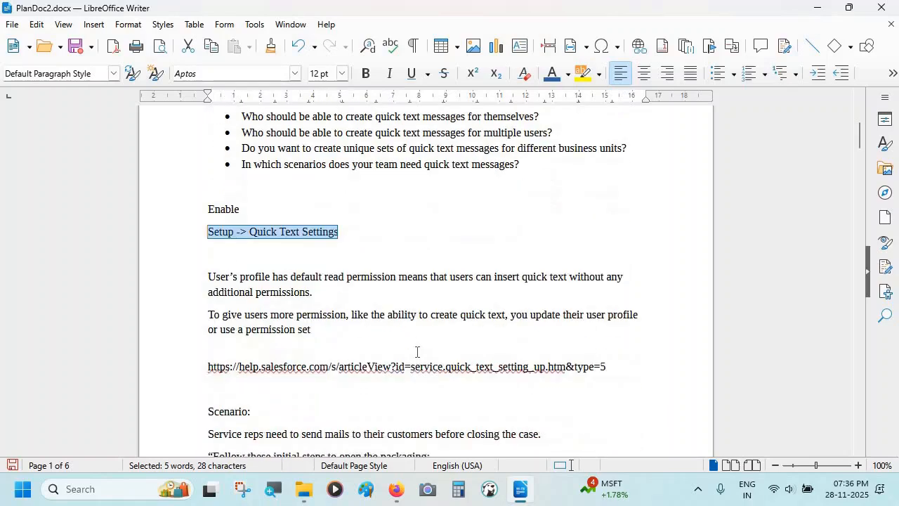
{"action": "scroll", "coordinate": [417, 351], "scroll_direction": "down", "scroll_amount": 2}
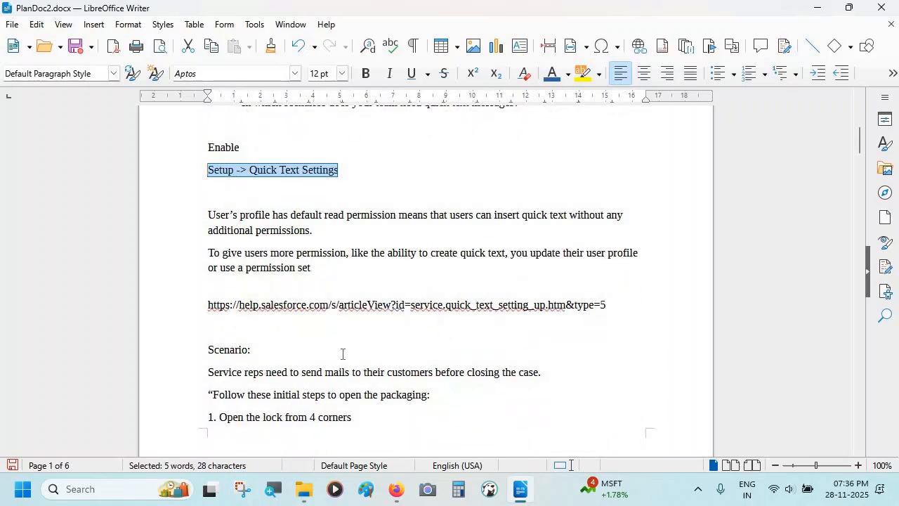
{"action": "left_click_drag", "start_coordinate": [207, 215], "coordinate": [321, 230]}
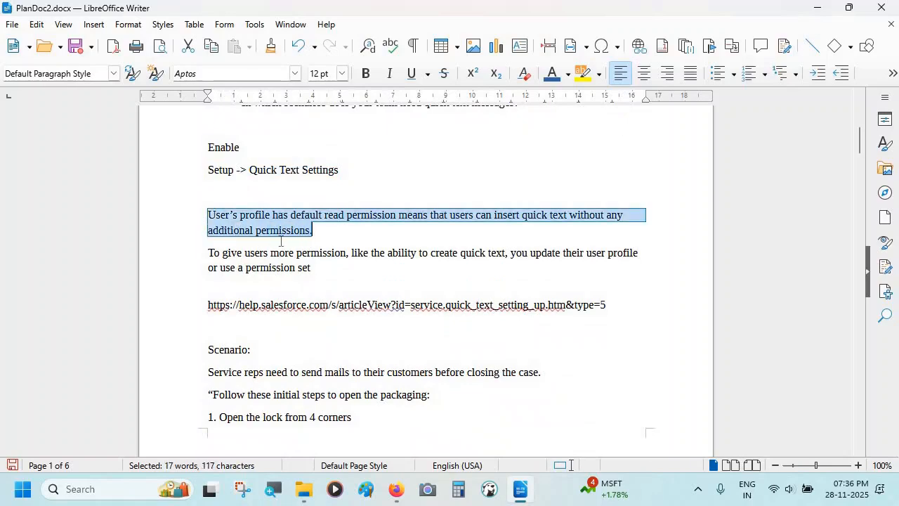
{"action": "left_click", "coordinate": [321, 229]}
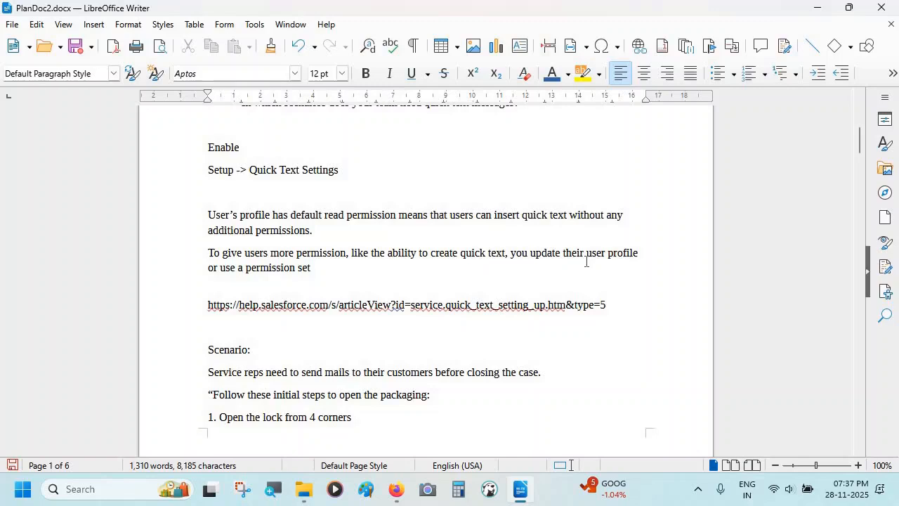
- Copy the help.salesforce.com quick text setup link from the document and open it in a new Firefox tab
{"action": "left_click_drag", "start_coordinate": [608, 305], "coordinate": [203, 302]}
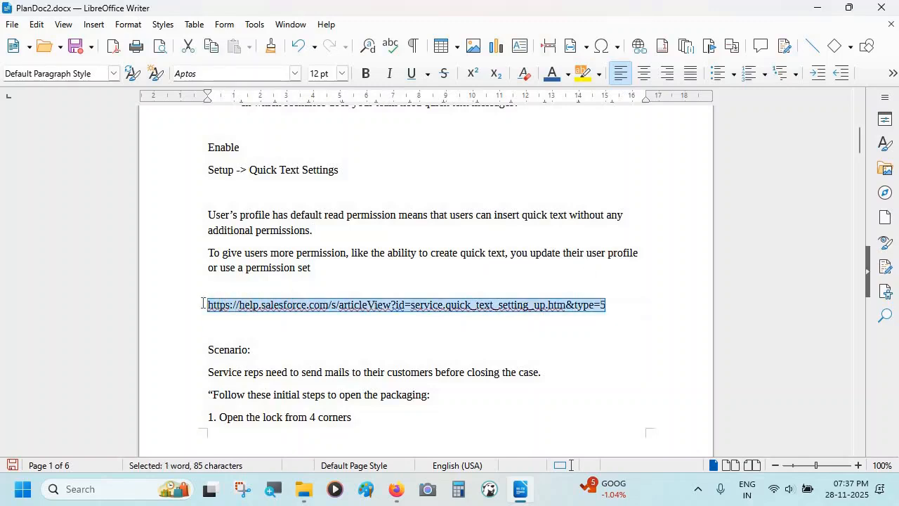
{"action": "key", "text": "ctrl+c"}
{"action": "key", "text": "alt+Tab"}
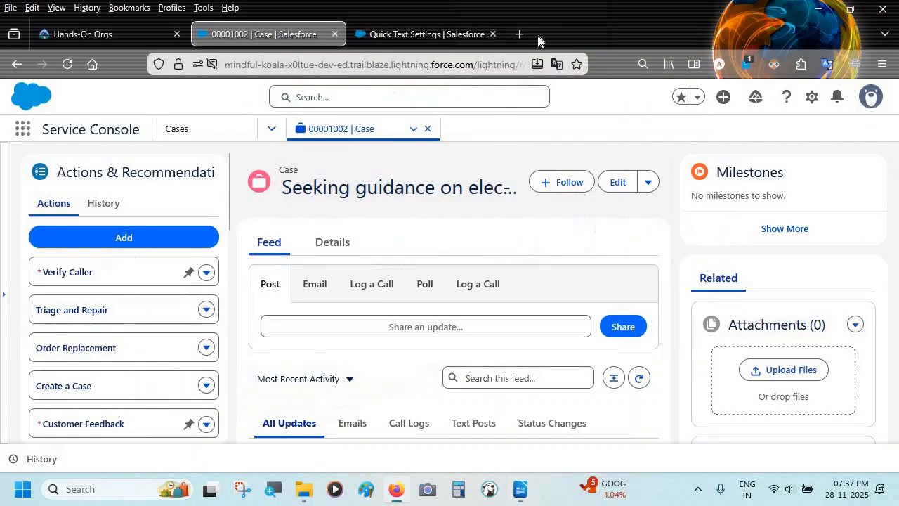
{"action": "left_click", "coordinate": [525, 33]}
{"action": "key", "text": "ctrl+v"}
{"action": "key", "text": "Return"}
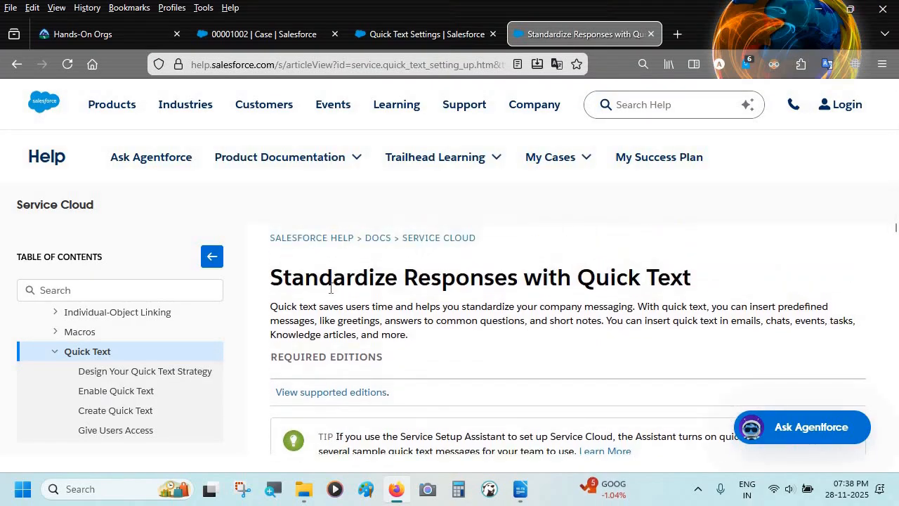
- Skim the Standardize Responses with Quick Text article and open its Give Users Access topic
{"action": "scroll", "coordinate": [331, 288], "scroll_direction": "down", "scroll_amount": 2}
{"action": "scroll", "coordinate": [331, 288], "scroll_direction": "down", "scroll_amount": 3}
{"action": "scroll", "coordinate": [331, 288], "scroll_direction": "up", "scroll_amount": 5}
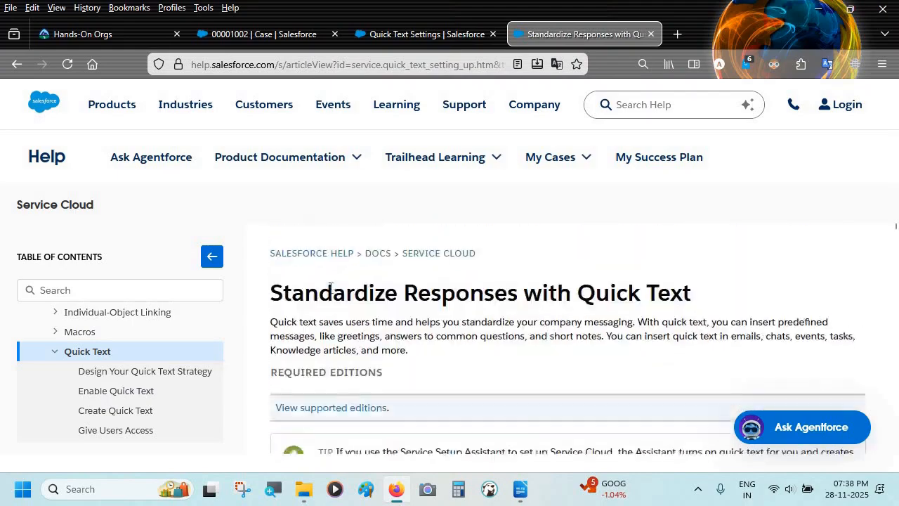
{"action": "scroll", "coordinate": [331, 288], "scroll_direction": "down", "scroll_amount": 2}
{"action": "scroll", "coordinate": [331, 288], "scroll_direction": "down", "scroll_amount": 6}
{"action": "scroll", "coordinate": [112, 372], "scroll_direction": "down", "scroll_amount": 3}
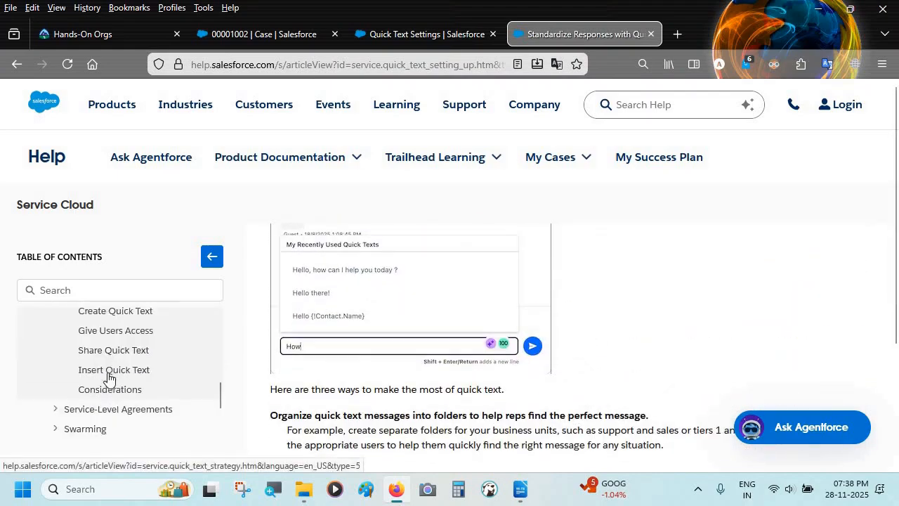
{"action": "scroll", "coordinate": [112, 379], "scroll_direction": "up", "scroll_amount": 2}
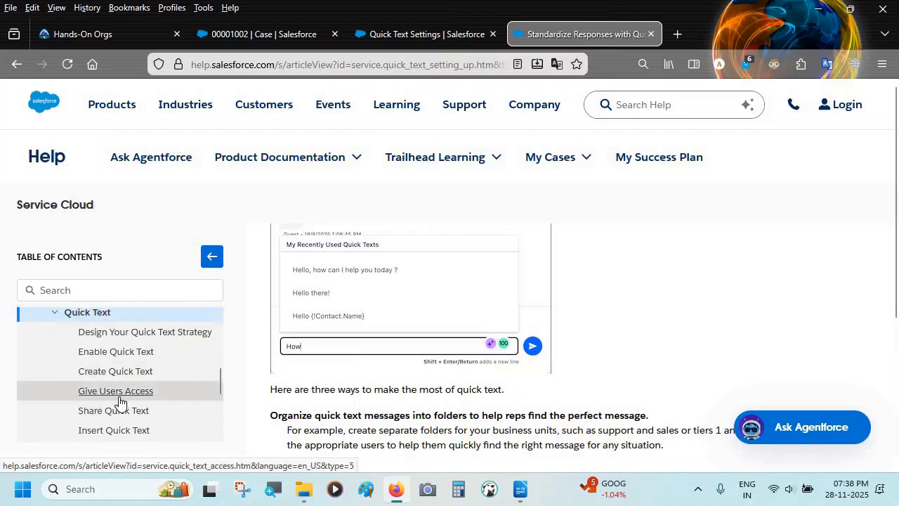
{"action": "left_click", "coordinate": [119, 396]}
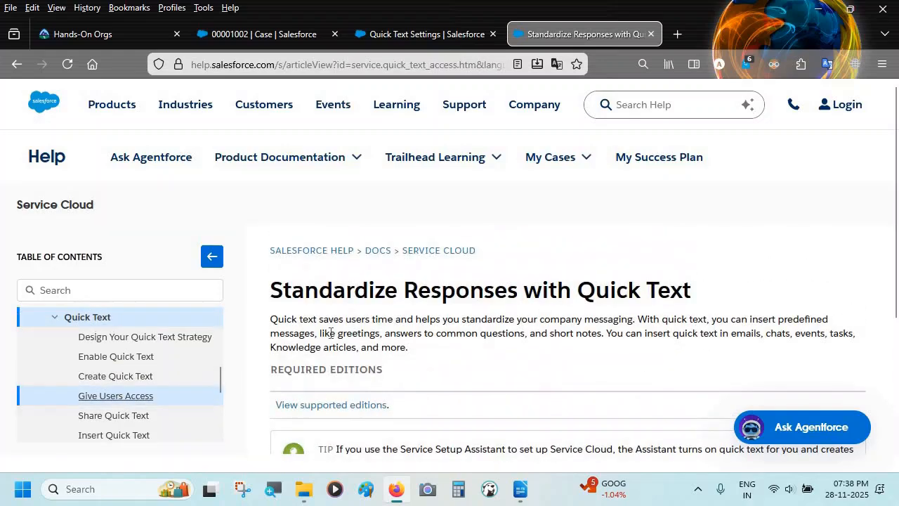
- Examine the User Permissions Needed table for setting up, viewing, creating, editing and deleting quick text messages and creating folders
{"action": "scroll", "coordinate": [331, 332], "scroll_direction": "down", "scroll_amount": 3}
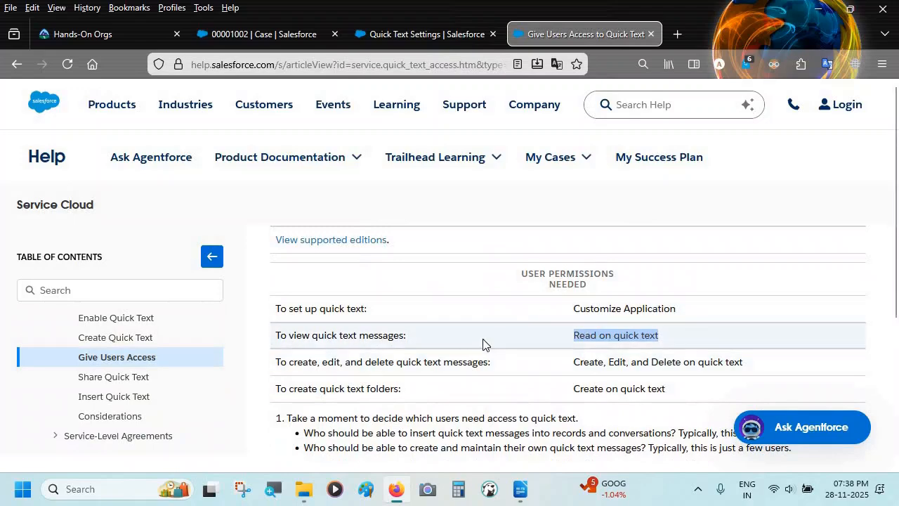
{"action": "left_click_drag", "start_coordinate": [482, 339], "coordinate": [277, 337]}
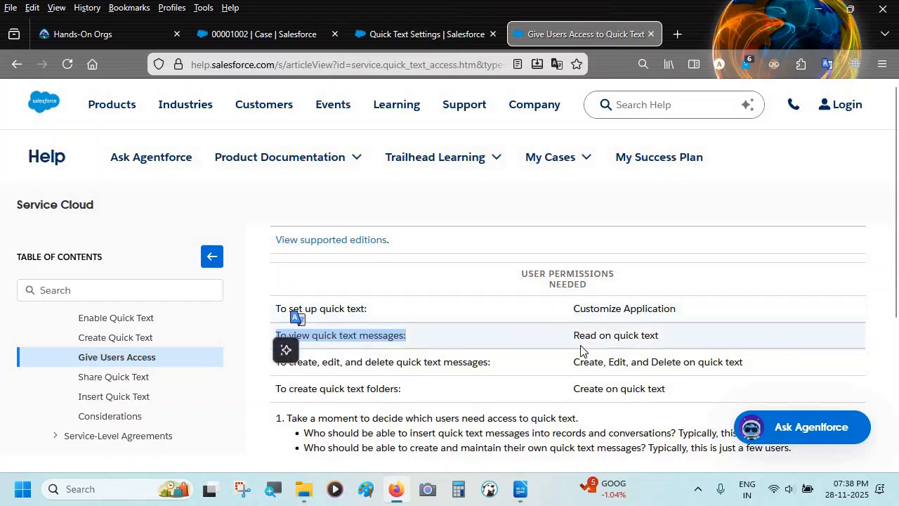
{"action": "left_click_drag", "start_coordinate": [571, 336], "coordinate": [672, 336]}
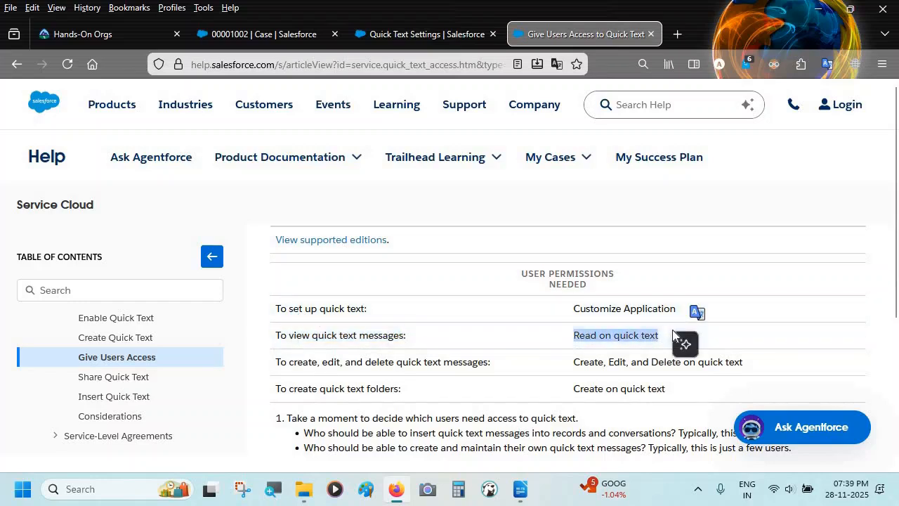
{"action": "left_click", "coordinate": [452, 338]}
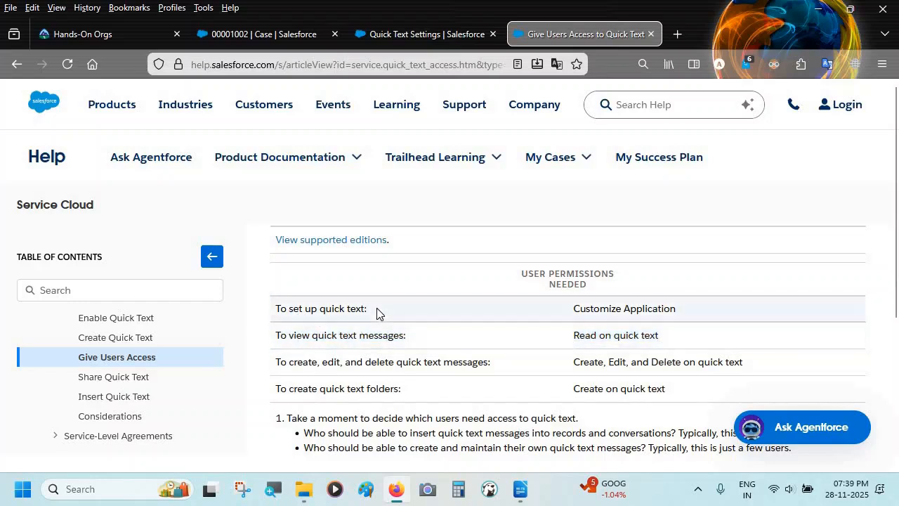
{"action": "left_click_drag", "start_coordinate": [376, 313], "coordinate": [271, 309]}
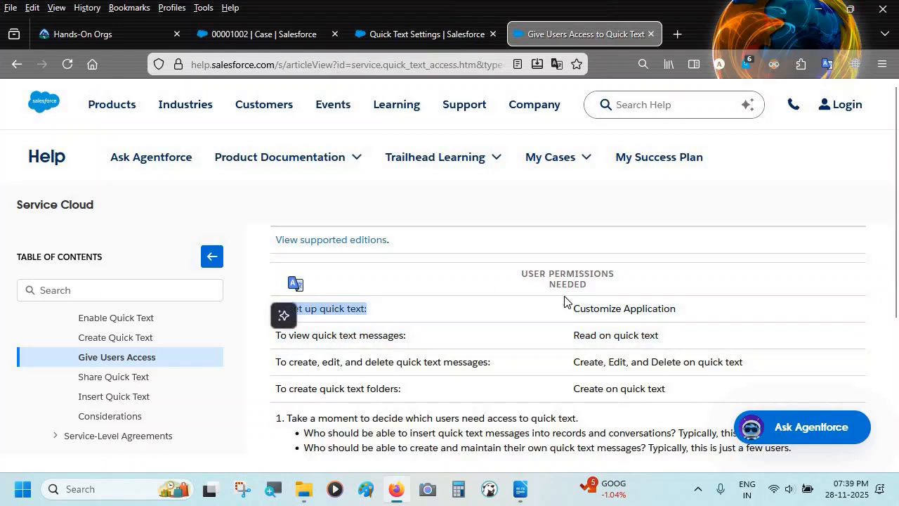
{"action": "left_click_drag", "start_coordinate": [573, 311], "coordinate": [684, 316]}
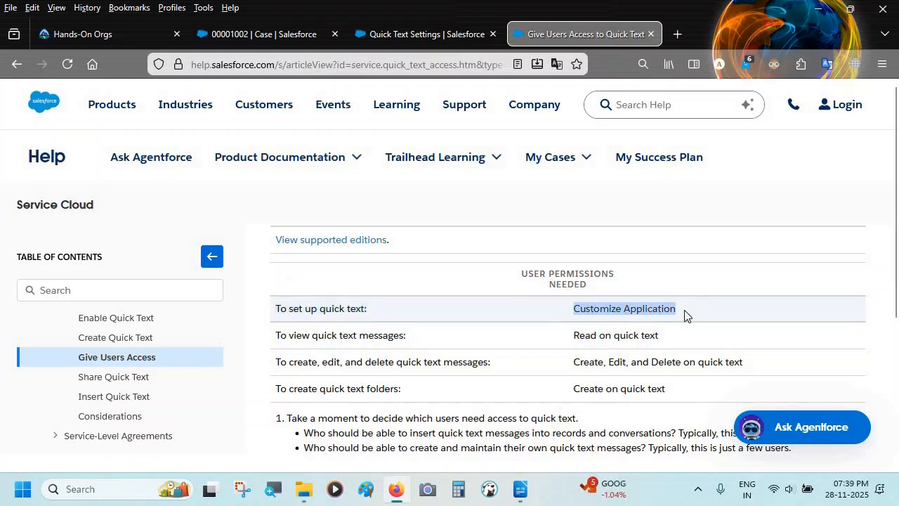
{"action": "left_click", "coordinate": [576, 325]}
{"action": "scroll", "coordinate": [575, 325], "scroll_direction": "down", "scroll_amount": 1}
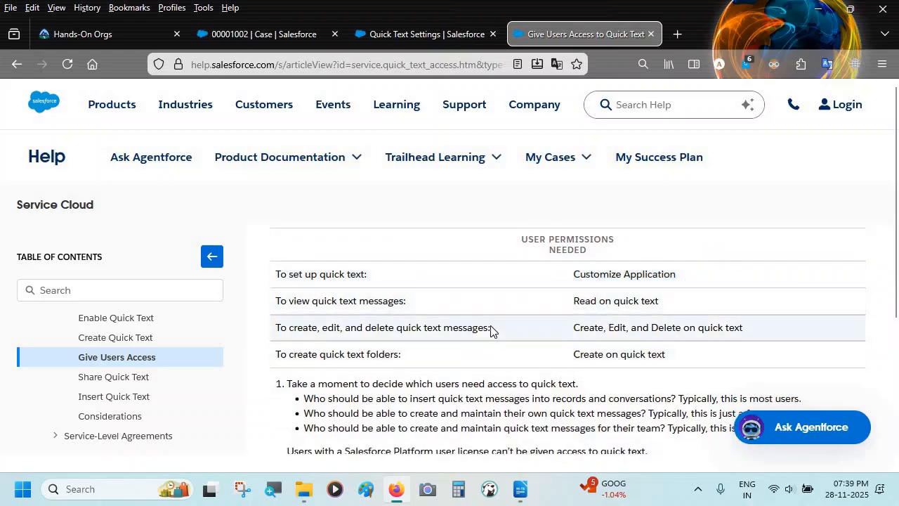
{"action": "scroll", "coordinate": [559, 287], "scroll_direction": "down", "scroll_amount": 1}
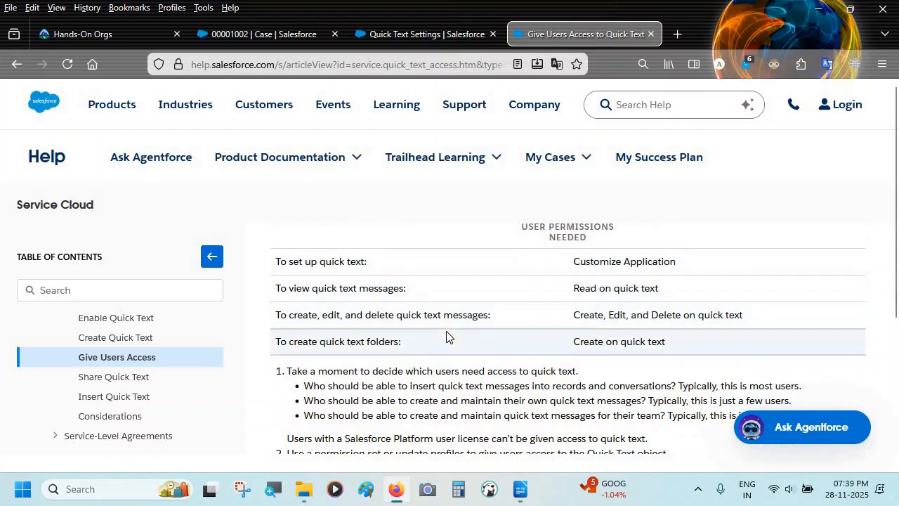
{"action": "scroll", "coordinate": [403, 280], "scroll_direction": "up", "scroll_amount": 1}
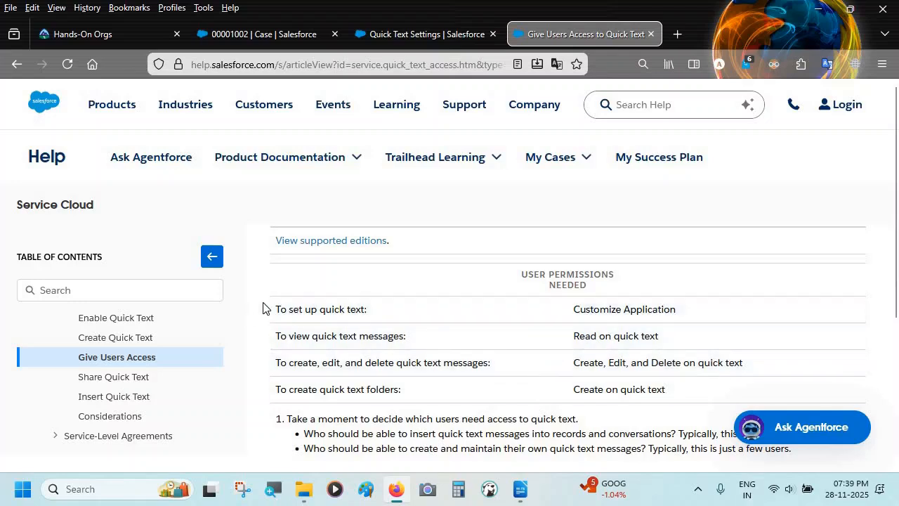
{"action": "left_click_drag", "start_coordinate": [263, 308], "coordinate": [690, 392]}
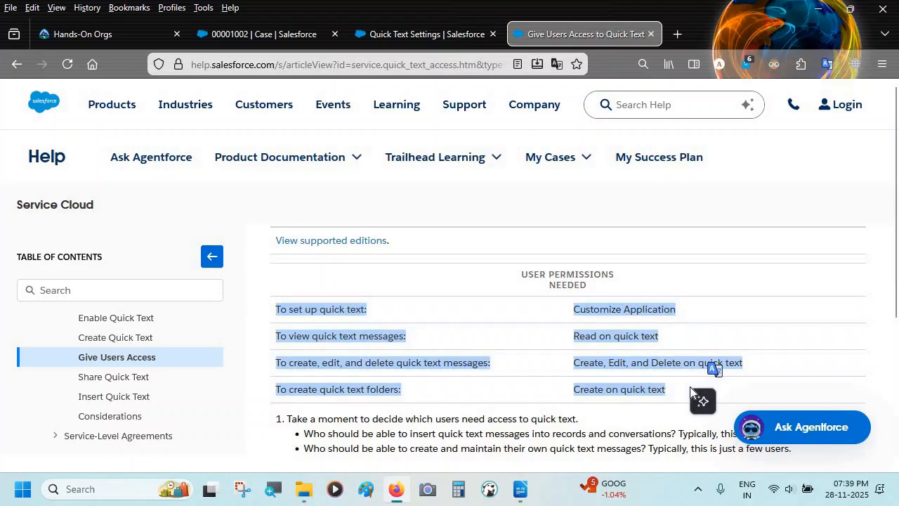
{"action": "left_click", "coordinate": [545, 364]}
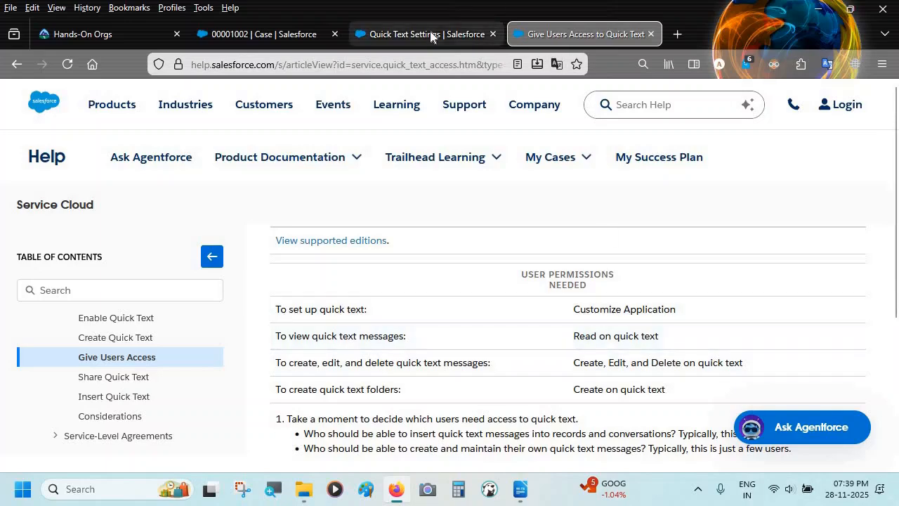
- Return to PlanDoc2.docx in LibreOffice Writer and review the Scenario section's service rep email requirement and packaging instructions
{"action": "left_click", "coordinate": [520, 490]}
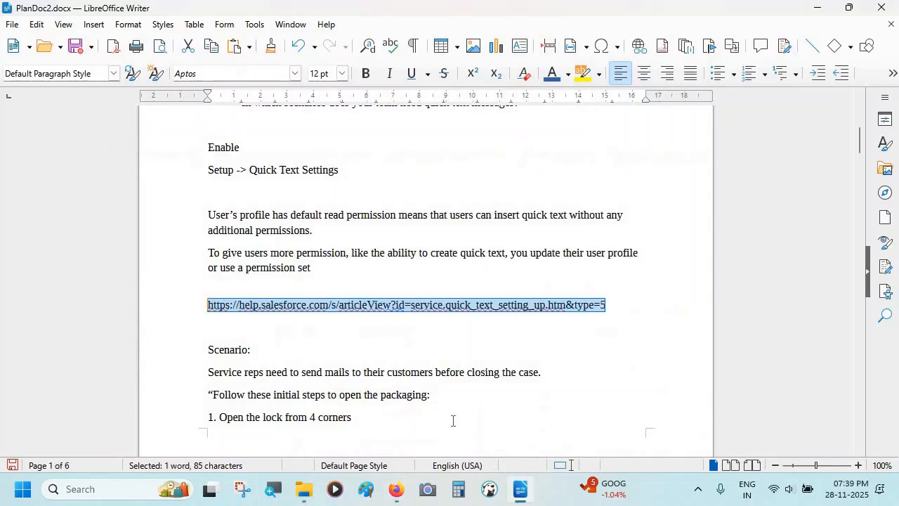
{"action": "scroll", "coordinate": [264, 274], "scroll_direction": "down", "scroll_amount": 3}
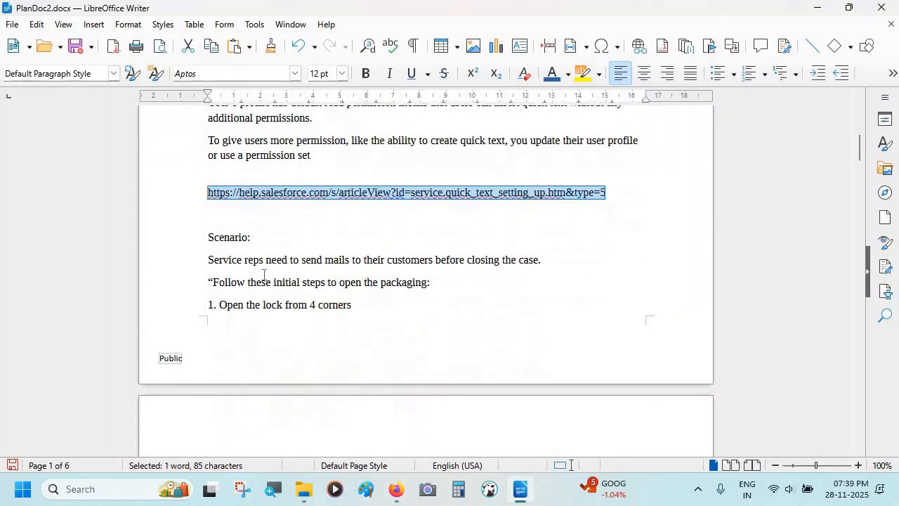
{"action": "left_click", "coordinate": [208, 258]}
{"action": "left_click_drag", "start_coordinate": [226, 264], "coordinate": [518, 263]}
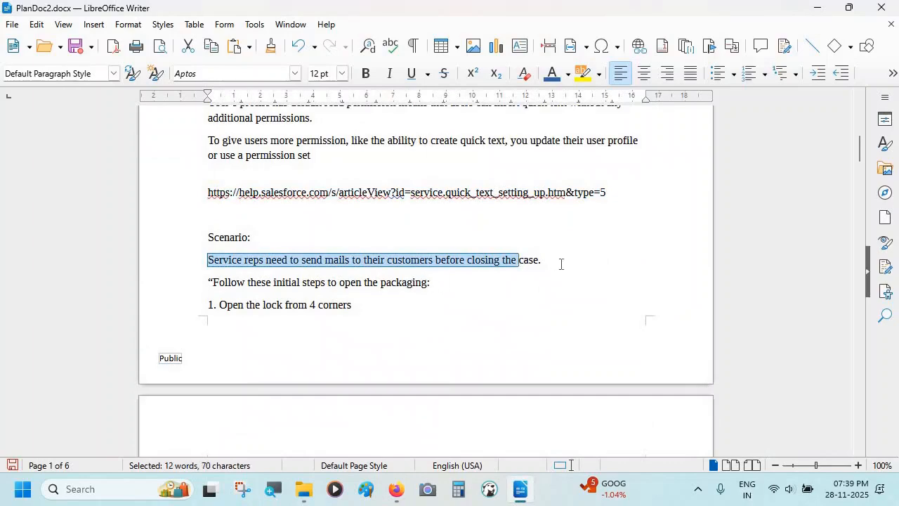
{"action": "left_click_drag", "start_coordinate": [559, 262], "coordinate": [208, 258]}
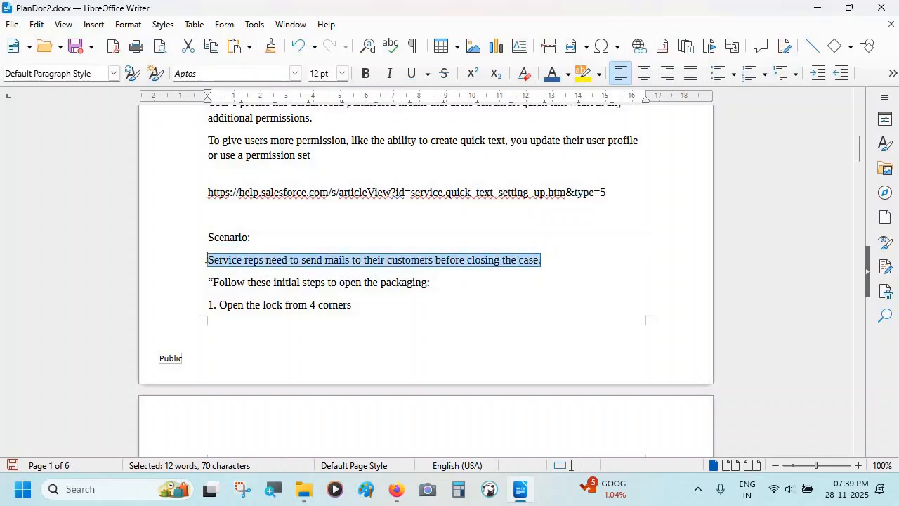
{"action": "left_click", "coordinate": [263, 286]}
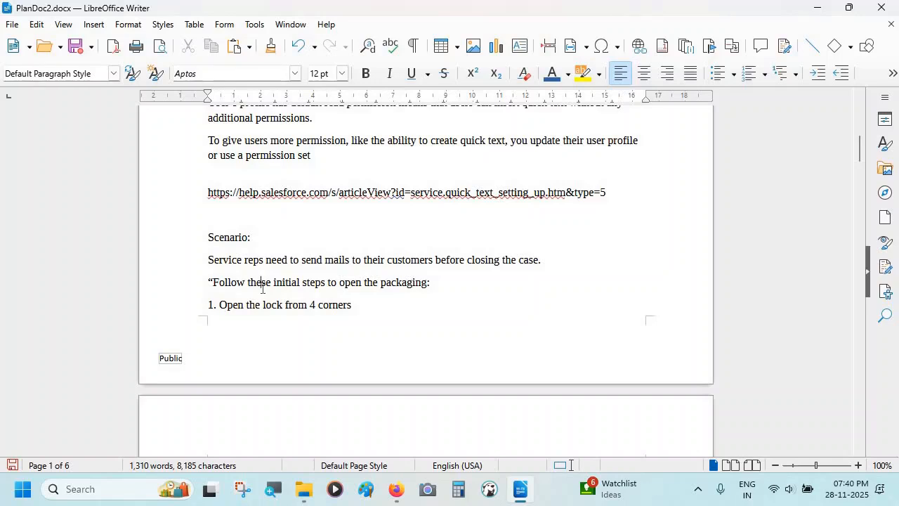
{"action": "scroll", "coordinate": [262, 287], "scroll_direction": "down", "scroll_amount": 2}
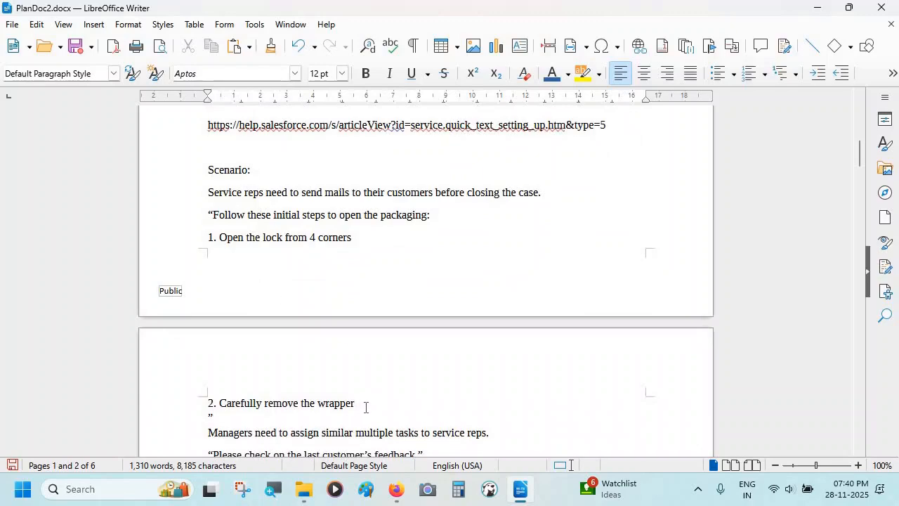
{"action": "left_click_drag", "start_coordinate": [355, 404], "coordinate": [213, 215]}
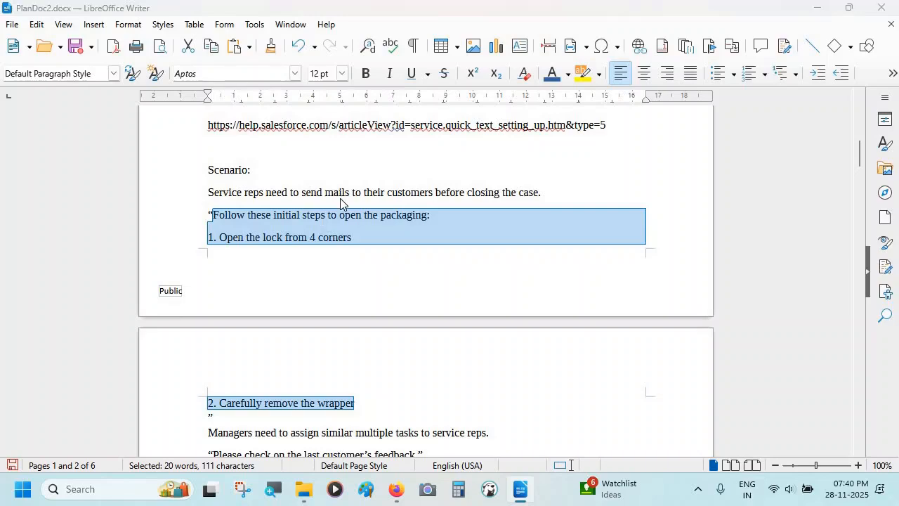
- Switch back to the Service Console case in Firefox and dismiss the Try Out the Compact Setting prompt
{"action": "key", "text": "alt+Tab"}
{"action": "left_click", "coordinate": [400, 42]}
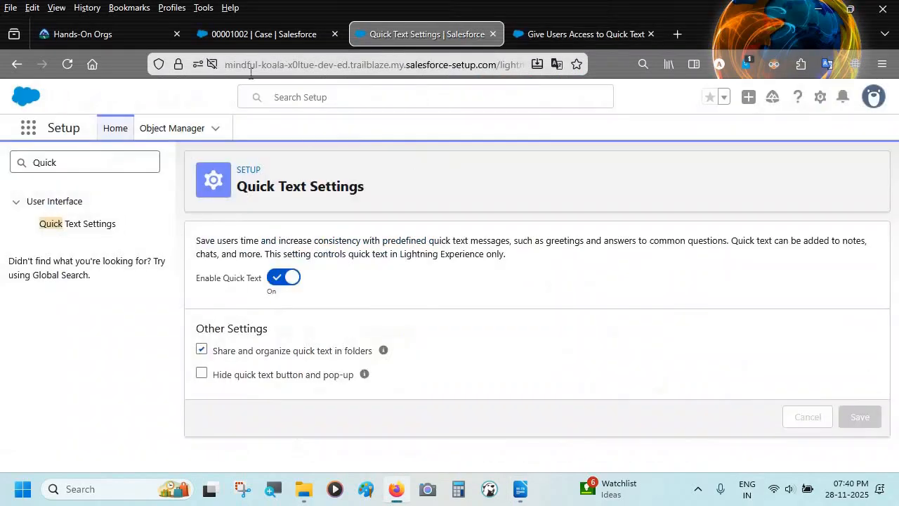
{"action": "left_click", "coordinate": [265, 36]}
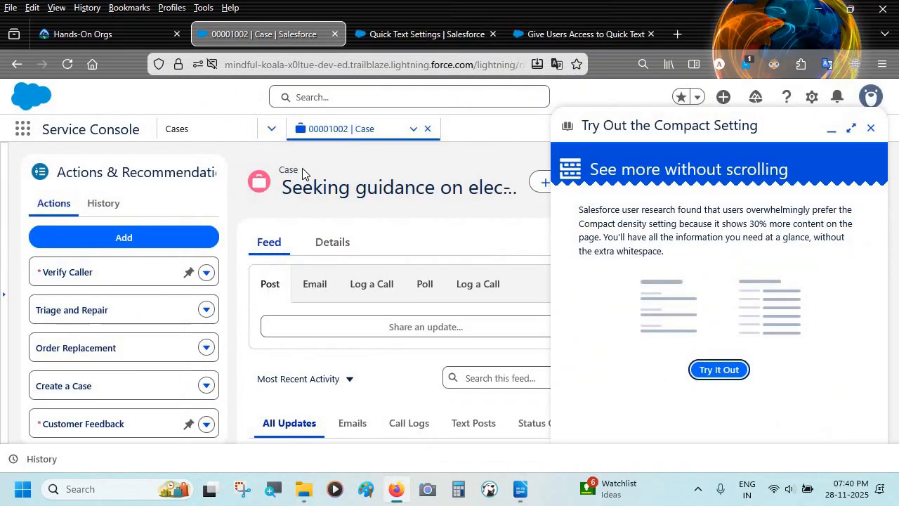
{"action": "left_click", "coordinate": [871, 128]}
- Open the Email composer in the case's feed
{"action": "scroll", "coordinate": [567, 218], "scroll_direction": "down", "scroll_amount": 1}
{"action": "scroll", "coordinate": [555, 211], "scroll_direction": "up", "scroll_amount": 1}
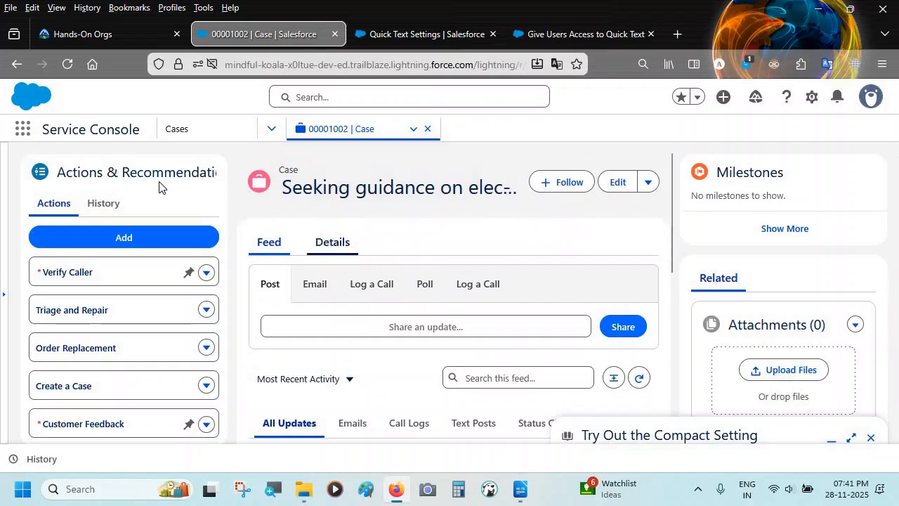
{"action": "scroll", "coordinate": [321, 317], "scroll_direction": "down", "scroll_amount": 1}
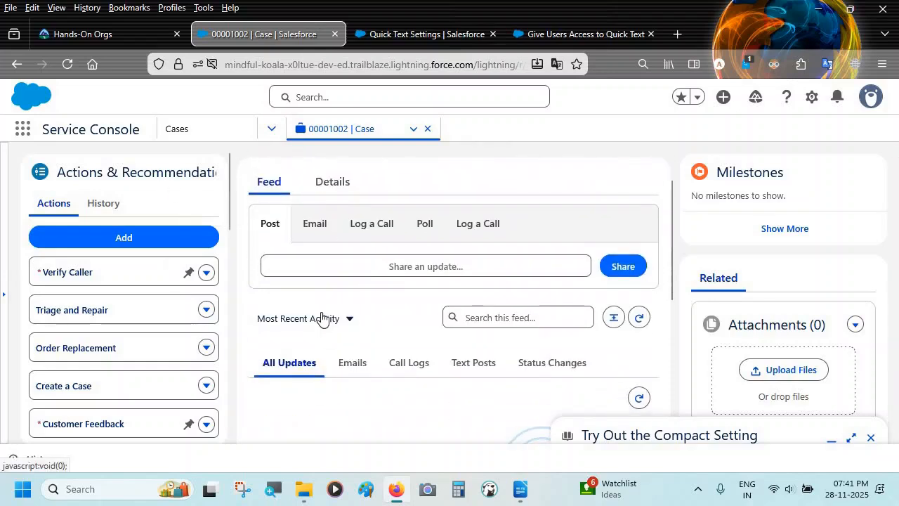
{"action": "scroll", "coordinate": [321, 317], "scroll_direction": "up", "scroll_amount": 1}
{"action": "left_click", "coordinate": [304, 284]}
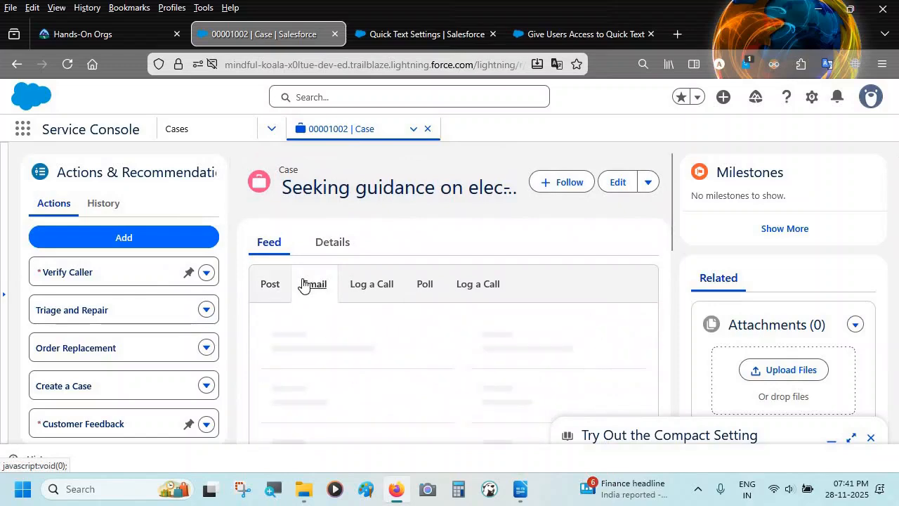
{"action": "scroll", "coordinate": [335, 302], "scroll_direction": "down", "scroll_amount": 1}
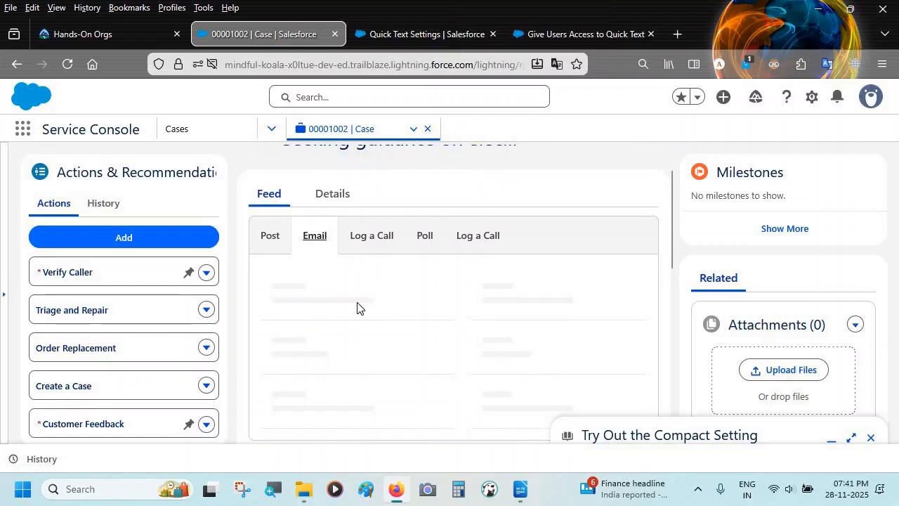
- Reload the case record and reopen the Email composer in its feed with the message body empty
{"action": "scroll", "coordinate": [357, 308], "scroll_direction": "down", "scroll_amount": 4}
{"action": "scroll", "coordinate": [357, 309], "scroll_direction": "up", "scroll_amount": 4}
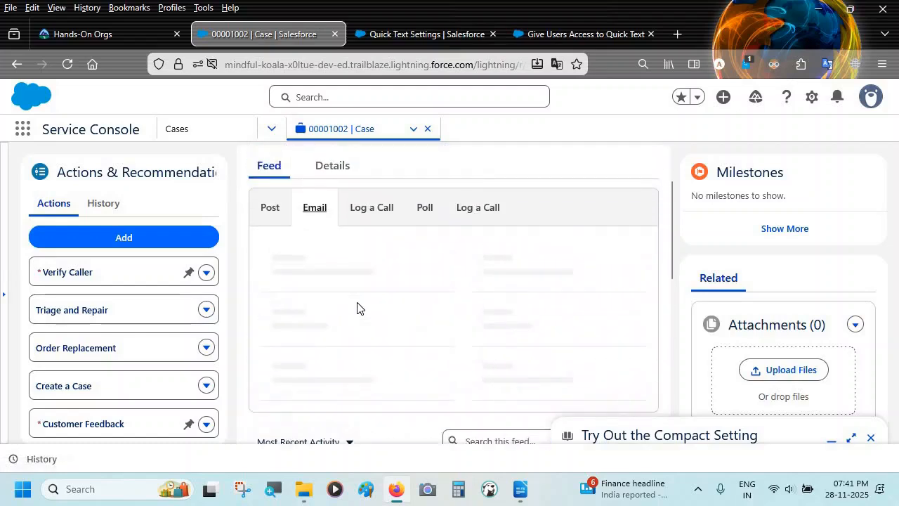
{"action": "left_click", "coordinate": [287, 219]}
{"action": "left_click", "coordinate": [301, 220]}
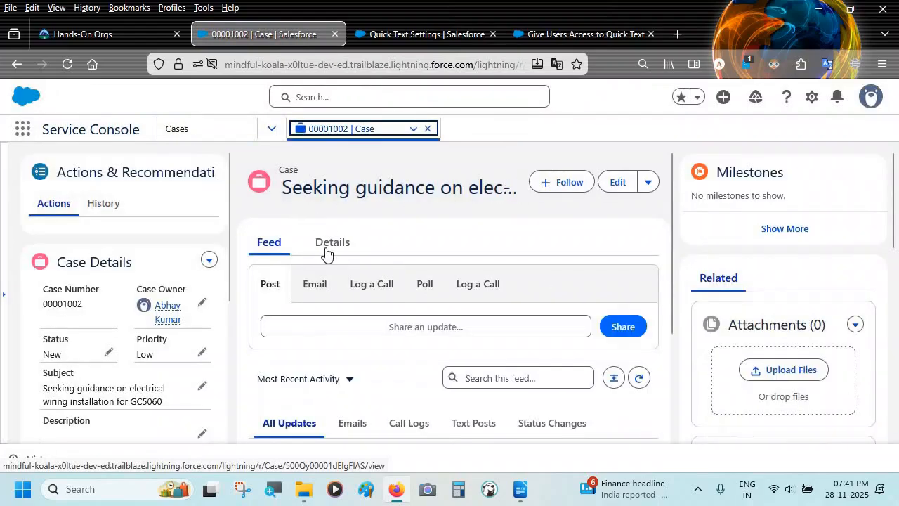
{"action": "left_click", "coordinate": [313, 283]}
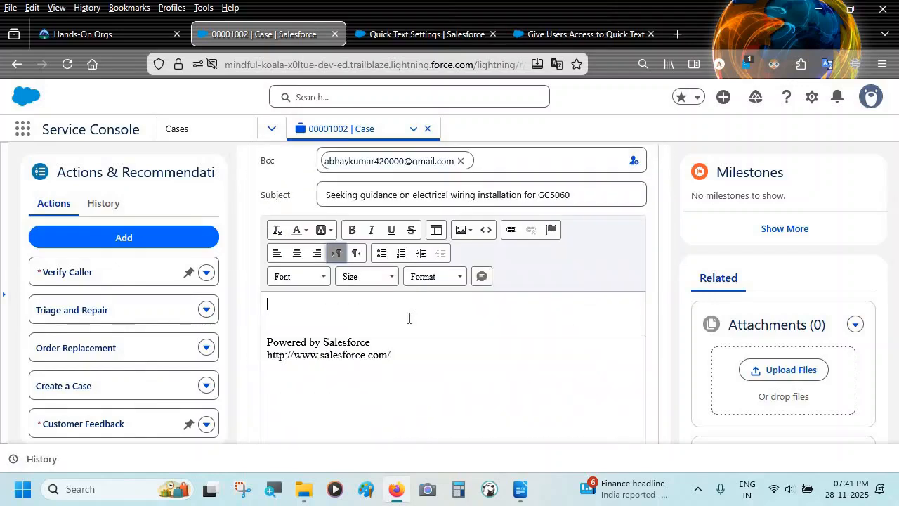
{"action": "type", "text": "we"}
{"action": "key", "text": "BackSpace"}
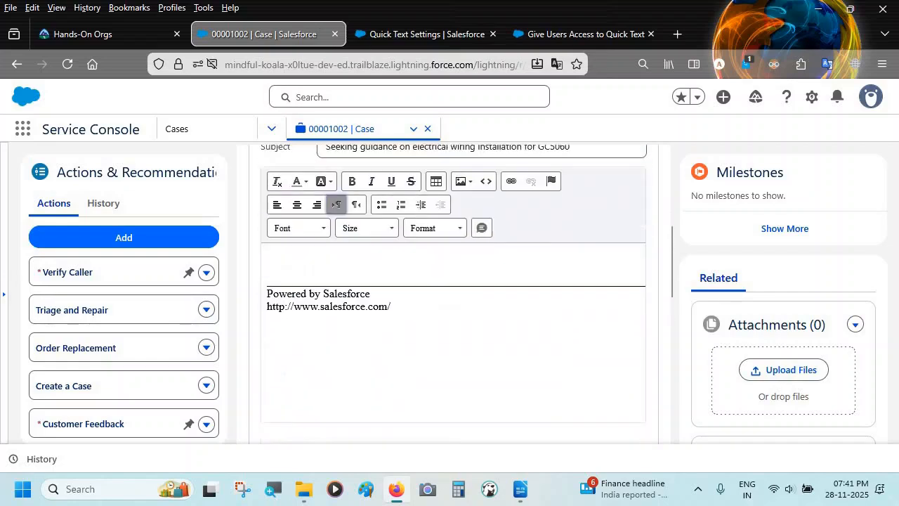
- Search the available apps and items for "Quick" and open the Quick Text list in the Service Console
{"action": "left_click", "coordinate": [21, 129]}
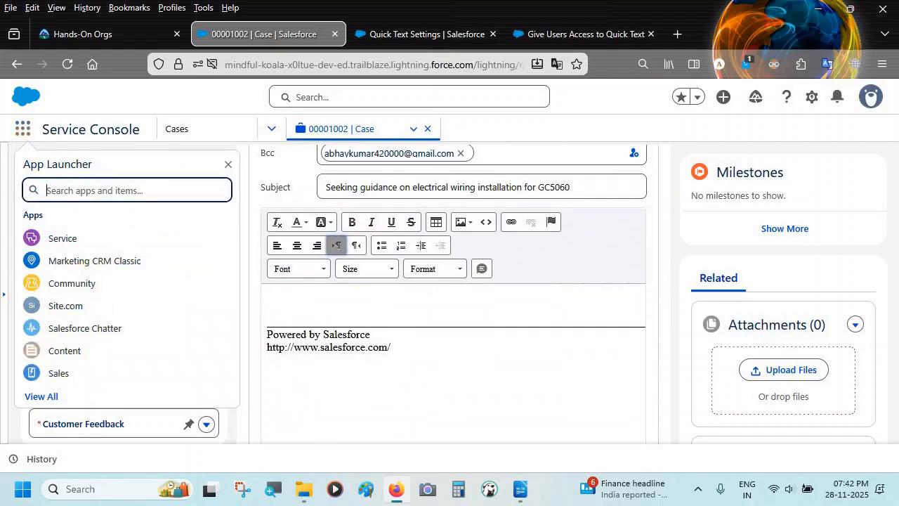
{"action": "type", "text": "Quick"}
{"action": "key", "text": "Return"}
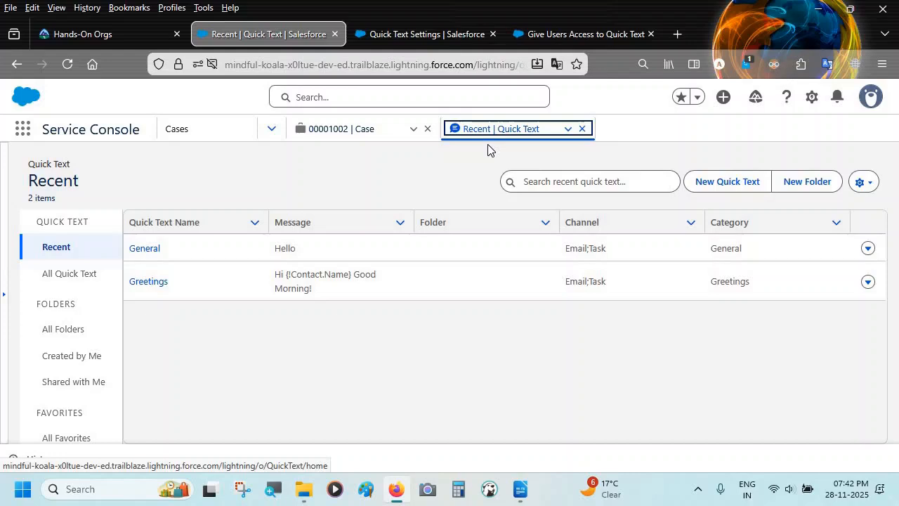
- Start a new quick text and name it "Unpacking instructions"
{"action": "left_click", "coordinate": [718, 184]}
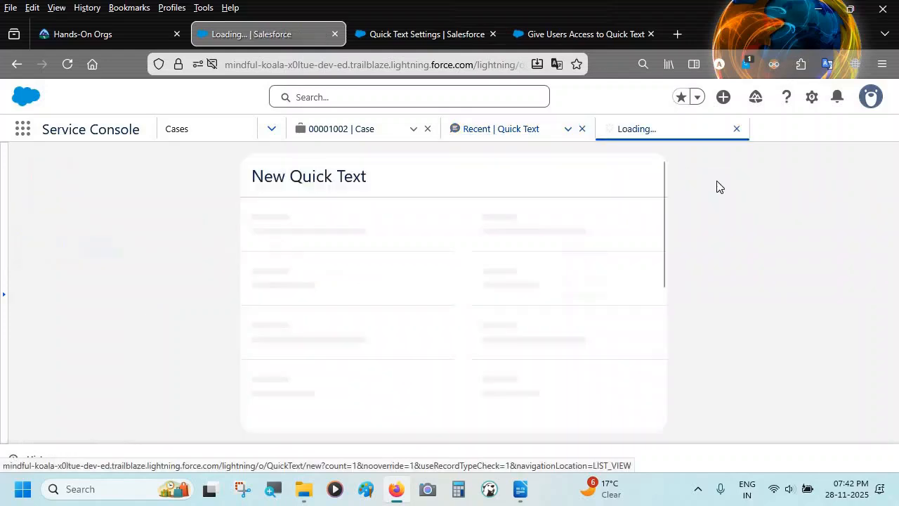
{"action": "scroll", "coordinate": [470, 283], "scroll_direction": "down", "scroll_amount": 2}
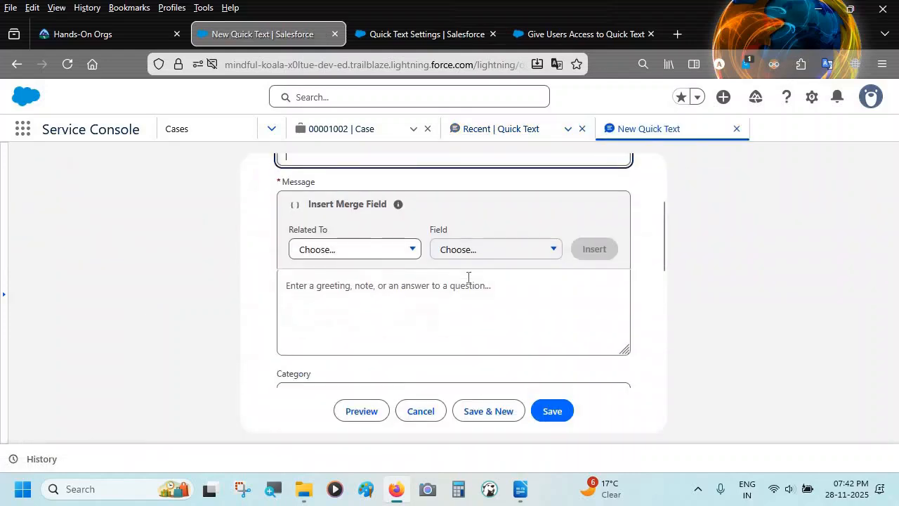
{"action": "scroll", "coordinate": [471, 283], "scroll_direction": "up", "scroll_amount": 2}
{"action": "scroll", "coordinate": [471, 283], "scroll_direction": "down", "scroll_amount": 1}
{"action": "scroll", "coordinate": [471, 283], "scroll_direction": "up", "scroll_amount": 1}
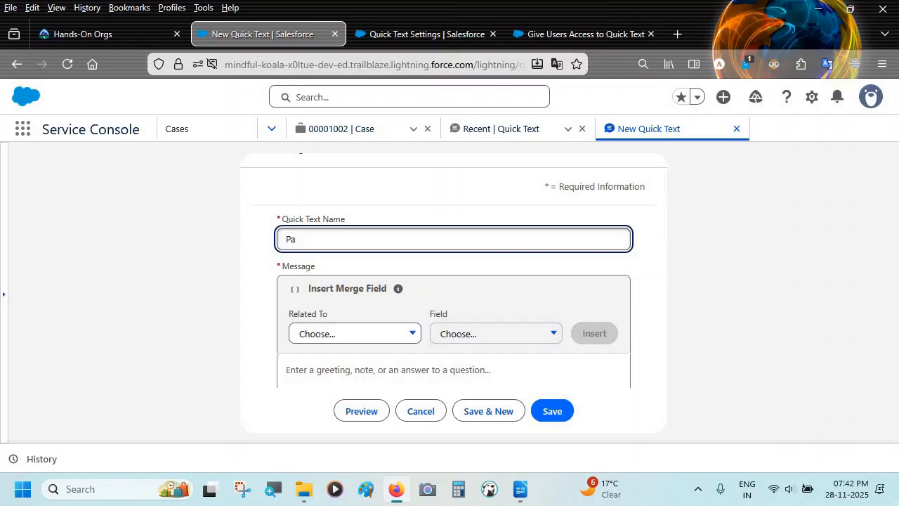
{"action": "type", "text": "ck"}
{"action": "key", "text": "BackSpace"}
{"action": "key", "text": "BackSpace"}
{"action": "key", "text": "BackSpace"}
{"action": "key", "text": "BackSpace"}
{"action": "type", "text": "Unpacking instructions"}
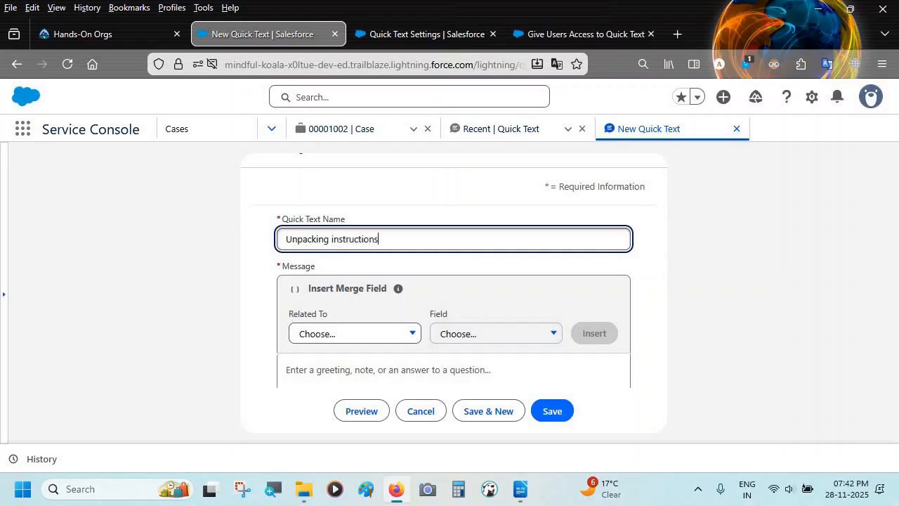
- Fill the quick text's Message with the selected packaging steps from PlanDoc2.docx, from "Follow these initial steps" to "Carefully remove the wrapper"
{"action": "scroll", "coordinate": [460, 314], "scroll_direction": "down", "scroll_amount": 2}
{"action": "left_click", "coordinate": [393, 291]}
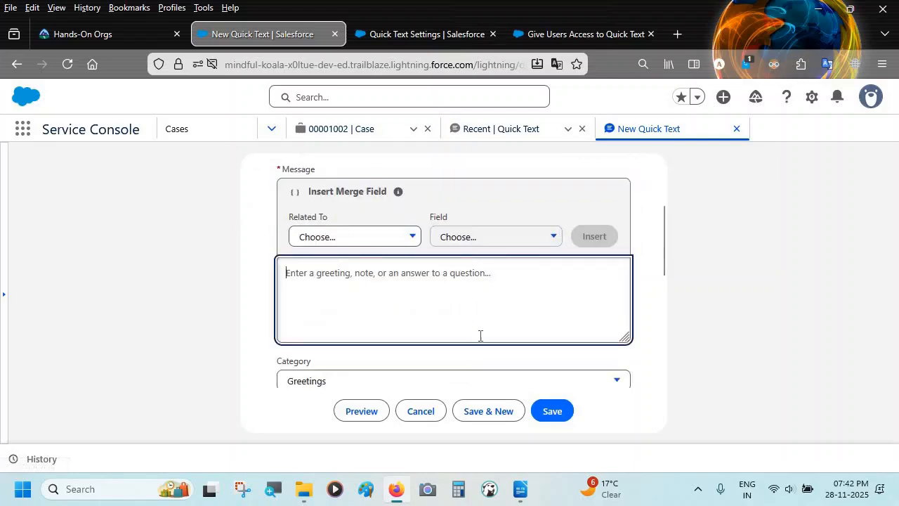
{"action": "left_click", "coordinate": [520, 488]}
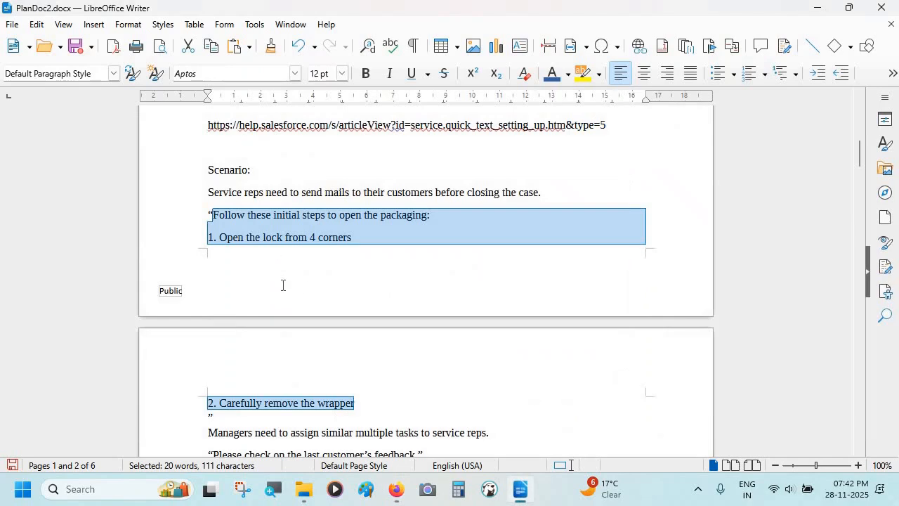
{"action": "key", "text": "alt+Tab"}
{"action": "type", "text": "Follow these initial steps to open the packaging: 1. Open the lock from 4 corners 2. Carefully remove the wrapper"}
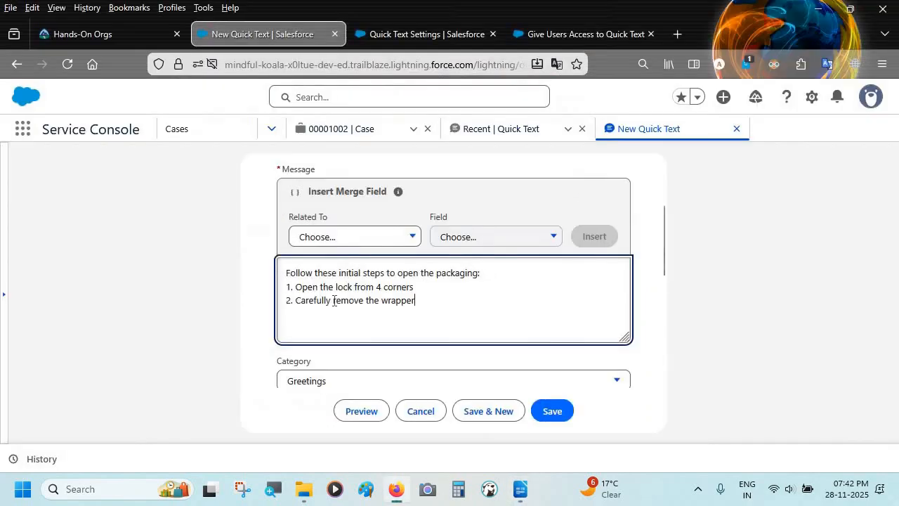
- Review the Category options offered for the new quick text, leaving Greetings selected
{"action": "scroll", "coordinate": [332, 305], "scroll_direction": "down", "scroll_amount": 2}
{"action": "left_click", "coordinate": [353, 285]}
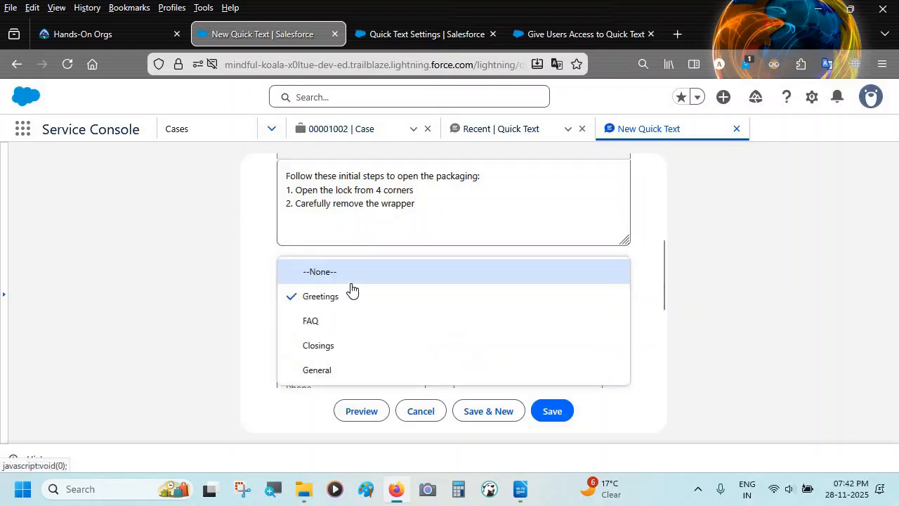
{"action": "scroll", "coordinate": [351, 290], "scroll_direction": "down", "scroll_amount": 1}
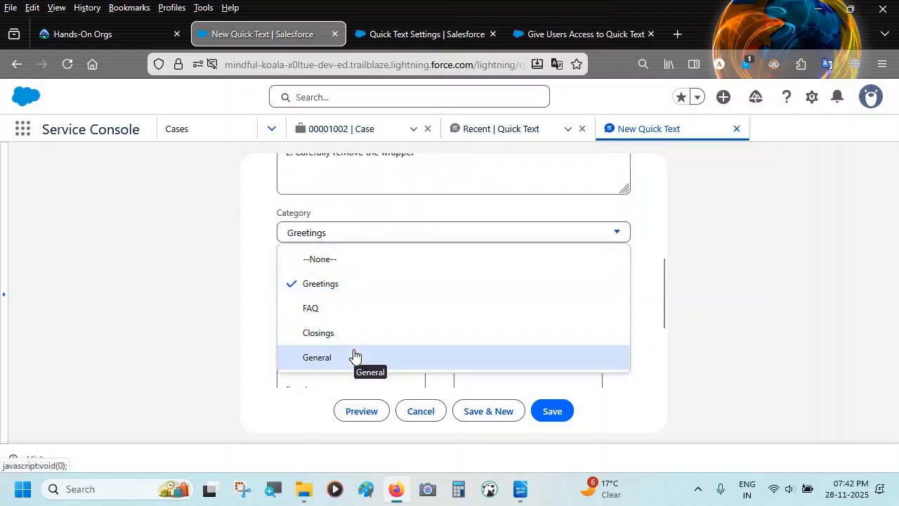
{"action": "scroll", "coordinate": [363, 255], "scroll_direction": "up", "scroll_amount": 1}
{"action": "left_click", "coordinate": [344, 288]}
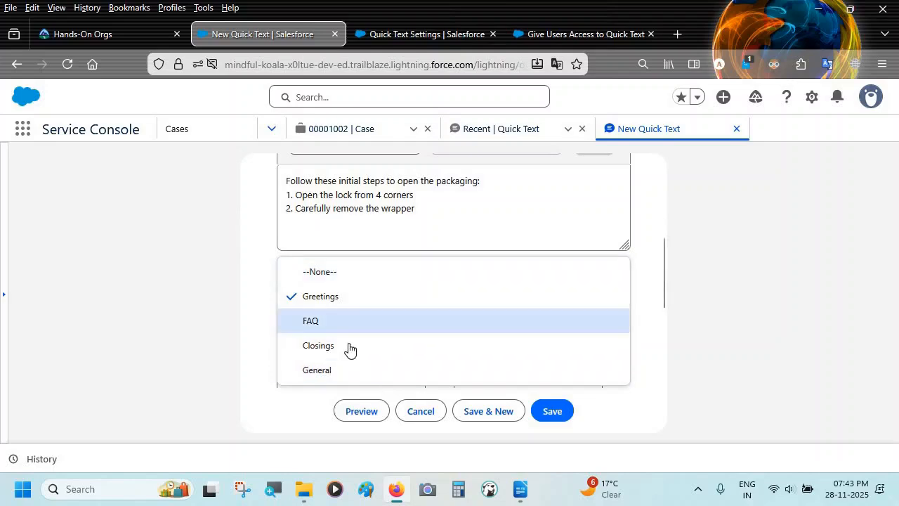
{"action": "left_click", "coordinate": [397, 232]}
{"action": "scroll", "coordinate": [386, 256], "scroll_direction": "up", "scroll_amount": 1}
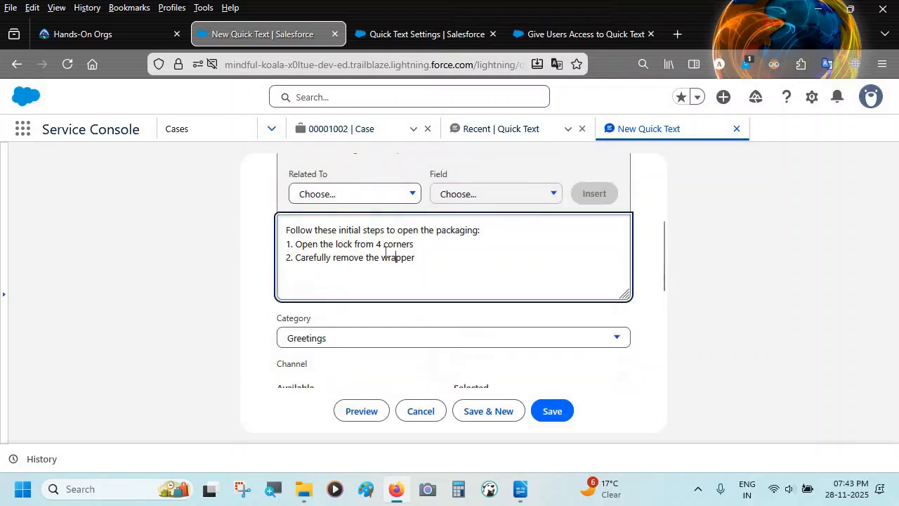
- Switch to Setup, find the Quick Text object in Object Manager by searching for "Quick", and open its Category field
{"action": "left_click", "coordinate": [436, 43]}
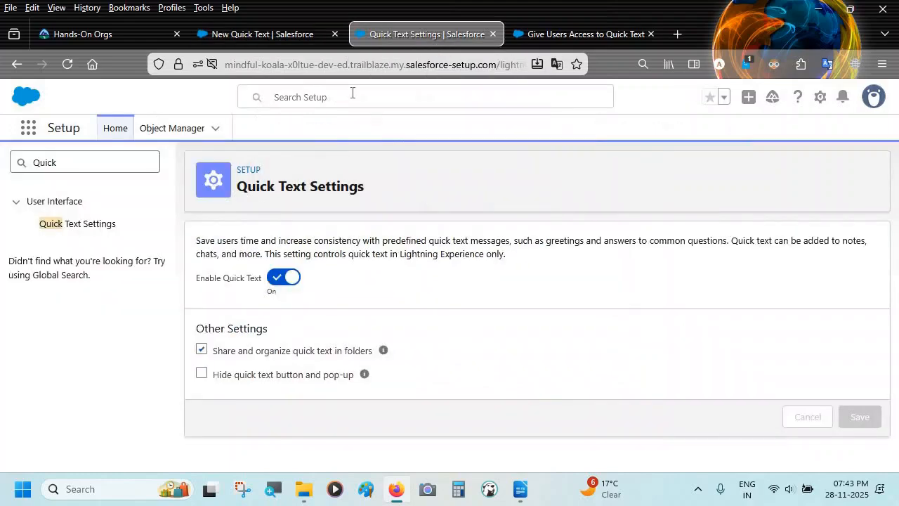
{"action": "left_click", "coordinate": [203, 127]}
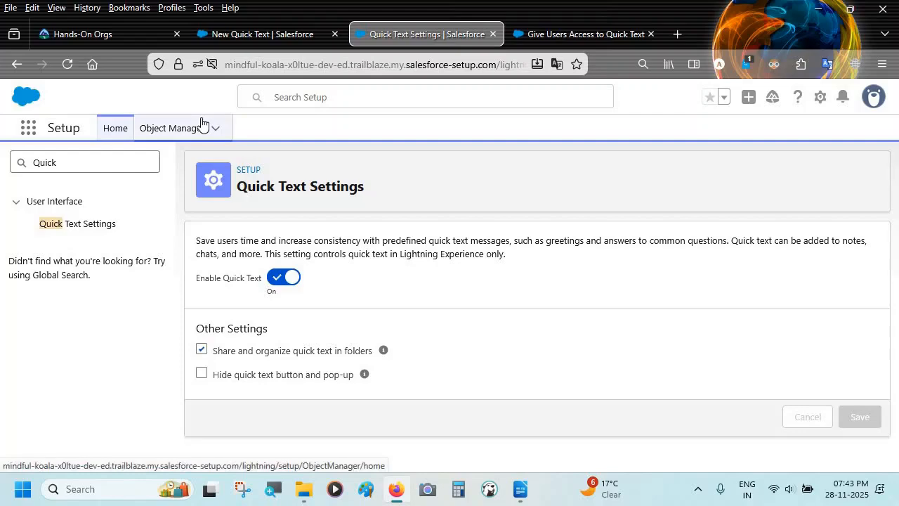
{"action": "left_click", "coordinate": [625, 181]}
{"action": "type", "text": "Q"}
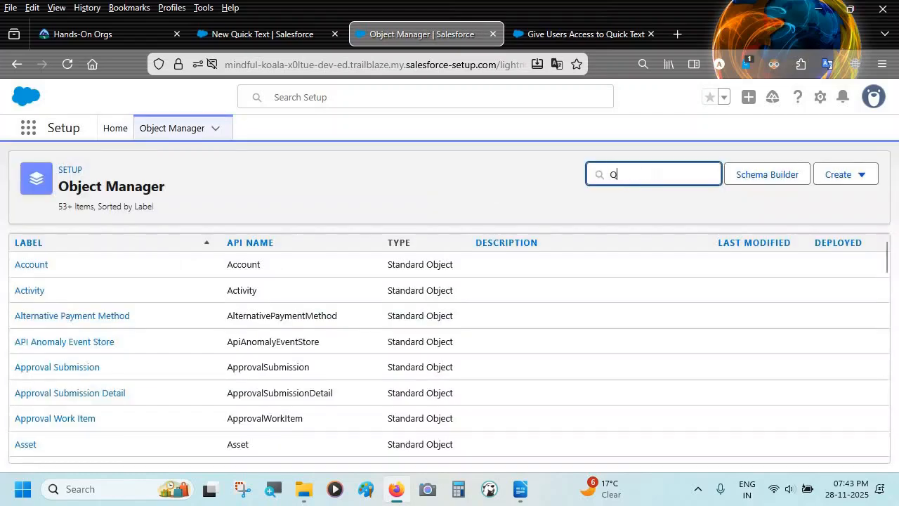
{"action": "type", "text": "uick"}
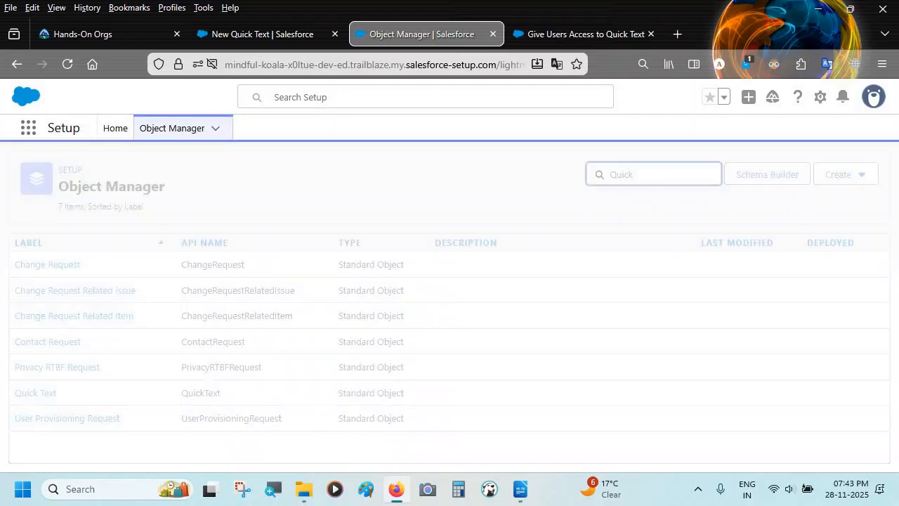
{"action": "left_click", "coordinate": [29, 270]}
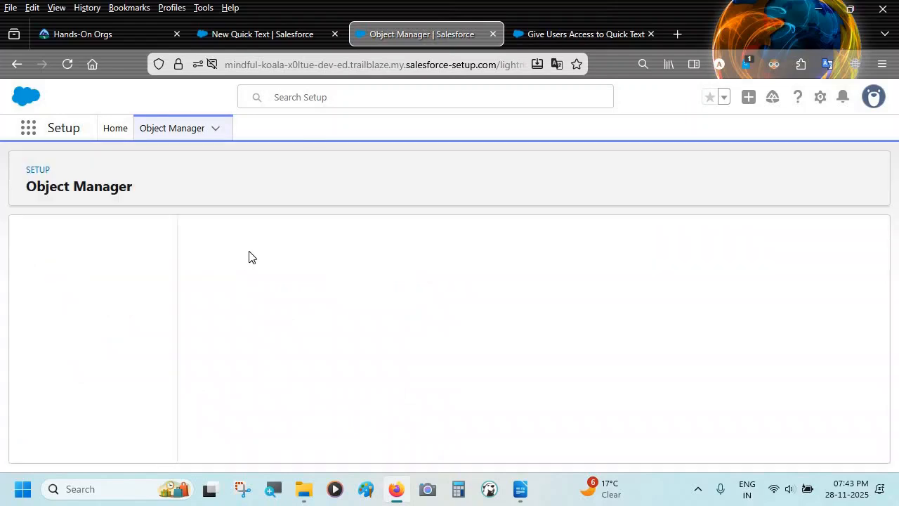
{"action": "left_click", "coordinate": [69, 278]}
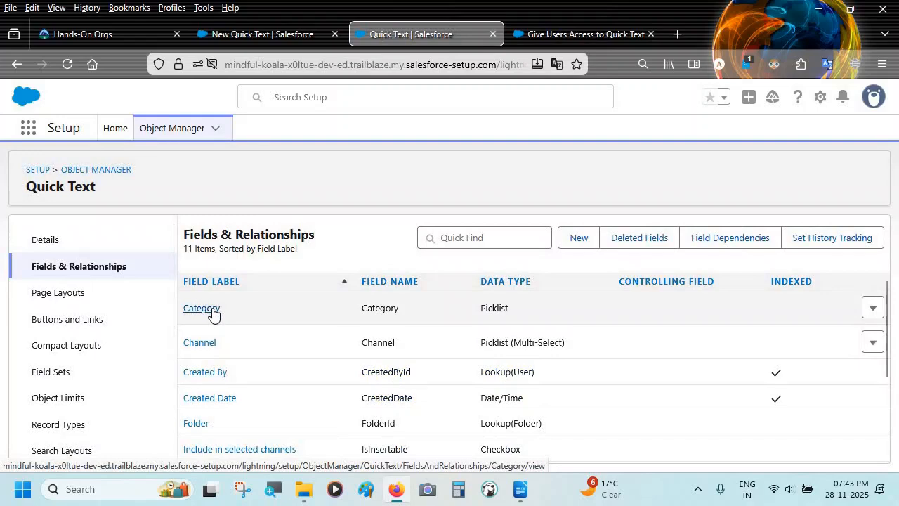
{"action": "left_click", "coordinate": [213, 314]}
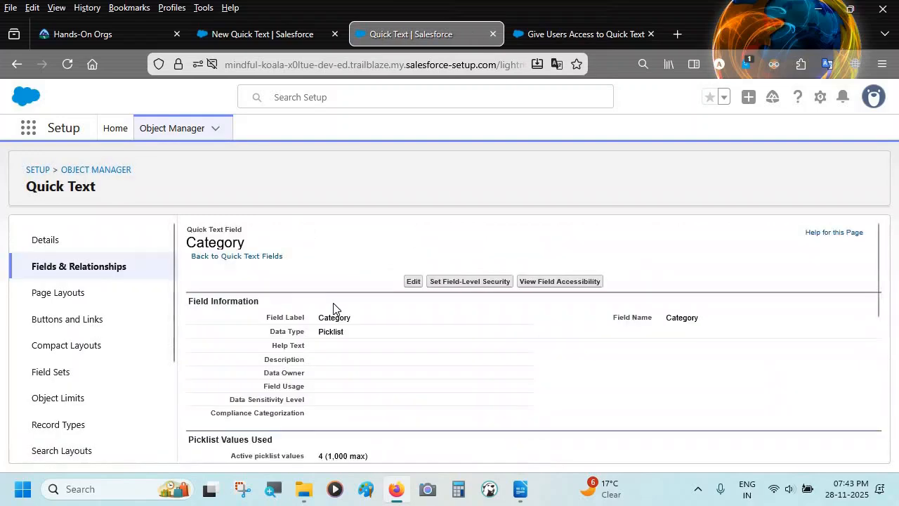
- Add the picklist value "Product Inquiry" to the Category field, save it, and check it in the Category picklist values
{"action": "scroll", "coordinate": [419, 318], "scroll_direction": "down", "scroll_amount": 5}
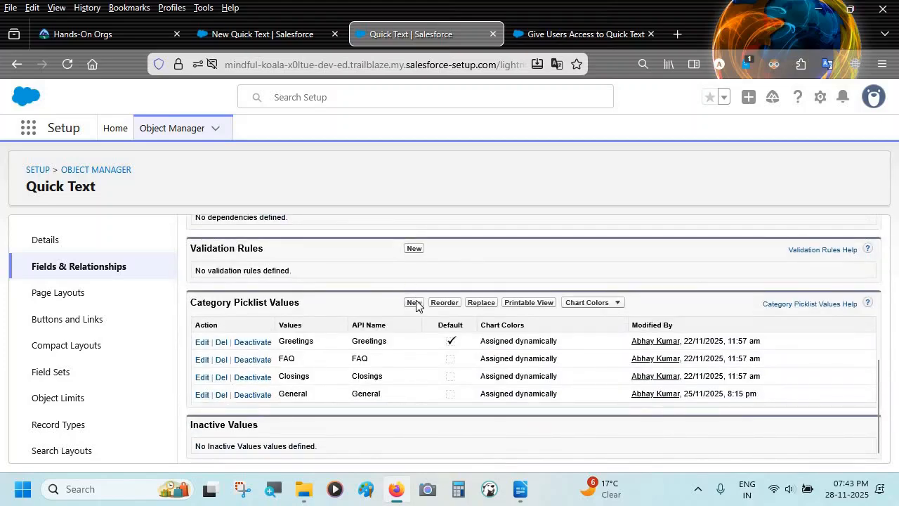
{"action": "left_click", "coordinate": [415, 304]}
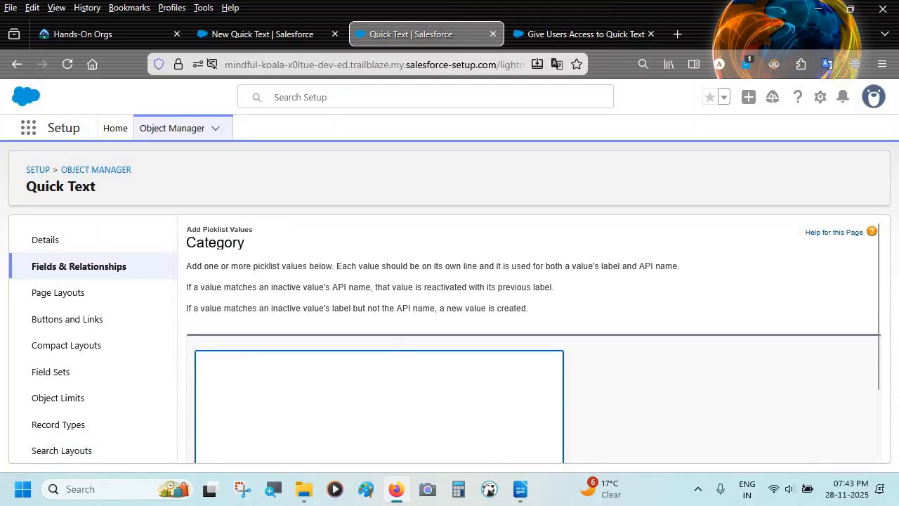
{"action": "type", "text": "Product Inquiry"}
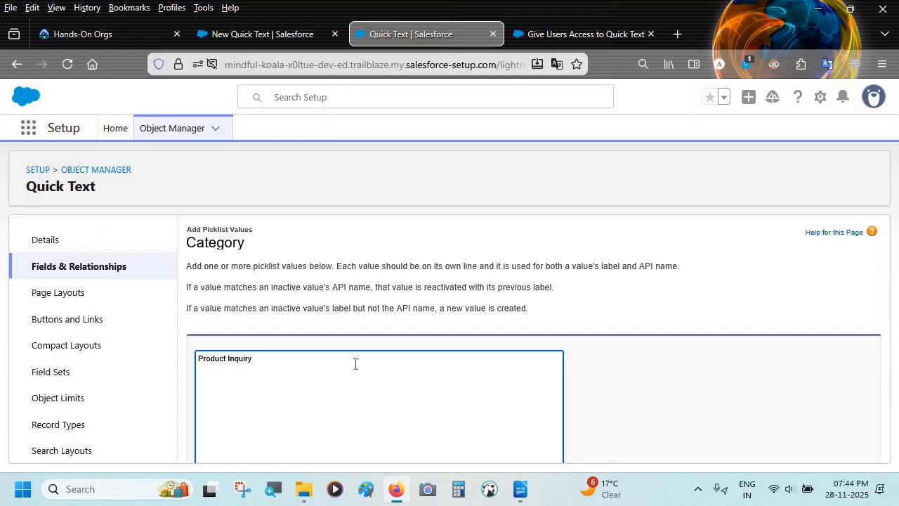
{"action": "scroll", "coordinate": [355, 364], "scroll_direction": "down", "scroll_amount": 2}
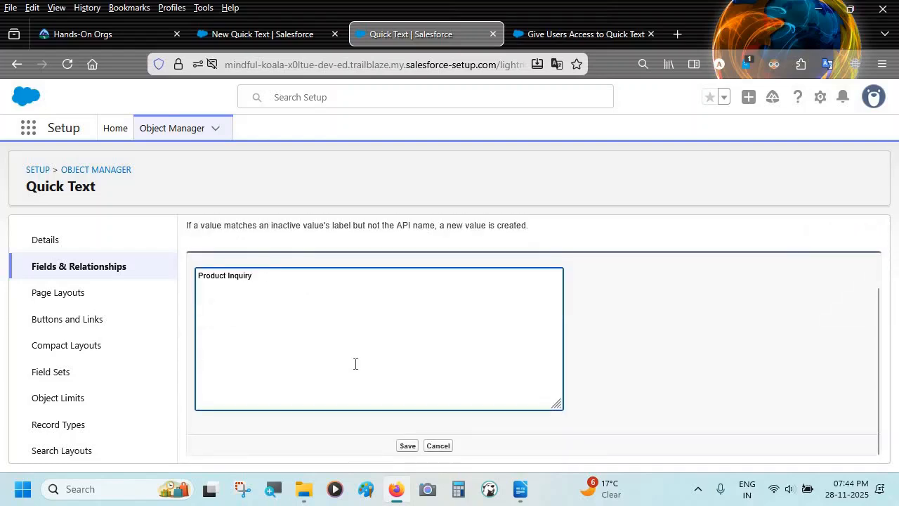
{"action": "scroll", "coordinate": [355, 364], "scroll_direction": "up", "scroll_amount": 1}
{"action": "scroll", "coordinate": [355, 364], "scroll_direction": "down", "scroll_amount": 1}
{"action": "left_click", "coordinate": [401, 446]}
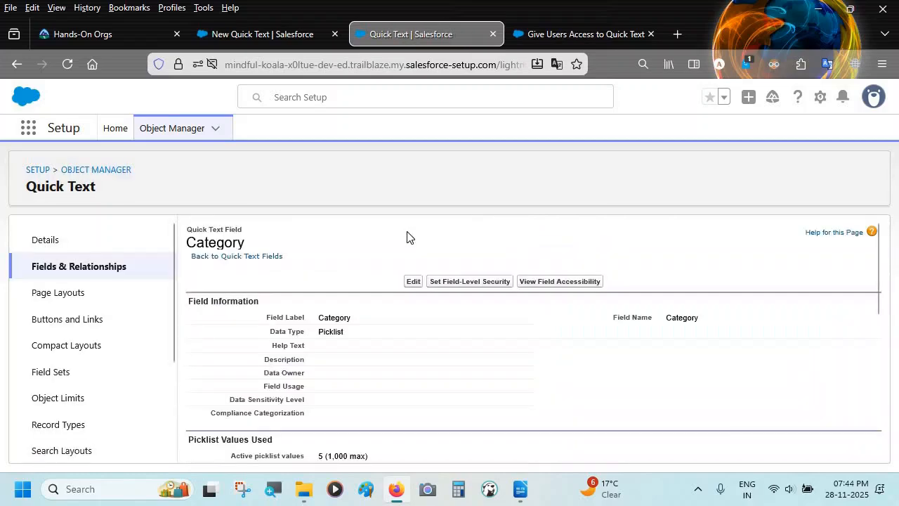
{"action": "scroll", "coordinate": [407, 237], "scroll_direction": "down", "scroll_amount": 6}
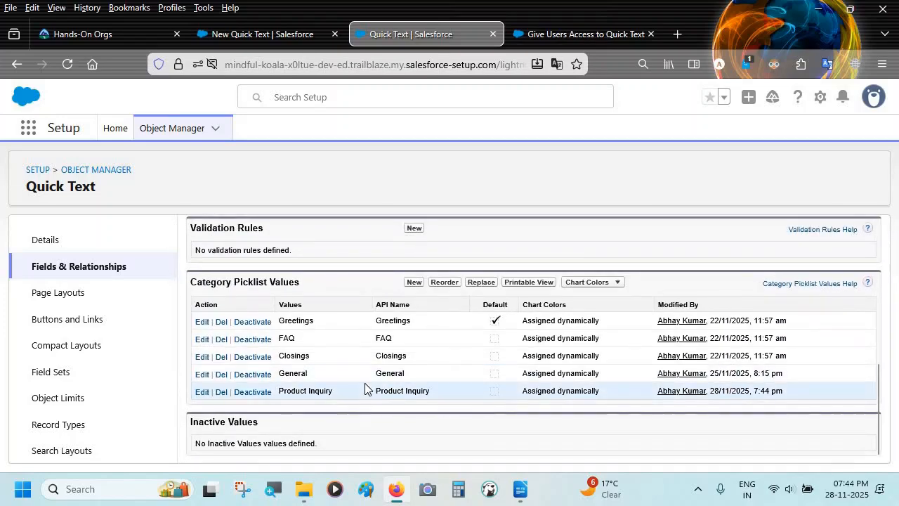
{"action": "left_click_drag", "start_coordinate": [337, 391], "coordinate": [281, 391]}
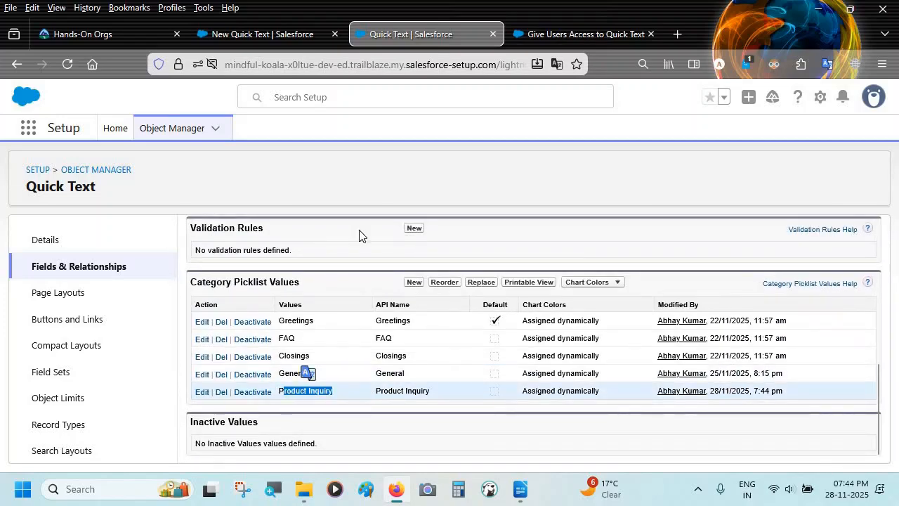
- Return to the New Quick Text form and check its Category options for Product Inquiry
{"action": "left_click", "coordinate": [281, 35]}
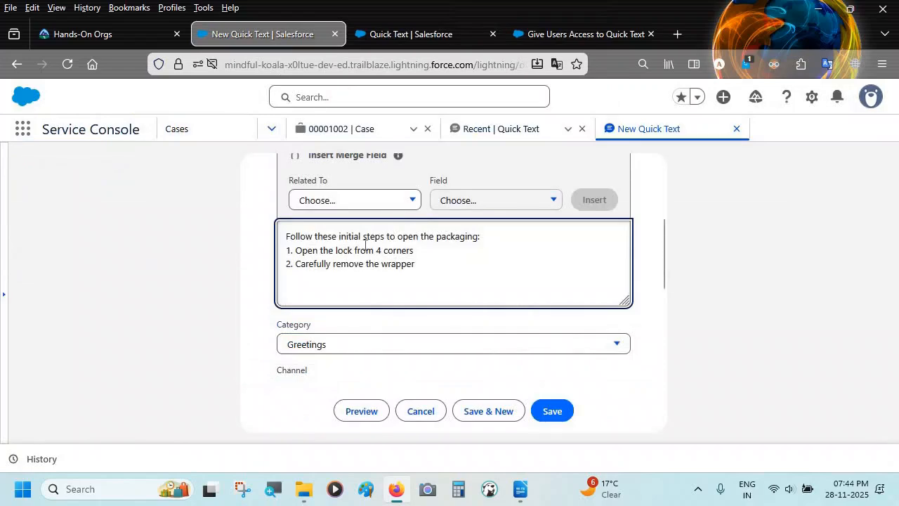
{"action": "scroll", "coordinate": [355, 294], "scroll_direction": "down", "scroll_amount": 2}
{"action": "left_click", "coordinate": [373, 278]}
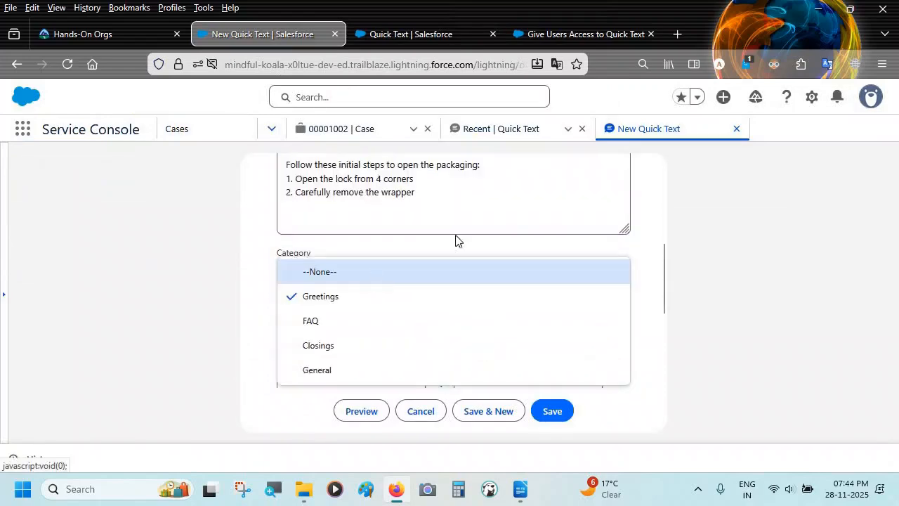
{"action": "left_click", "coordinate": [403, 210]}
- Copy the entire message text of the unsaved quick text
{"action": "scroll", "coordinate": [404, 215], "scroll_direction": "up", "scroll_amount": 1}
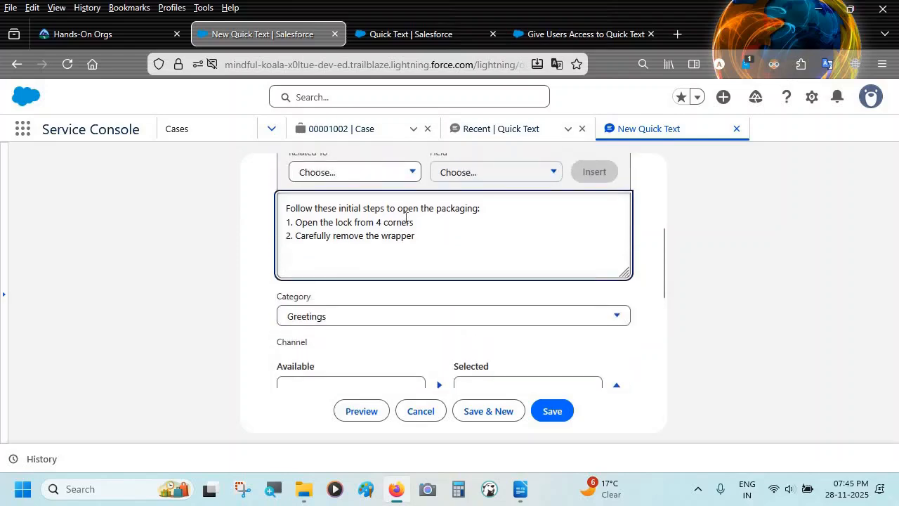
{"action": "key", "text": "ctrl+a"}
{"action": "key", "text": "ctrl+c"}
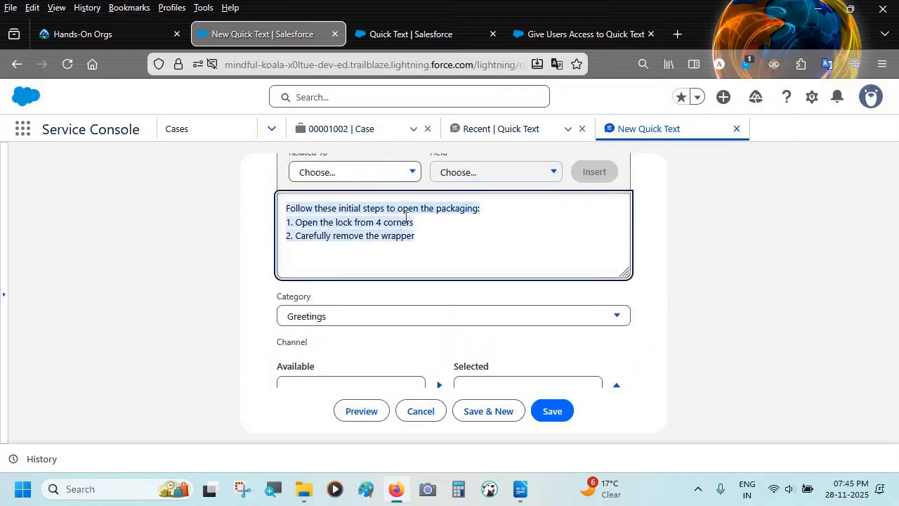
- Clear the message, reload the New Quick Text form, and set its category to Product Inquiry
{"action": "key", "text": "BackSpace"}
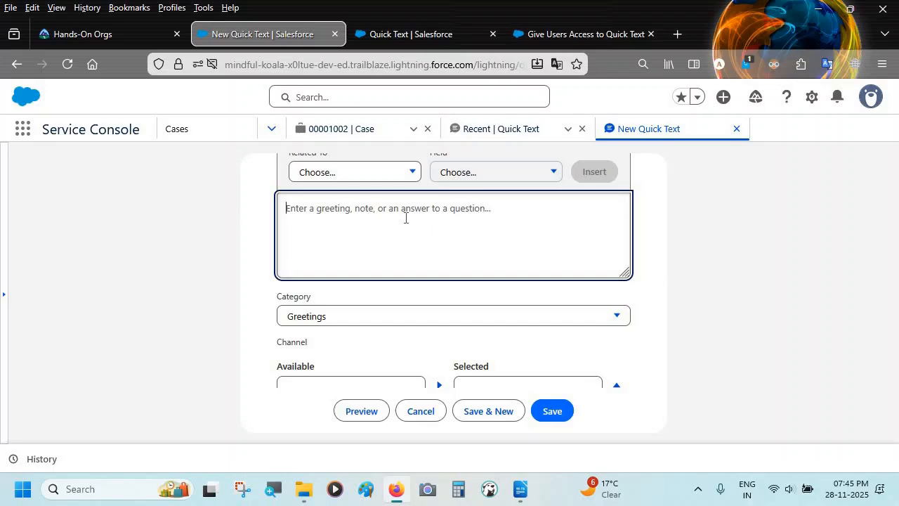
{"action": "key", "text": "F5"}
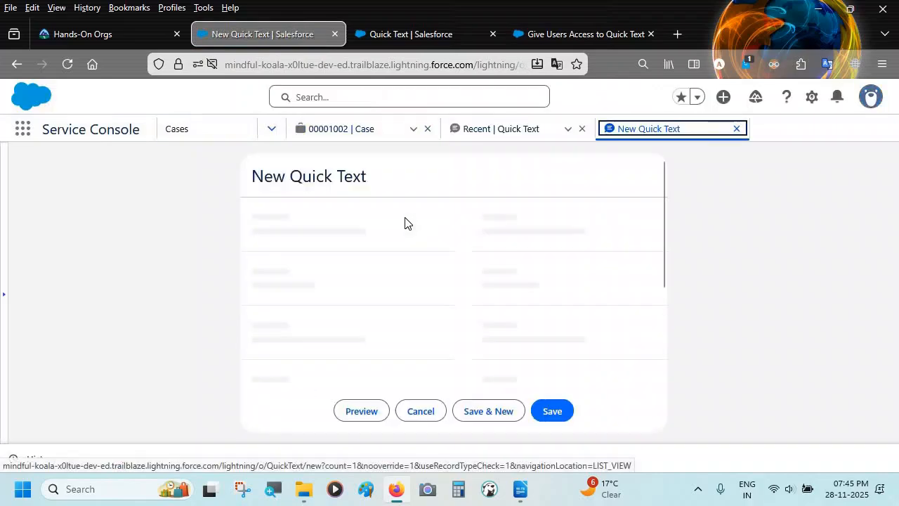
{"action": "scroll", "coordinate": [372, 265], "scroll_direction": "down", "scroll_amount": 5}
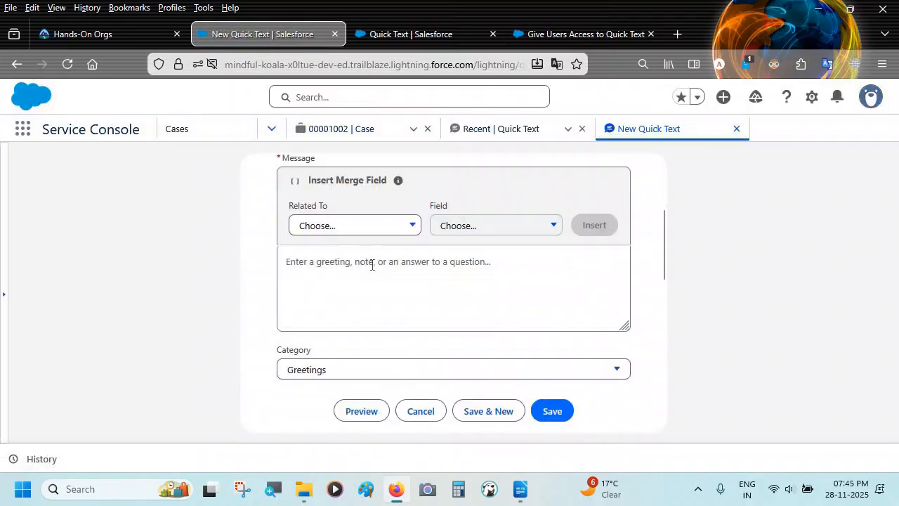
{"action": "left_click", "coordinate": [353, 273]}
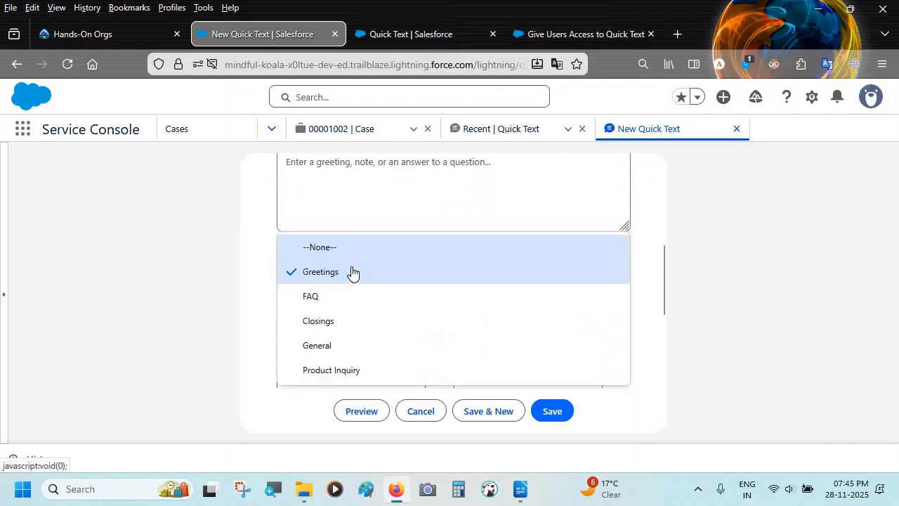
{"action": "left_click", "coordinate": [330, 370]}
- Paste the copied packaging steps into the message and name the quick text "UnPacking"
{"action": "left_click", "coordinate": [386, 181]}
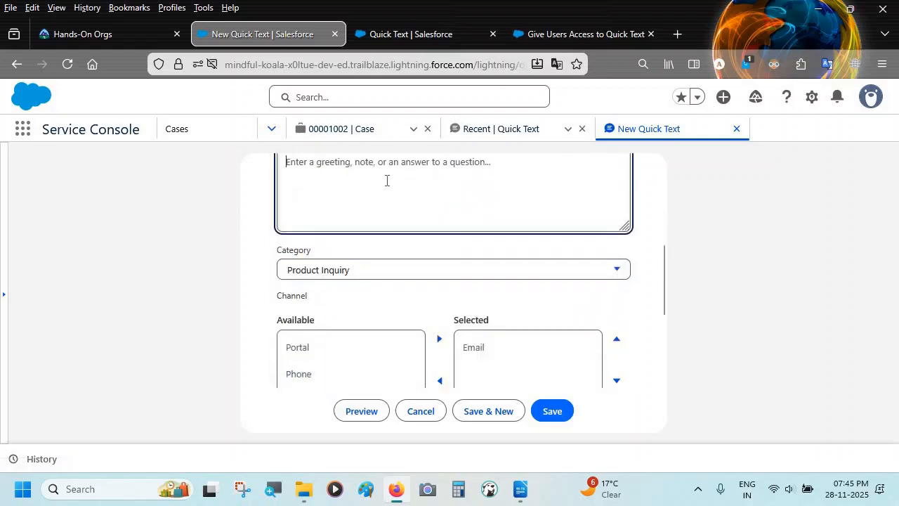
{"action": "key", "text": "ctrl+v"}
{"action": "scroll", "coordinate": [387, 182], "scroll_direction": "up", "scroll_amount": 2}
{"action": "scroll", "coordinate": [386, 184], "scroll_direction": "up", "scroll_amount": 2}
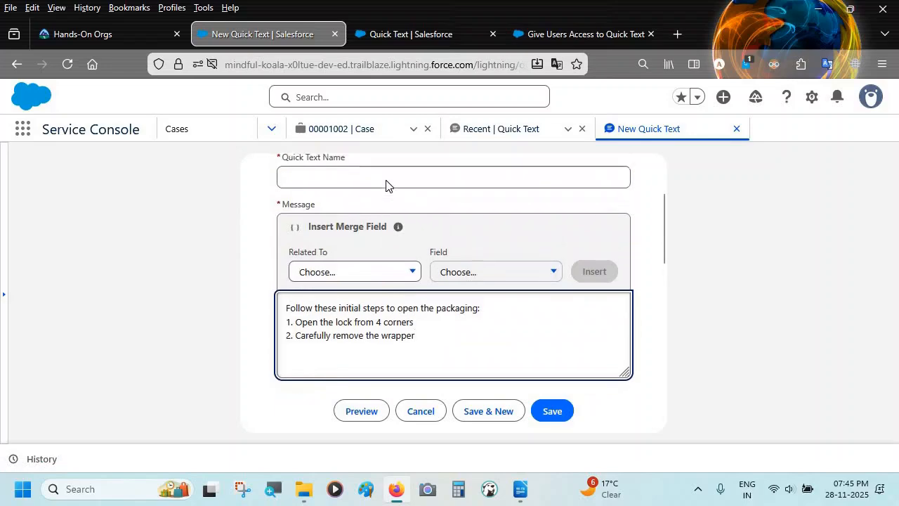
{"action": "left_click", "coordinate": [348, 219]}
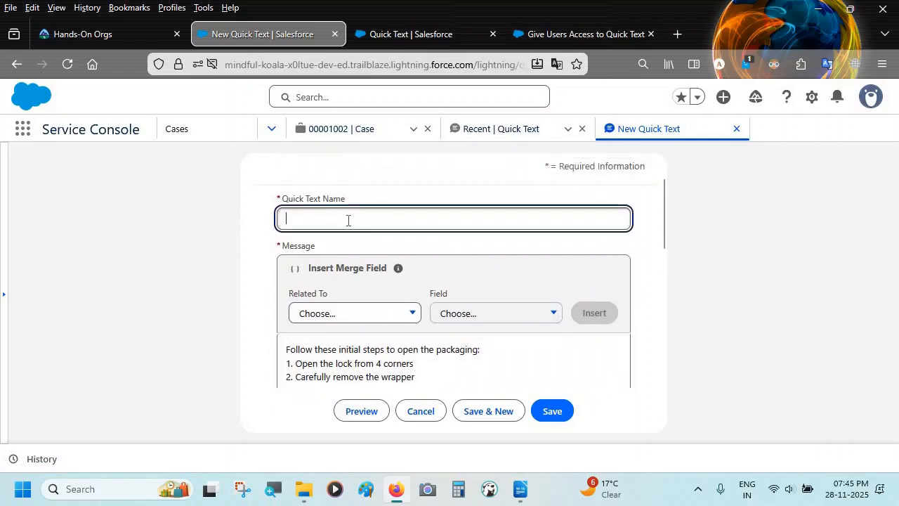
{"action": "type", "text": "Packing"}
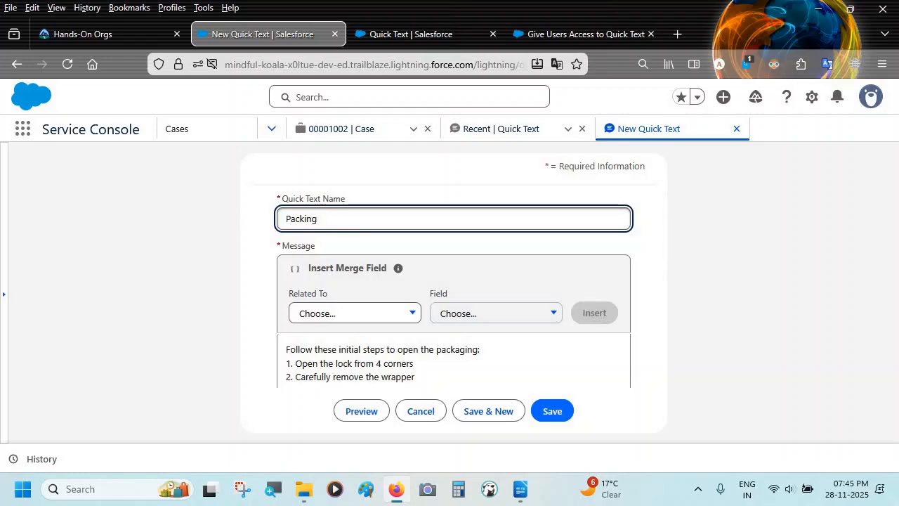
{"action": "type", "text": "Un"}
- Check that Email is the selected channel, save the quick text, and dismiss the notification
{"action": "scroll", "coordinate": [391, 194], "scroll_direction": "down", "scroll_amount": 5}
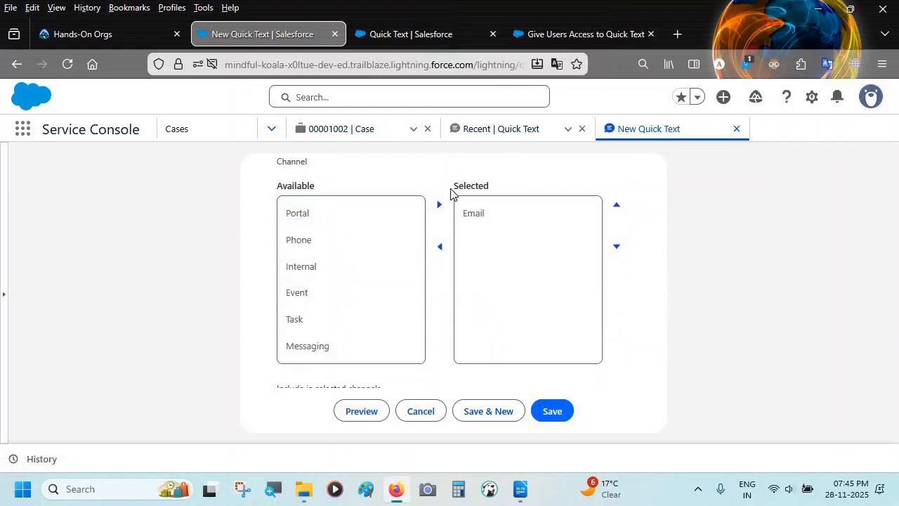
{"action": "scroll", "coordinate": [452, 191], "scroll_direction": "up", "scroll_amount": 2}
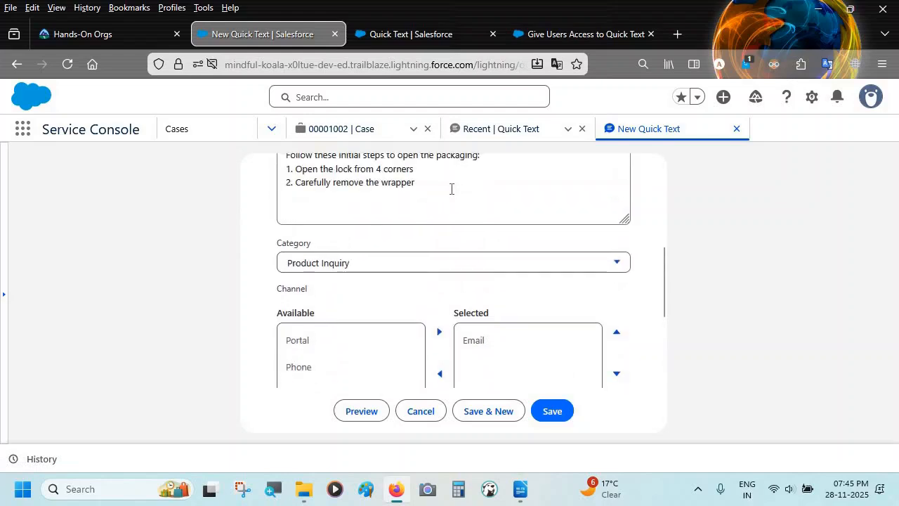
{"action": "scroll", "coordinate": [452, 188], "scroll_direction": "down", "scroll_amount": 2}
{"action": "left_click", "coordinate": [470, 234]}
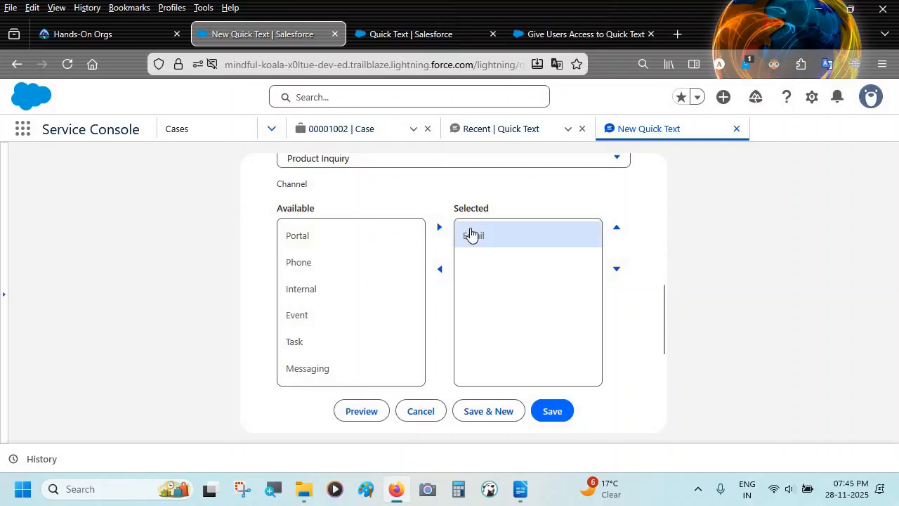
{"action": "scroll", "coordinate": [467, 309], "scroll_direction": "down", "scroll_amount": 2}
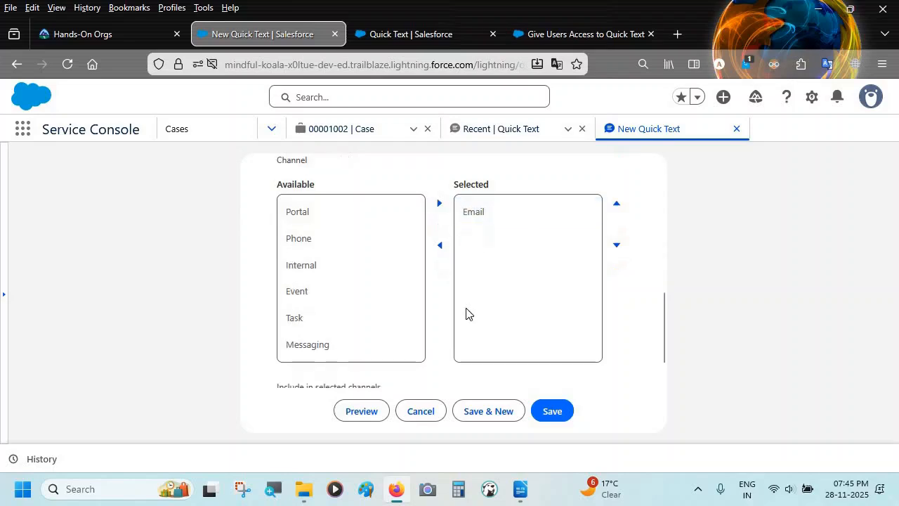
{"action": "left_click", "coordinate": [553, 410]}
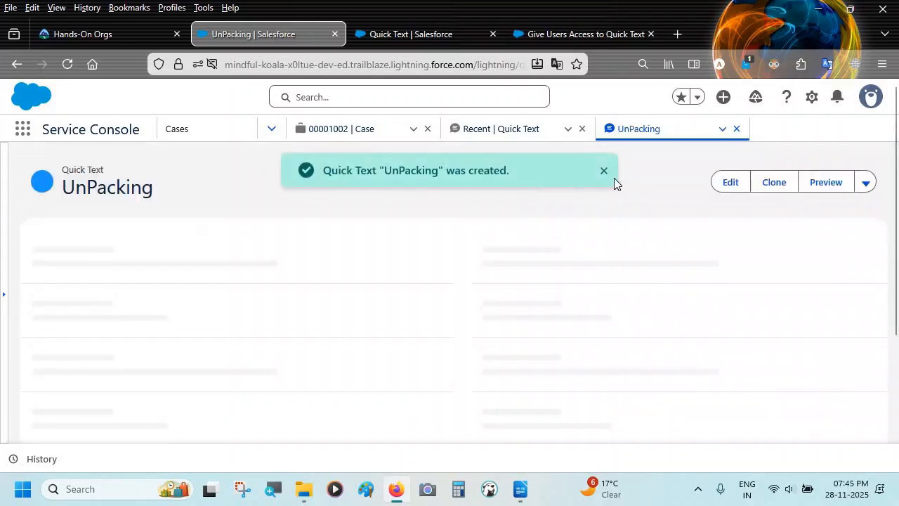
{"action": "left_click", "coordinate": [604, 171]}
{"action": "scroll", "coordinate": [475, 264], "scroll_direction": "down", "scroll_amount": 1}
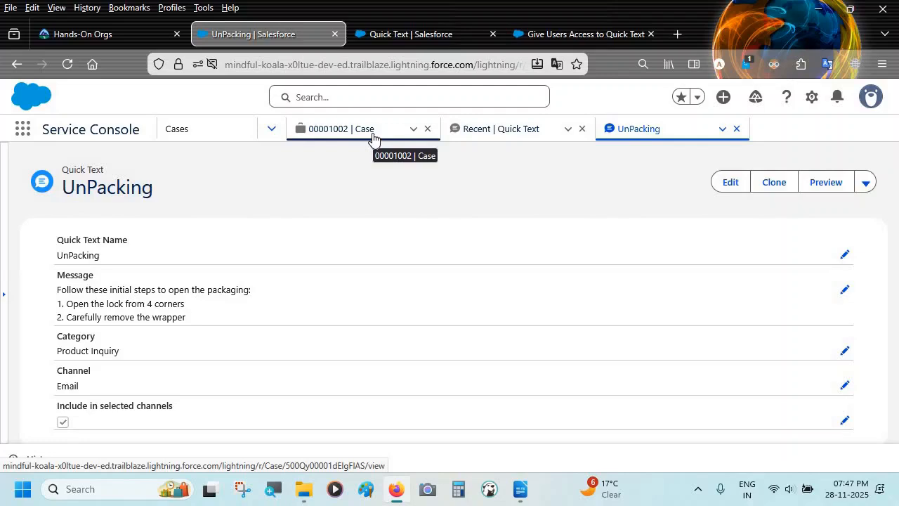
- Return to case 00001002, start an email, and insert the UnPacking quick text into its body
{"action": "left_click", "coordinate": [354, 132]}
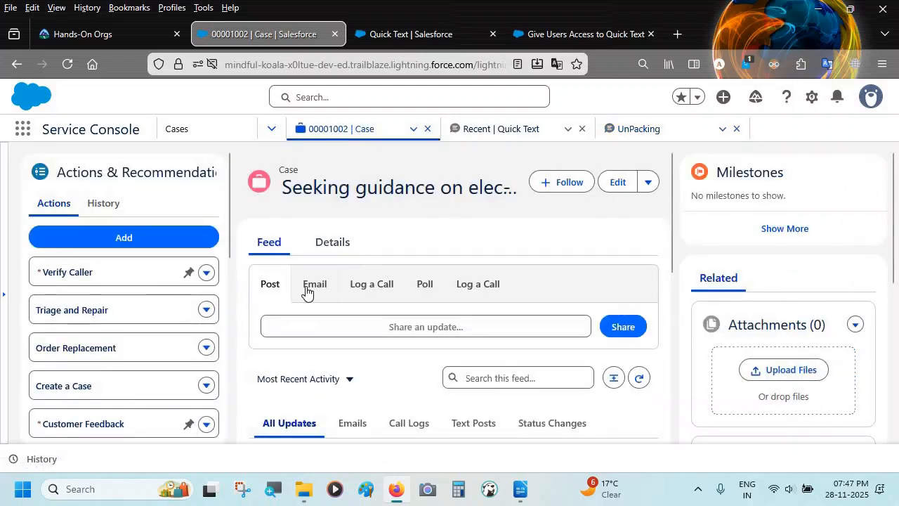
{"action": "left_click", "coordinate": [306, 288]}
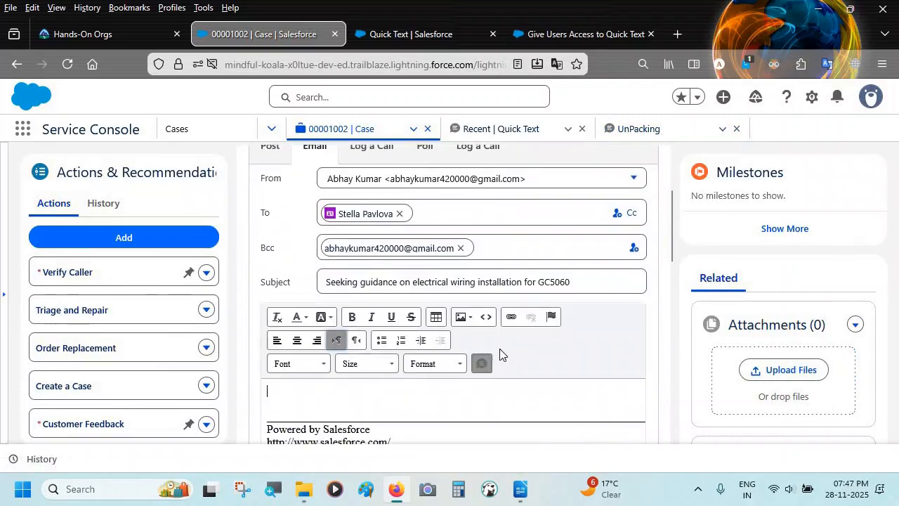
{"action": "left_click", "coordinate": [482, 363]}
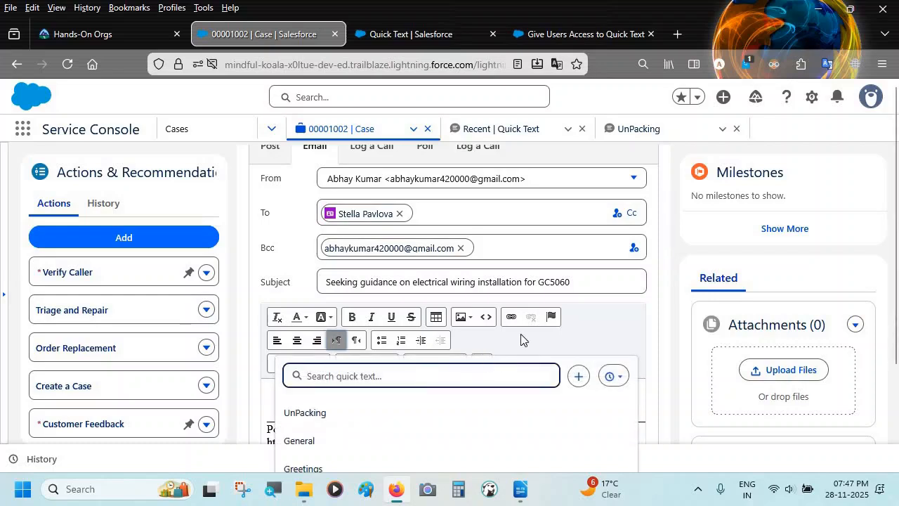
{"action": "scroll", "coordinate": [543, 309], "scroll_direction": "down", "scroll_amount": 2}
{"action": "mouse_move", "coordinate": [382, 421]}
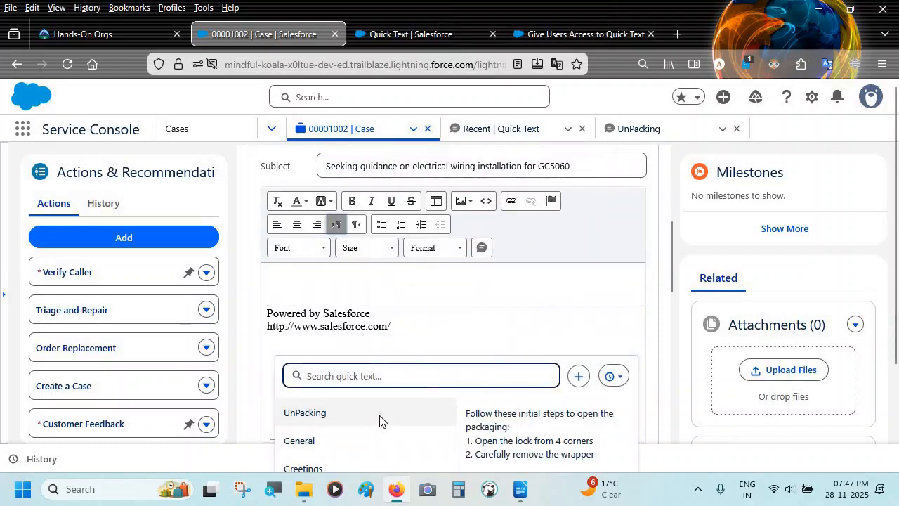
{"action": "scroll", "coordinate": [396, 246], "scroll_direction": "up", "scroll_amount": 1}
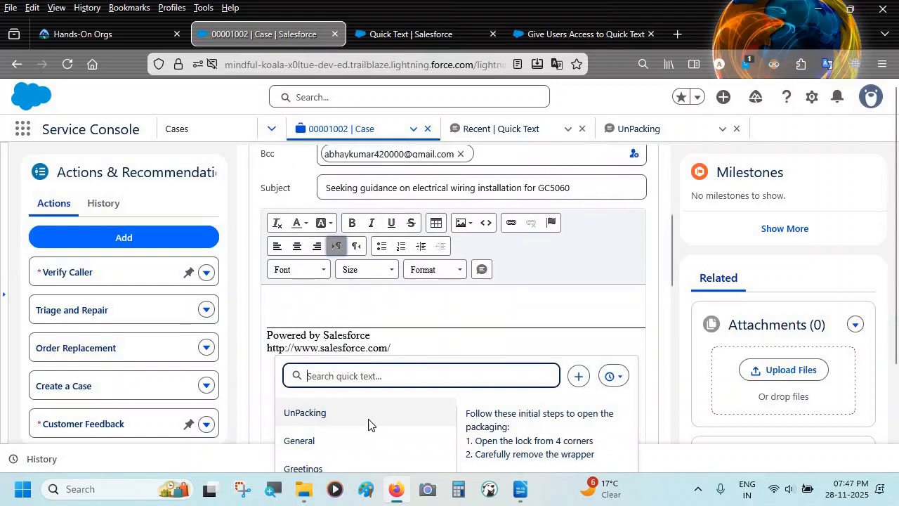
{"action": "mouse_move", "coordinate": [387, 439]}
{"action": "left_click", "coordinate": [349, 425]}
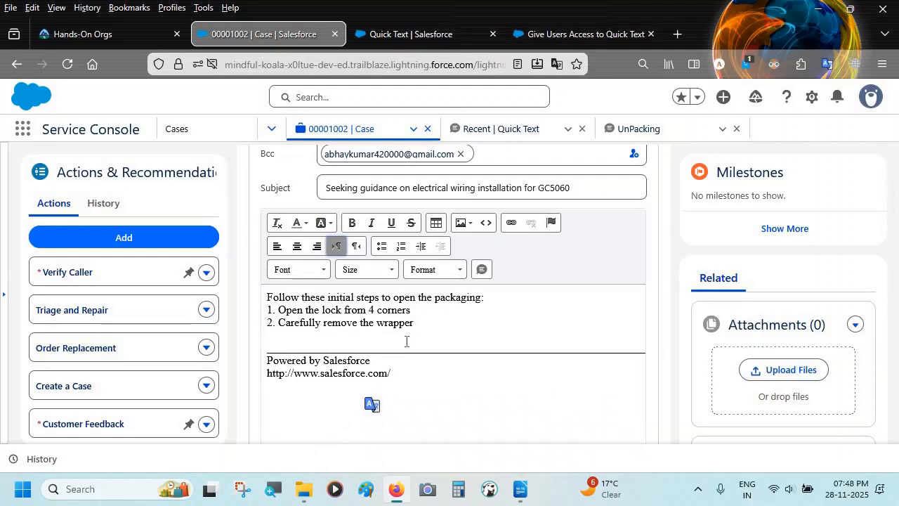
- Review the inserted instructions and the email's send option, and look at the available quick texts again
{"action": "left_click_drag", "start_coordinate": [407, 346], "coordinate": [267, 297]}
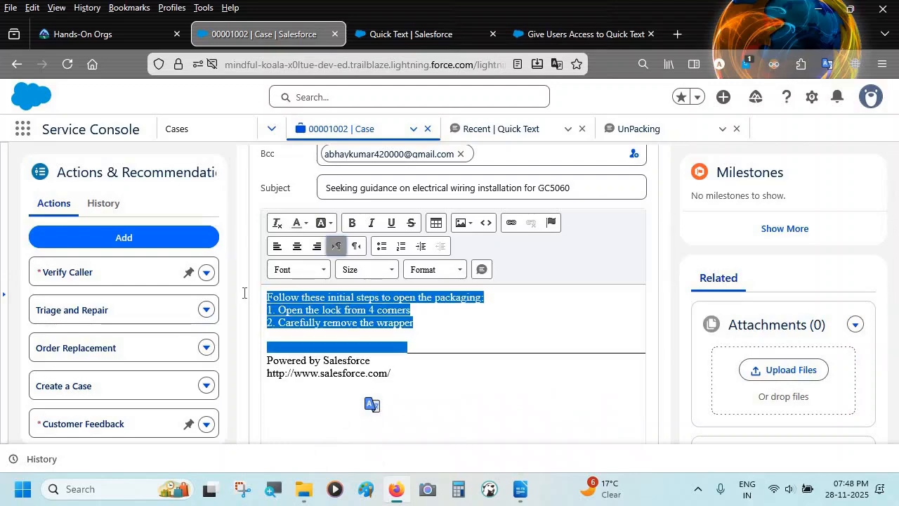
{"action": "left_click", "coordinate": [421, 332]}
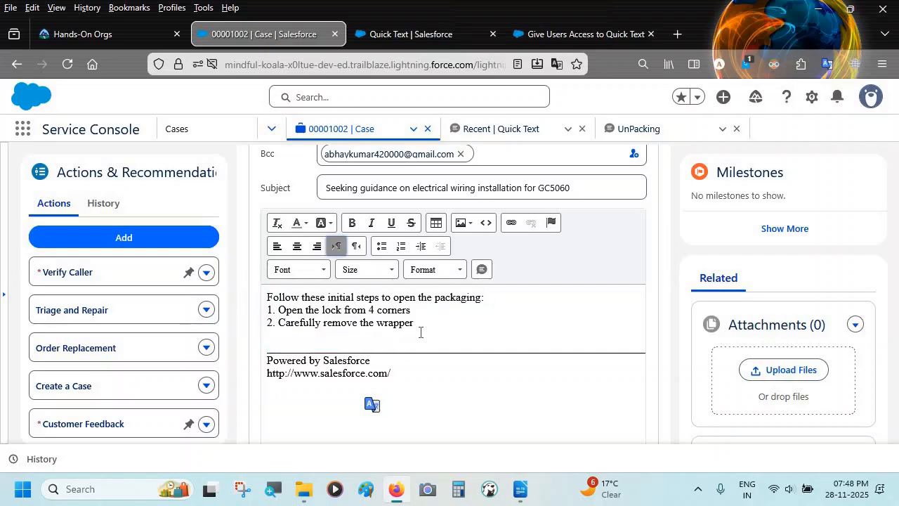
{"action": "scroll", "coordinate": [421, 332], "scroll_direction": "down", "scroll_amount": 3}
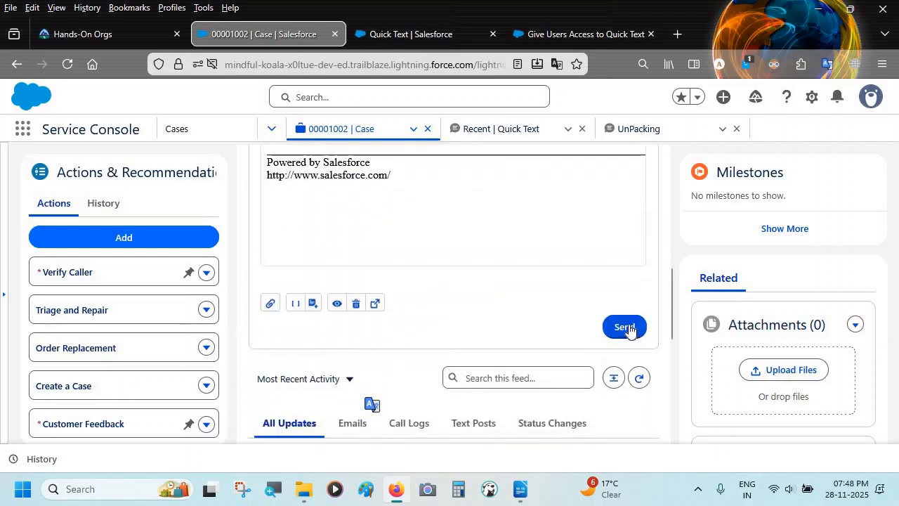
{"action": "scroll", "coordinate": [629, 329], "scroll_direction": "up", "scroll_amount": 3}
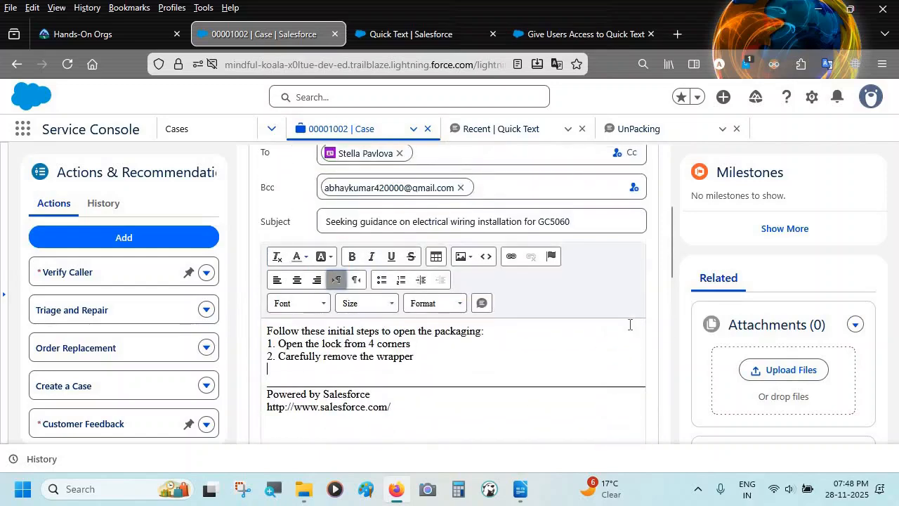
{"action": "left_click", "coordinate": [477, 307]}
{"action": "left_click", "coordinate": [509, 279]}
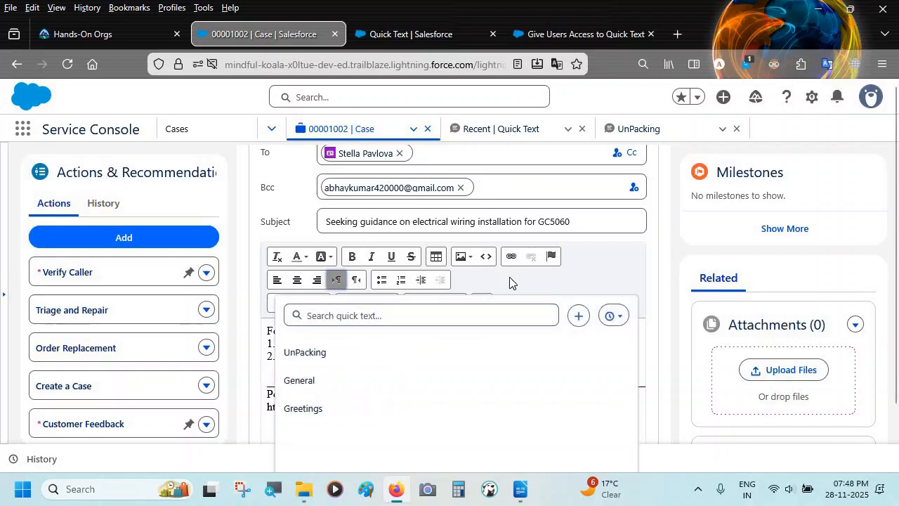
- Delete the inserted instructions from the email body and insert the UnPacking quick text again
{"action": "left_click_drag", "start_coordinate": [370, 365], "coordinate": [222, 316]}
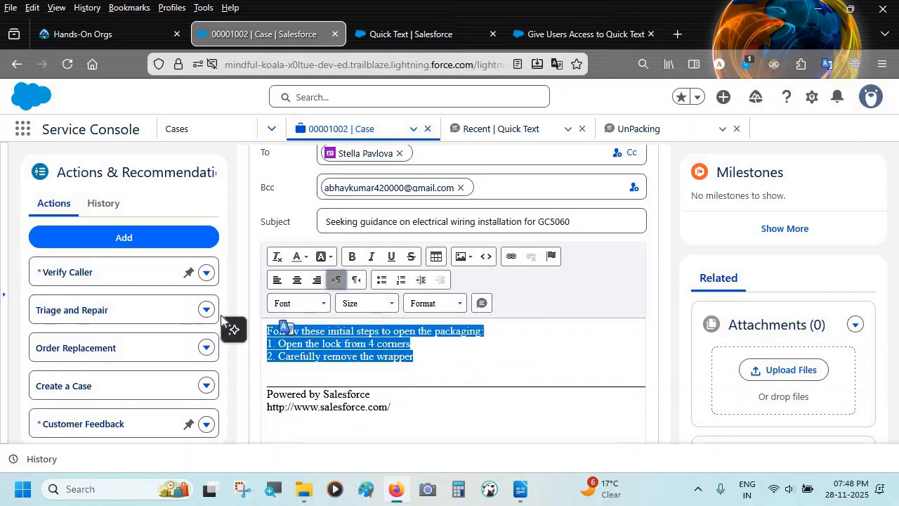
{"action": "key", "text": "Delete"}
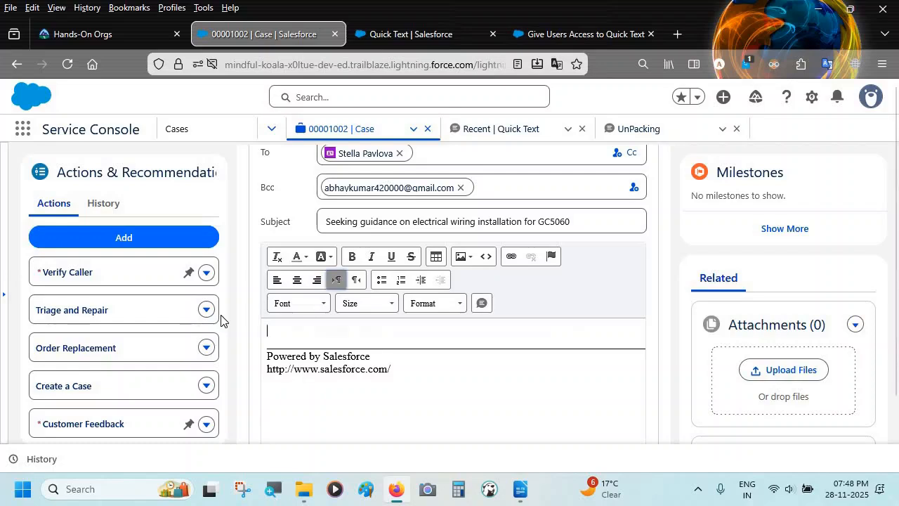
{"action": "key", "text": "ctrl+period"}
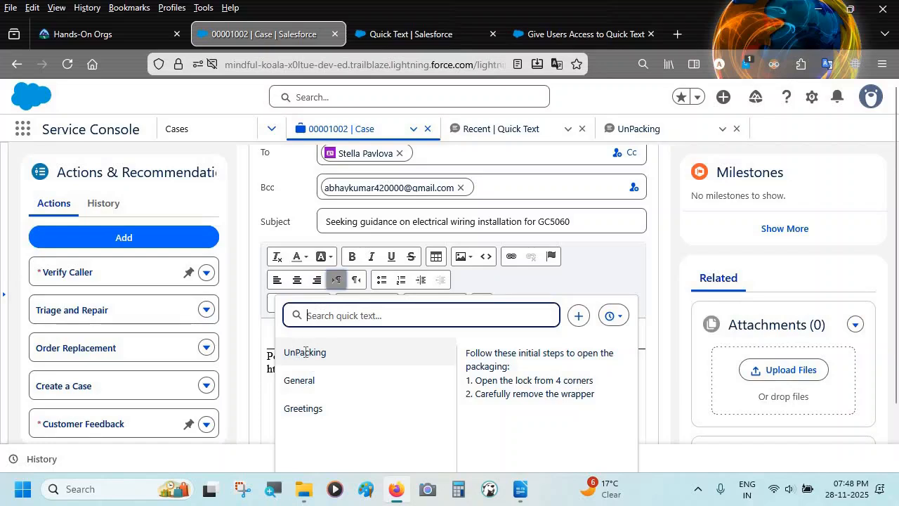
{"action": "left_click", "coordinate": [328, 355]}
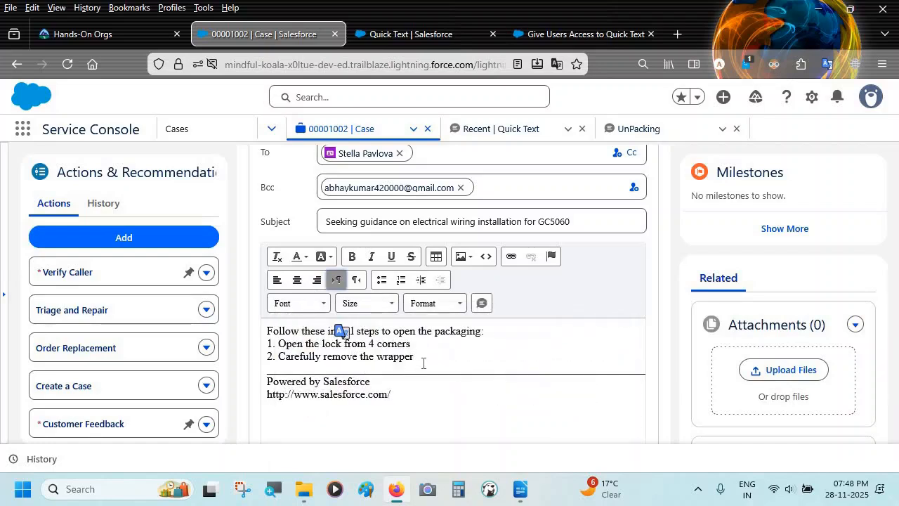
- Remove the inserted unpacking instructions from the email body, leaving the signature in place
{"action": "left_click_drag", "start_coordinate": [423, 363], "coordinate": [247, 303]}
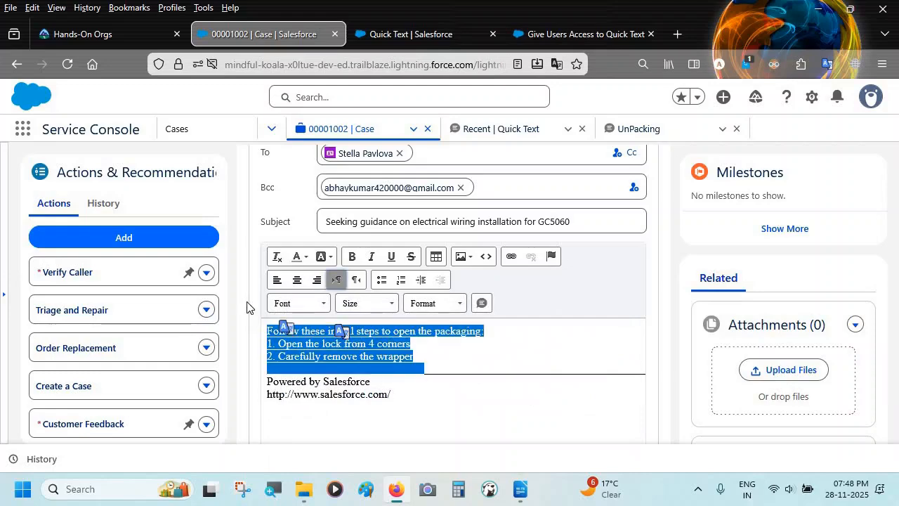
{"action": "key", "text": "shift+Up"}
{"action": "key", "text": "shift+Up"}
{"action": "key", "text": "shift+Up"}
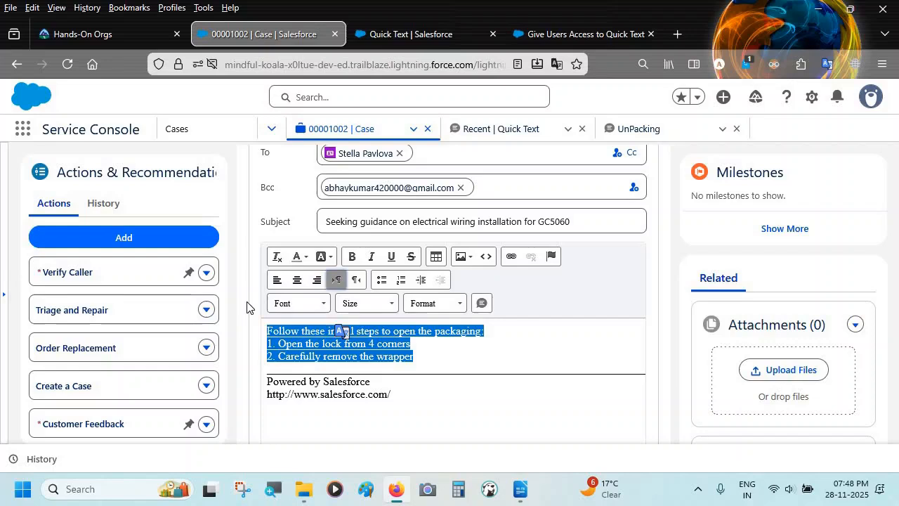
{"action": "key", "text": "BackSpace"}
{"action": "type", "text": "Ctr"}
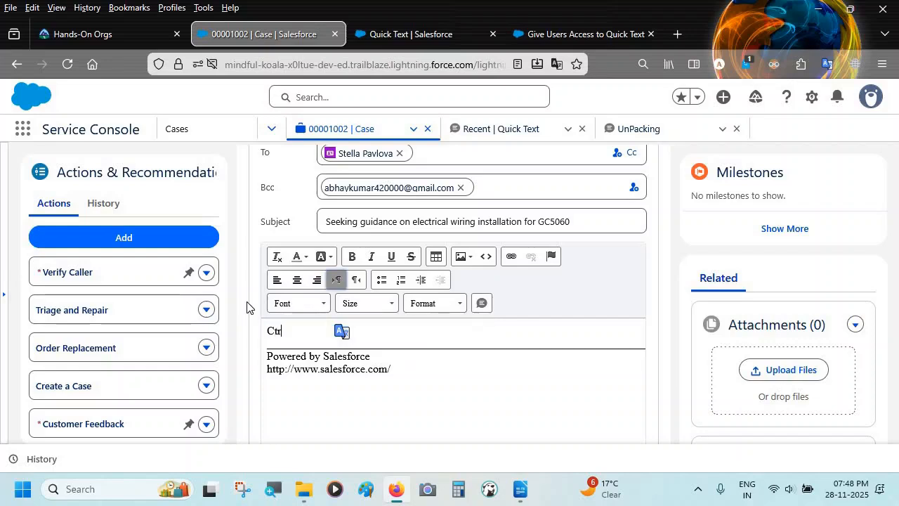
{"action": "type", "text": "l +"}
{"action": "key", "text": "BackSpace"}
{"action": "key", "text": "BackSpace"}
{"action": "key", "text": "BackSpace"}
{"action": "key", "text": "BackSpace"}
{"action": "key", "text": "BackSpace"}
{"action": "key", "text": "BackSpace"}
- Look through the available quick texts and insert UnPacking into the case email body
{"action": "key", "text": "ctrl+period"}
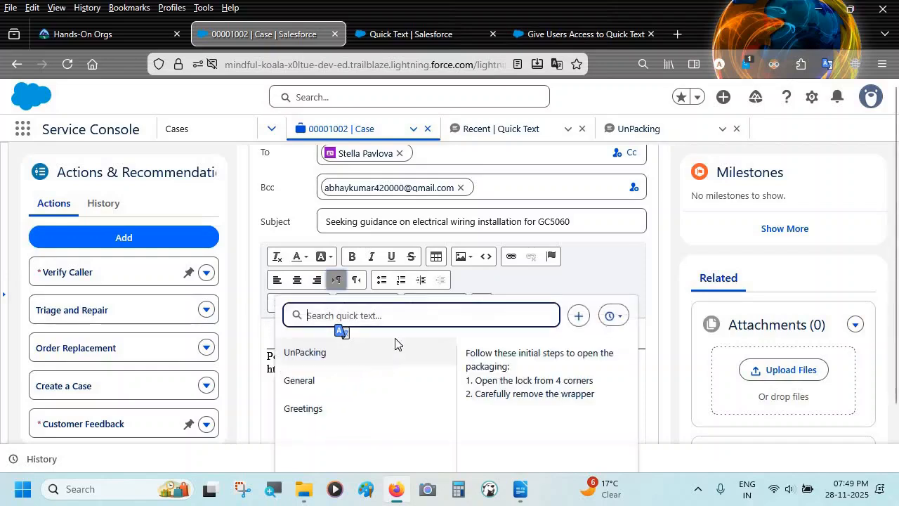
{"action": "key", "text": "Down"}
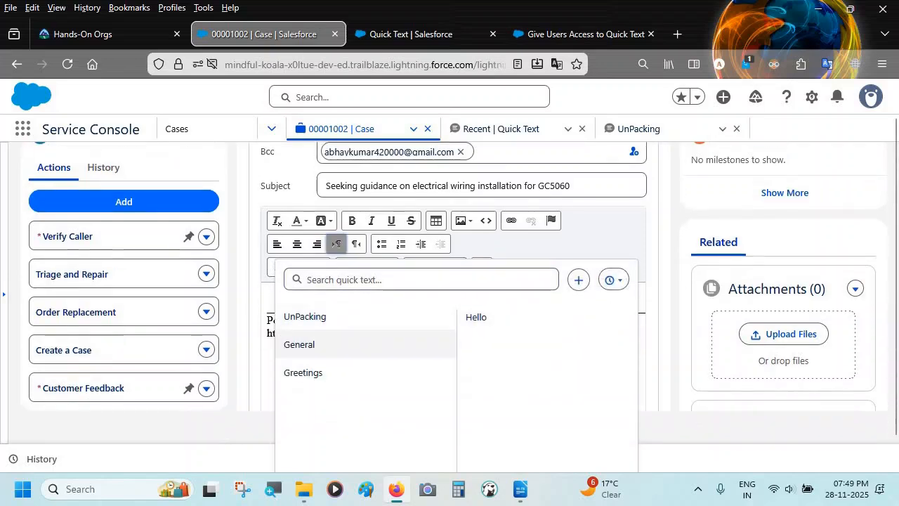
{"action": "key", "text": "Up"}
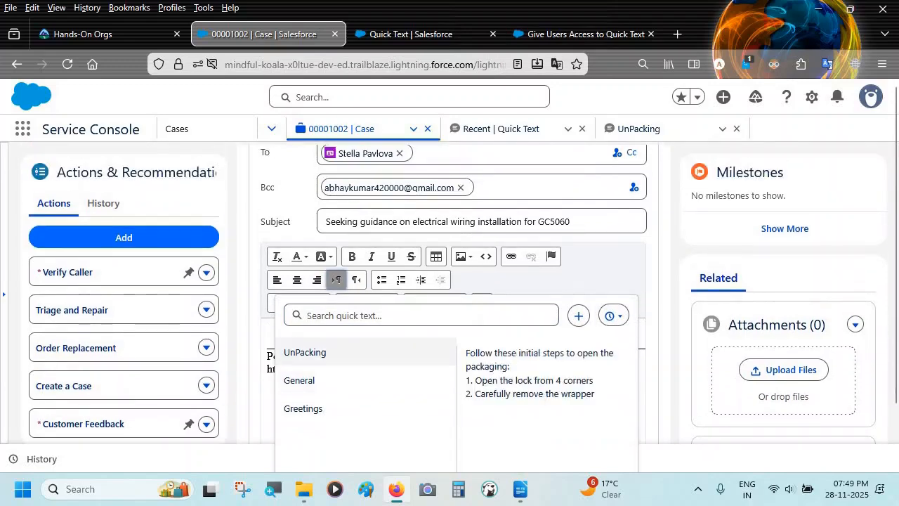
{"action": "left_click", "coordinate": [304, 352]}
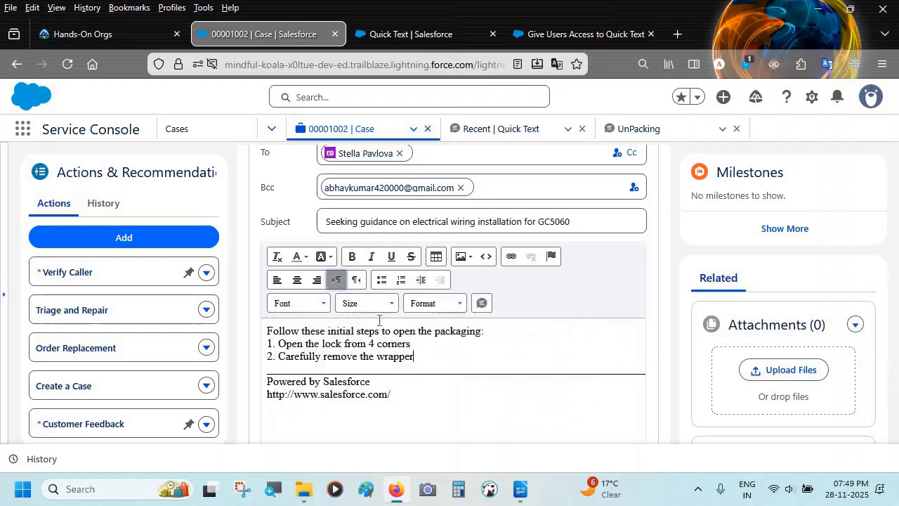
- Try to send the case email, and review the email form from the sender down to the inserted instructions
{"action": "scroll", "coordinate": [466, 351], "scroll_direction": "down", "scroll_amount": 3}
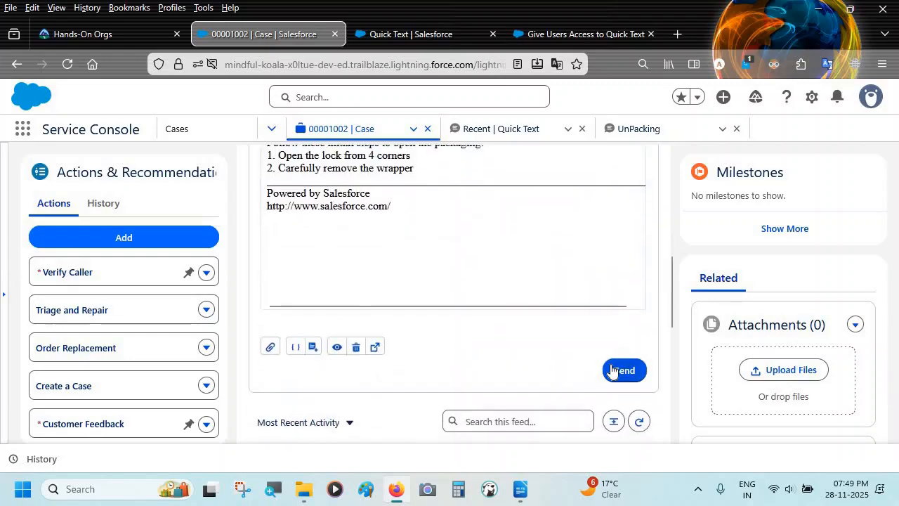
{"action": "left_click", "coordinate": [622, 370]}
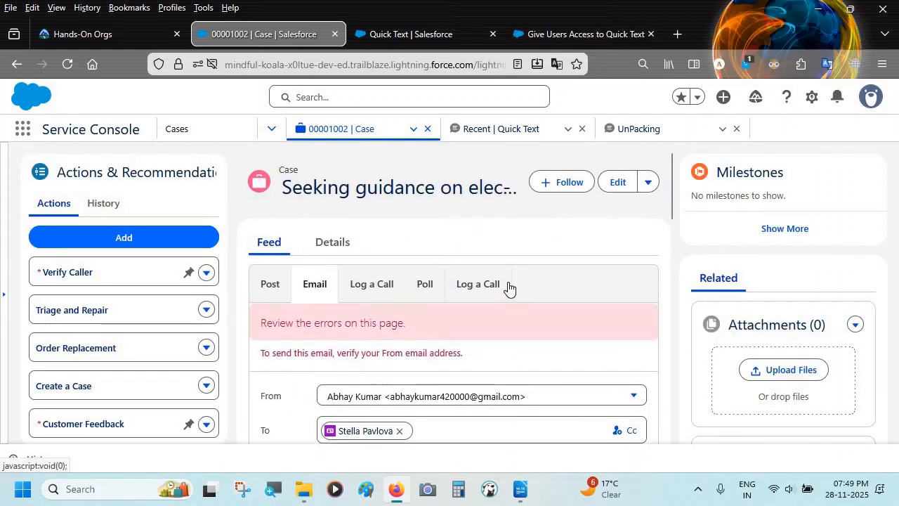
{"action": "scroll", "coordinate": [509, 287], "scroll_direction": "down", "scroll_amount": 3}
{"action": "scroll", "coordinate": [499, 232], "scroll_direction": "up", "scroll_amount": 2}
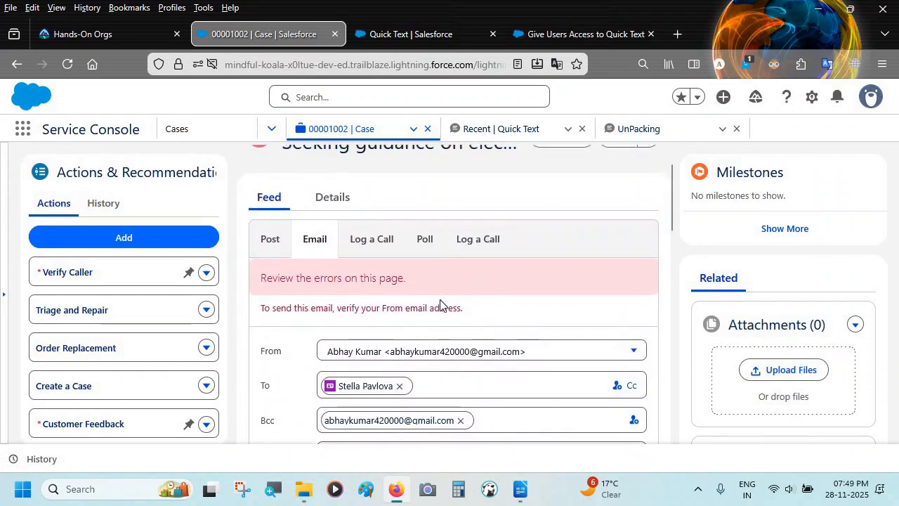
{"action": "scroll", "coordinate": [440, 302], "scroll_direction": "down", "scroll_amount": 5}
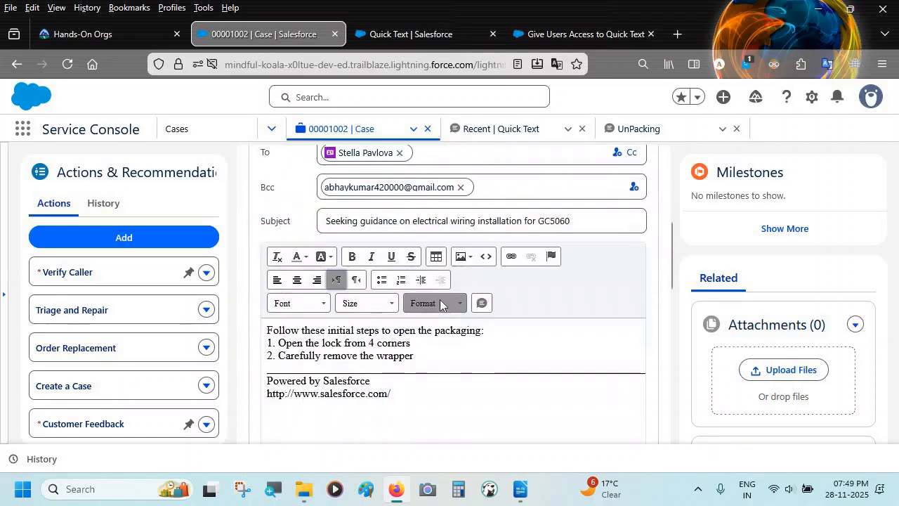
{"action": "scroll", "coordinate": [440, 299], "scroll_direction": "up", "scroll_amount": 1}
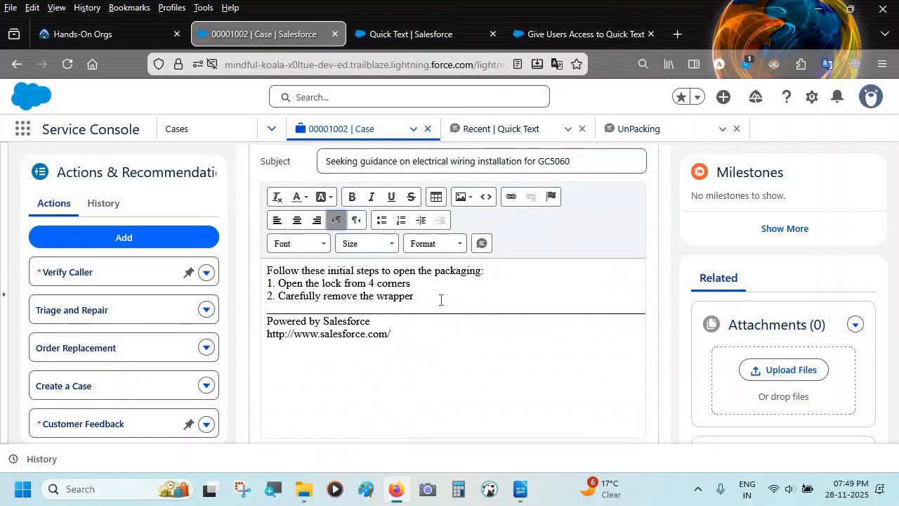
- Switch to PlanDoc2.docx in LibreOffice Writer and add a blank line below the quoted packaging instructions
{"action": "key", "text": "alt+Tab"}
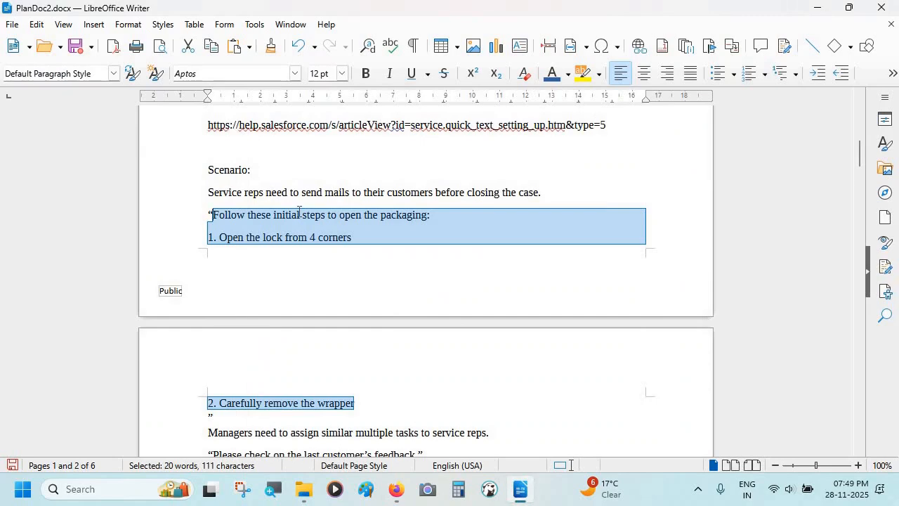
{"action": "left_click_drag", "start_coordinate": [218, 422], "coordinate": [194, 193]}
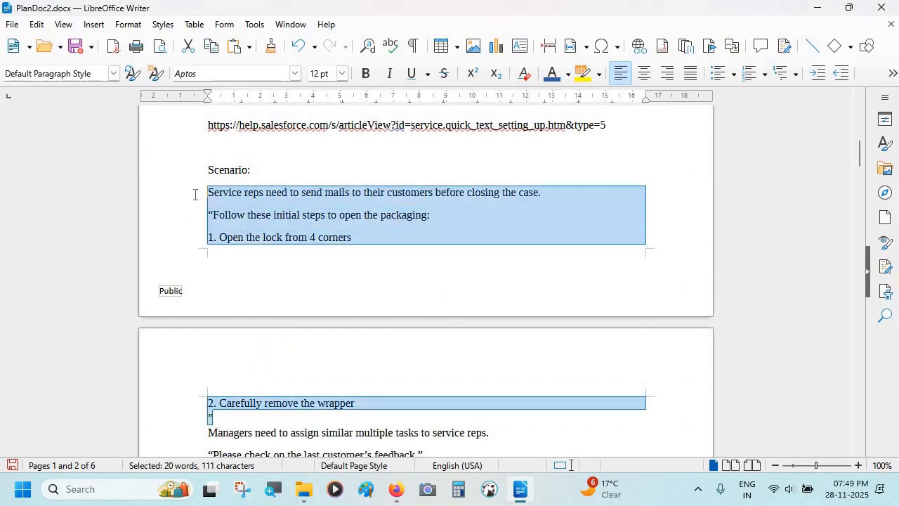
{"action": "left_click", "coordinate": [222, 415]}
{"action": "scroll", "coordinate": [223, 415], "scroll_direction": "down", "scroll_amount": 3}
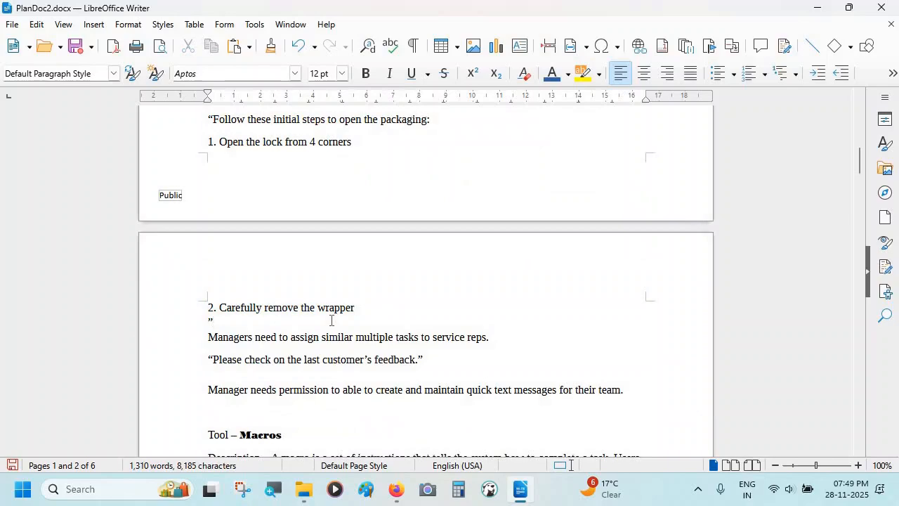
{"action": "key", "text": "Return"}
- Copy the sentence "Please check on the last customer’s feedback." without its quotation marks
{"action": "scroll", "coordinate": [342, 311], "scroll_direction": "down", "scroll_amount": 2}
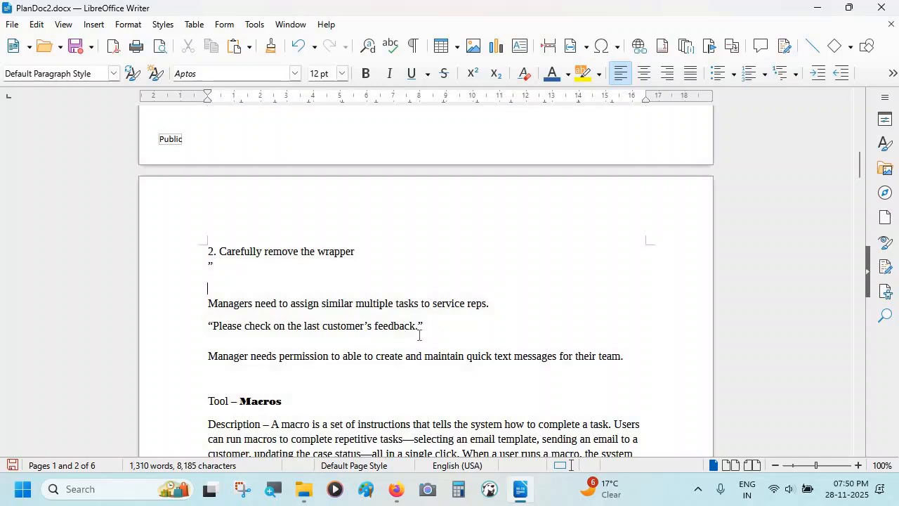
{"action": "left_click_drag", "start_coordinate": [419, 328], "coordinate": [212, 325]}
{"action": "key", "text": "ctrl+c"}
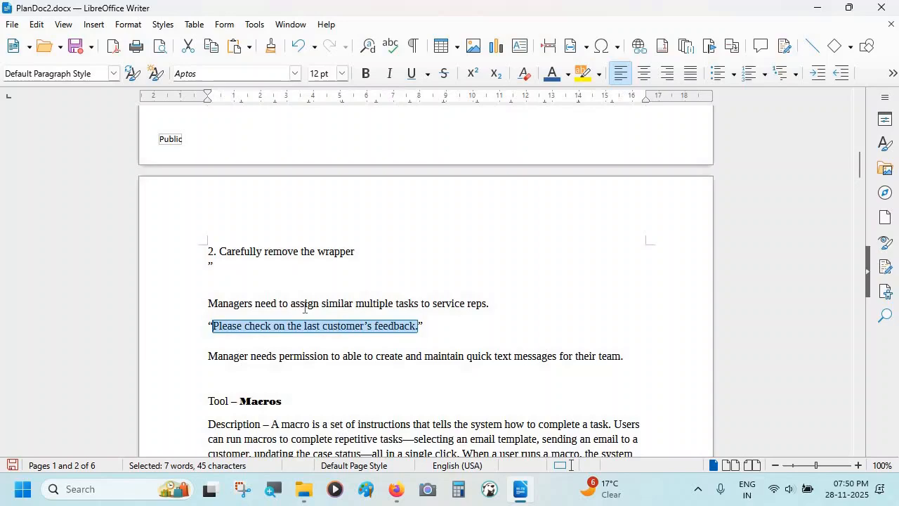
- Switch back to Salesforce, close the UnPacking record, and start a new quick text from the recent list
{"action": "key", "text": "alt+Tab"}
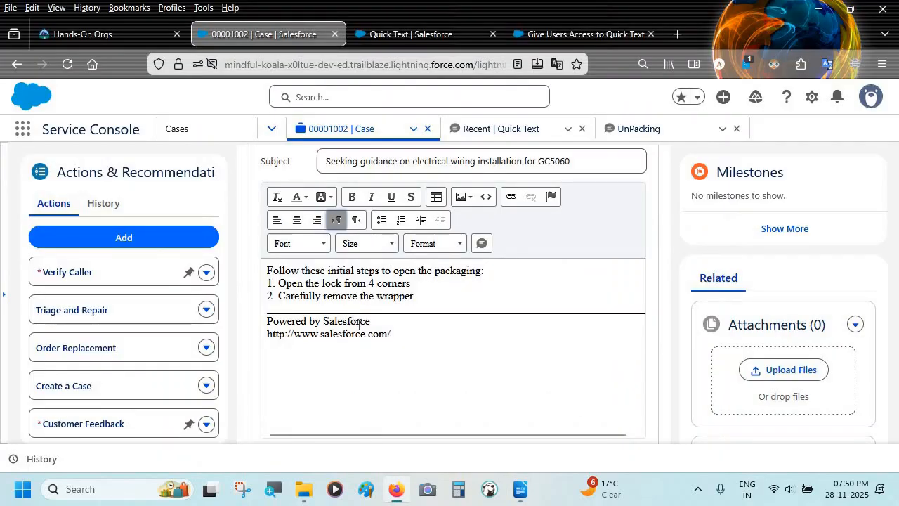
{"action": "scroll", "coordinate": [358, 329], "scroll_direction": "up", "scroll_amount": 2}
{"action": "scroll", "coordinate": [358, 329], "scroll_direction": "up", "scroll_amount": 2}
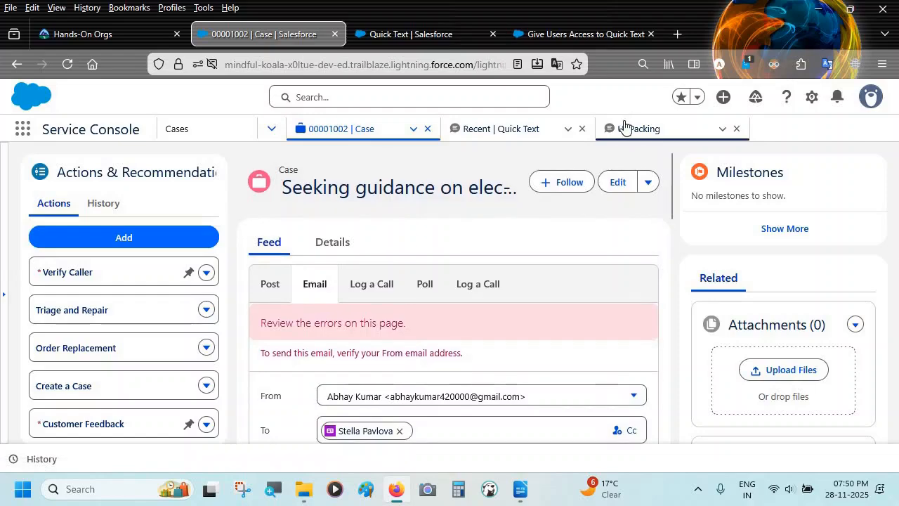
{"action": "left_click", "coordinate": [639, 128]}
{"action": "left_click", "coordinate": [735, 130]}
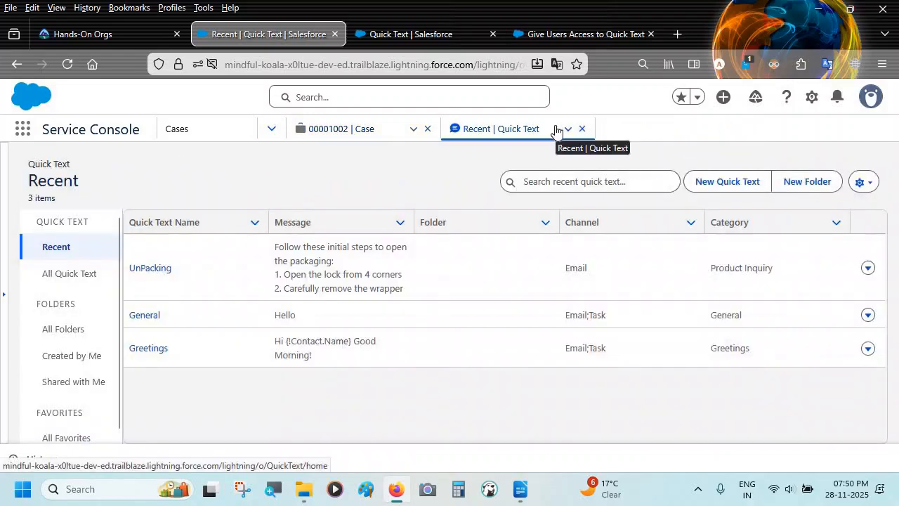
{"action": "left_click", "coordinate": [703, 188]}
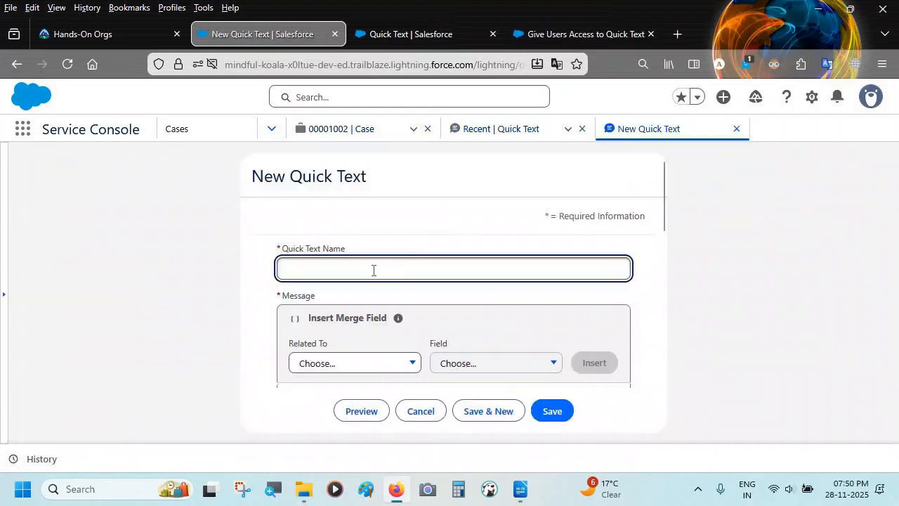
- Name the quick text "Assign Customer Task" and paste "Please check on the last customer’s feedback." as its message
{"action": "key", "text": "alt+Tab"}
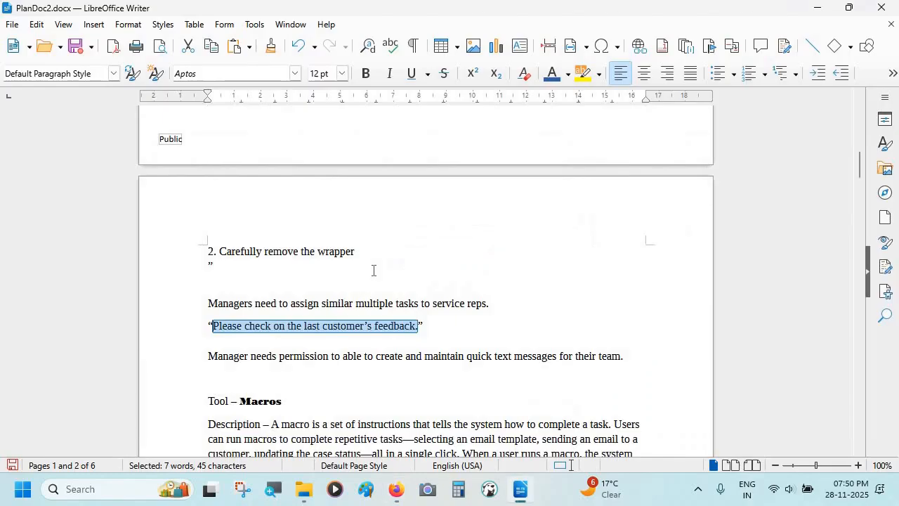
{"action": "key", "text": "alt+Tab"}
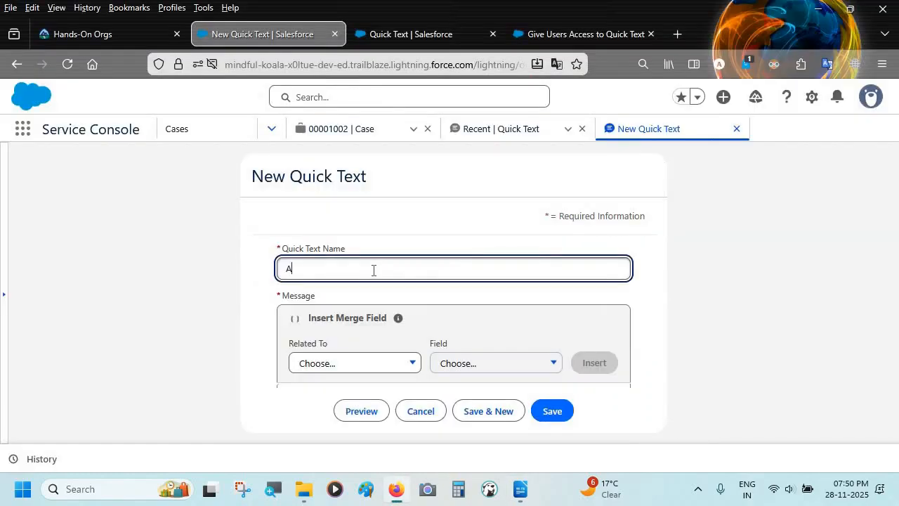
{"action": "type", "text": "Assign Customer Task"}
{"action": "scroll", "coordinate": [337, 290], "scroll_direction": "down", "scroll_amount": 2}
{"action": "left_click", "coordinate": [337, 288]}
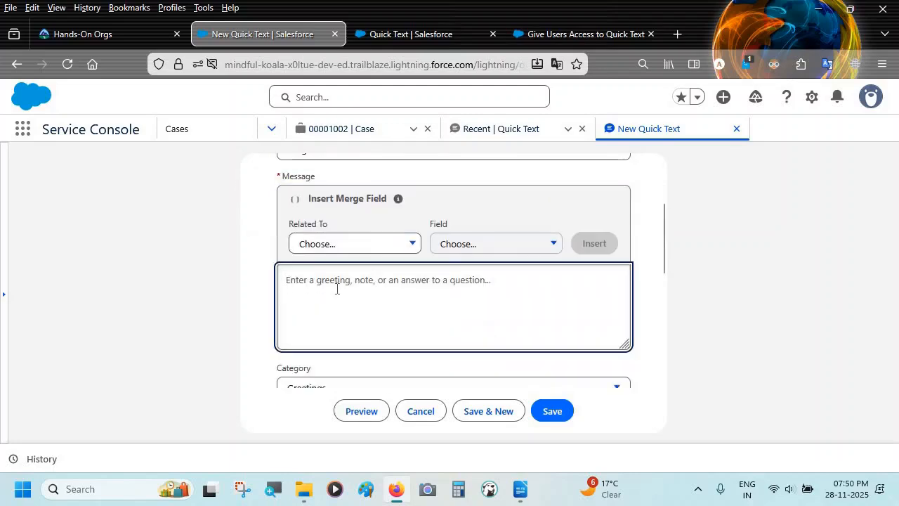
{"action": "key", "text": "ctrl+v"}
{"action": "scroll", "coordinate": [335, 291], "scroll_direction": "down", "scroll_amount": 3}
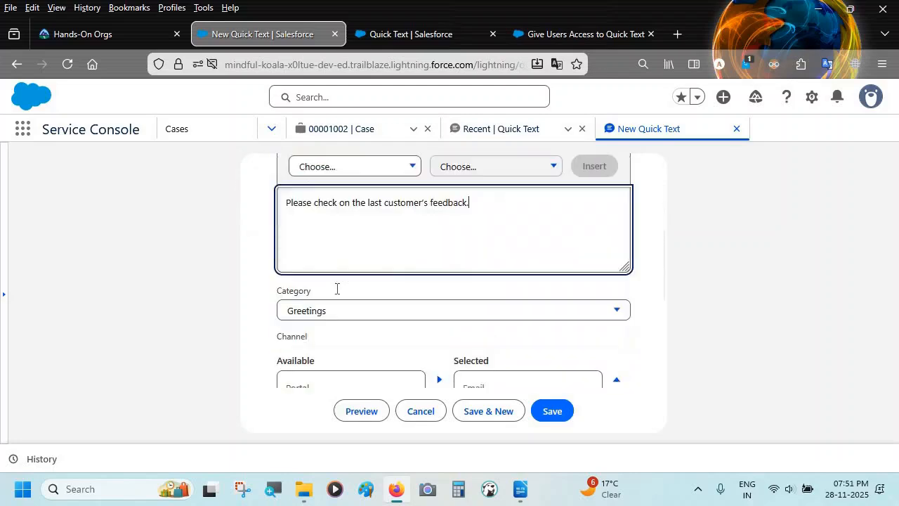
- Replace the Email channel with Task for the new quick text and save it
{"action": "left_click", "coordinate": [479, 292]}
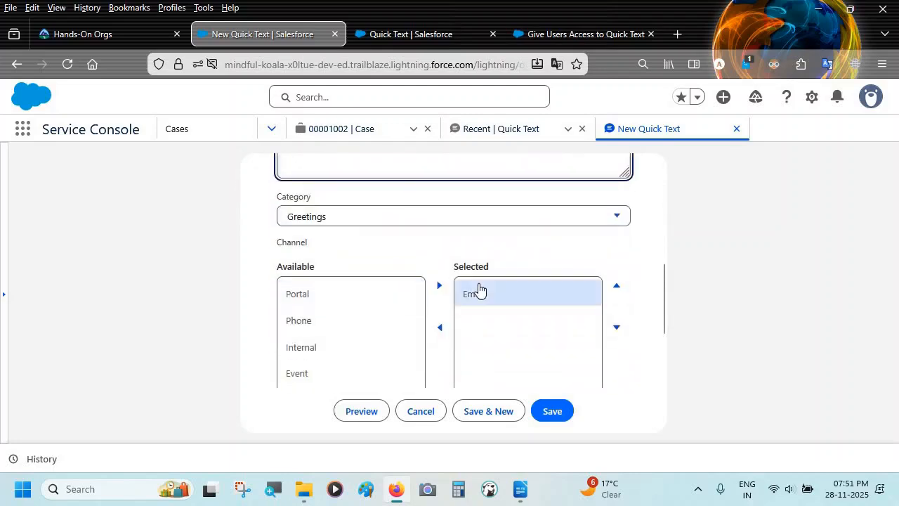
{"action": "left_click", "coordinate": [440, 328]}
{"action": "scroll", "coordinate": [351, 308], "scroll_direction": "down", "scroll_amount": 2}
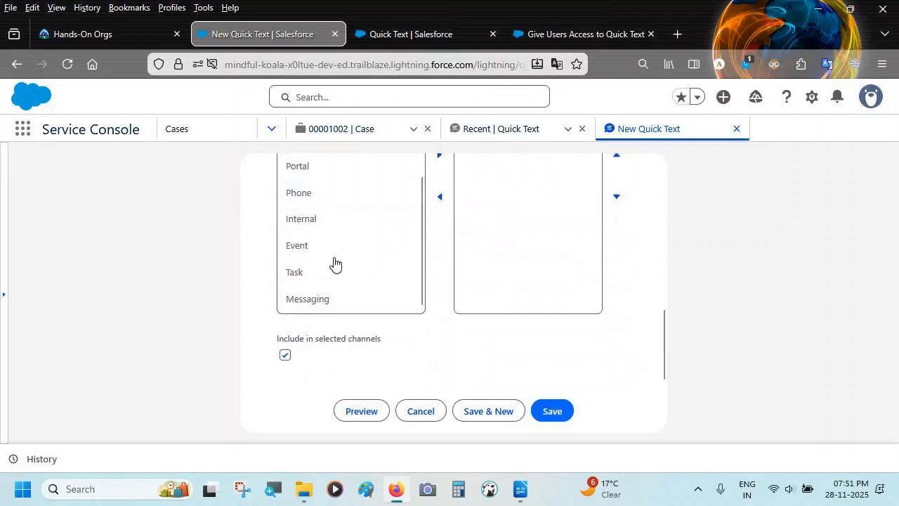
{"action": "left_click", "coordinate": [330, 271]}
{"action": "left_click", "coordinate": [441, 159]}
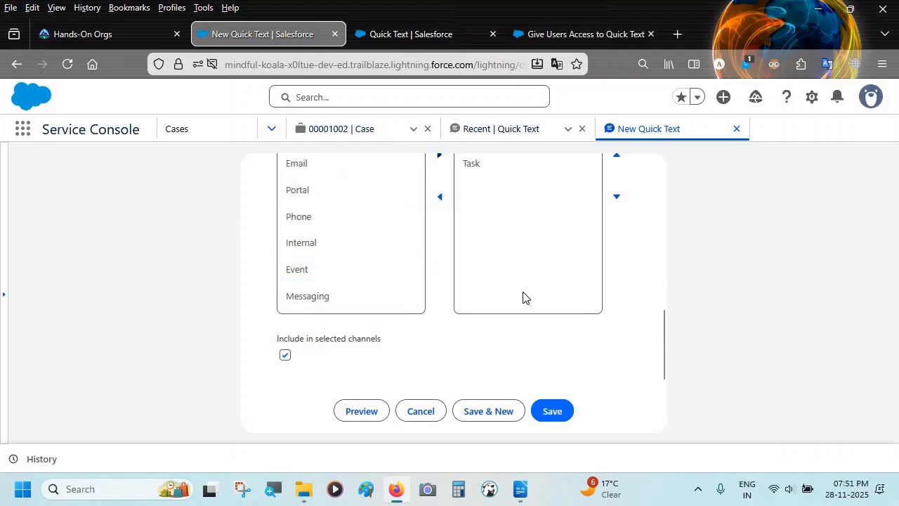
{"action": "scroll", "coordinate": [524, 297], "scroll_direction": "up", "scroll_amount": 2}
{"action": "scroll", "coordinate": [524, 297], "scroll_direction": "down", "scroll_amount": 2}
{"action": "left_click", "coordinate": [561, 419]}
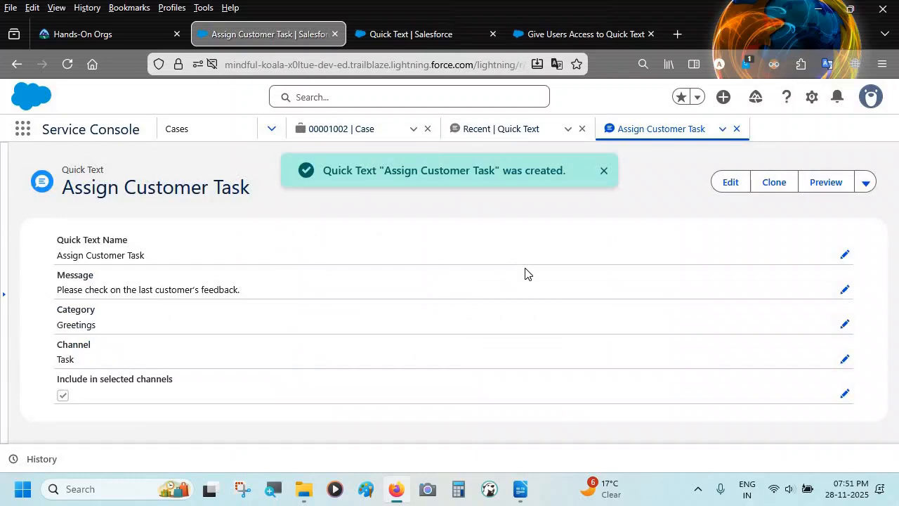
{"action": "left_click", "coordinate": [602, 170]}
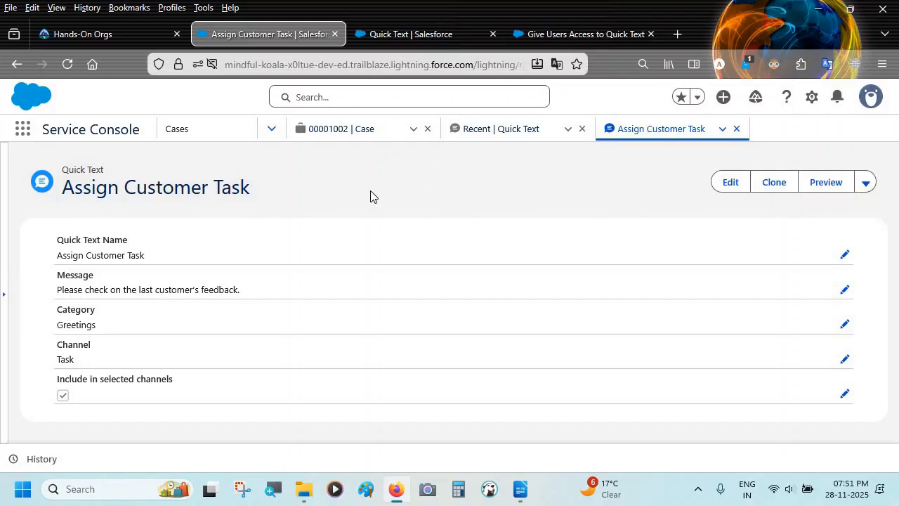
- Find and open Tasks through the App Launcher and dismiss the introductory tip
{"action": "left_click", "coordinate": [18, 134]}
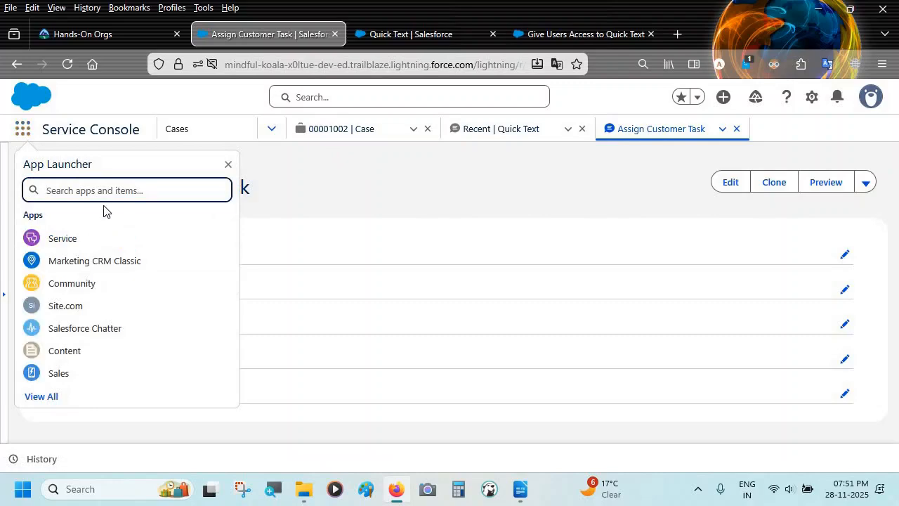
{"action": "type", "text": "Tas"}
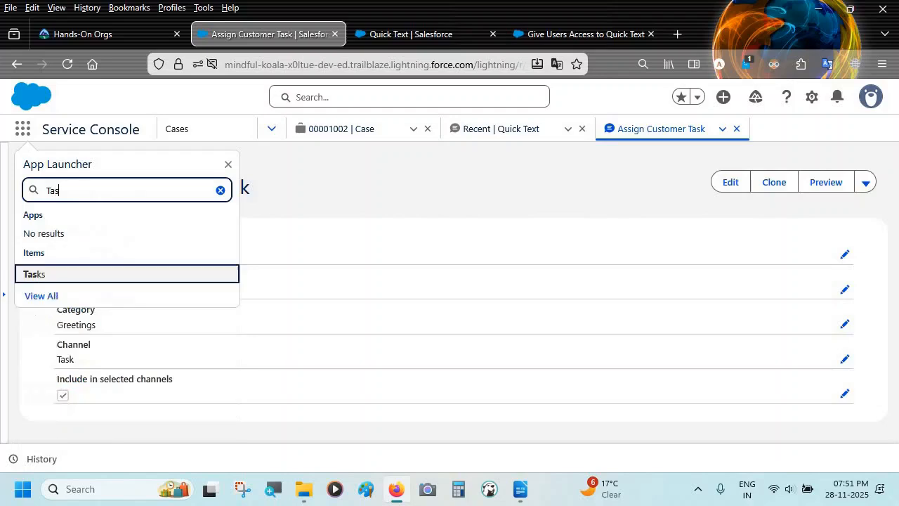
{"action": "key", "text": "Return"}
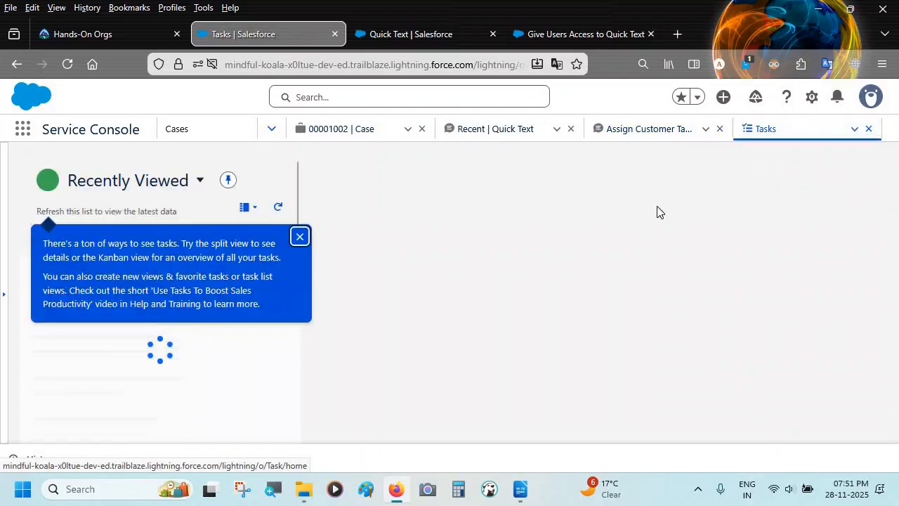
{"action": "left_click", "coordinate": [299, 237]}
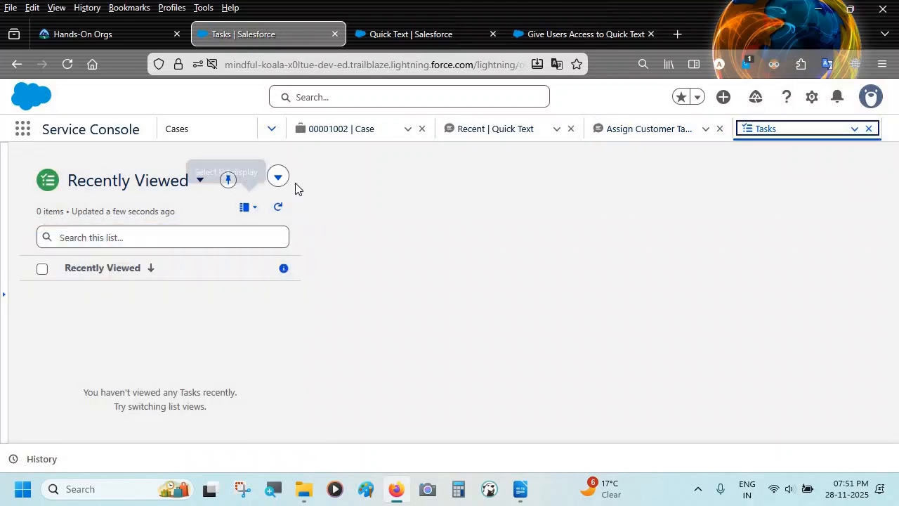
- Start a new task from the Tasks list and check its assignee field
{"action": "left_click", "coordinate": [278, 177]}
{"action": "left_click", "coordinate": [273, 210]}
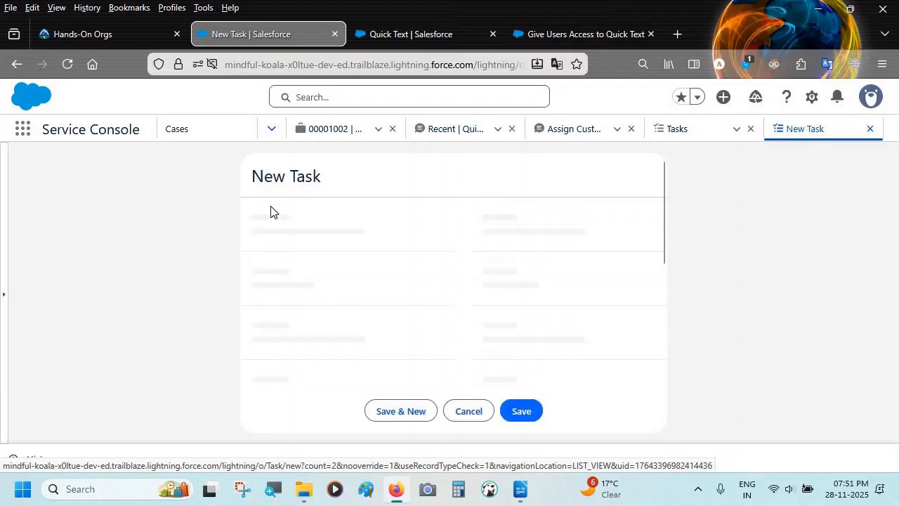
{"action": "scroll", "coordinate": [329, 251], "scroll_direction": "down", "scroll_amount": 1}
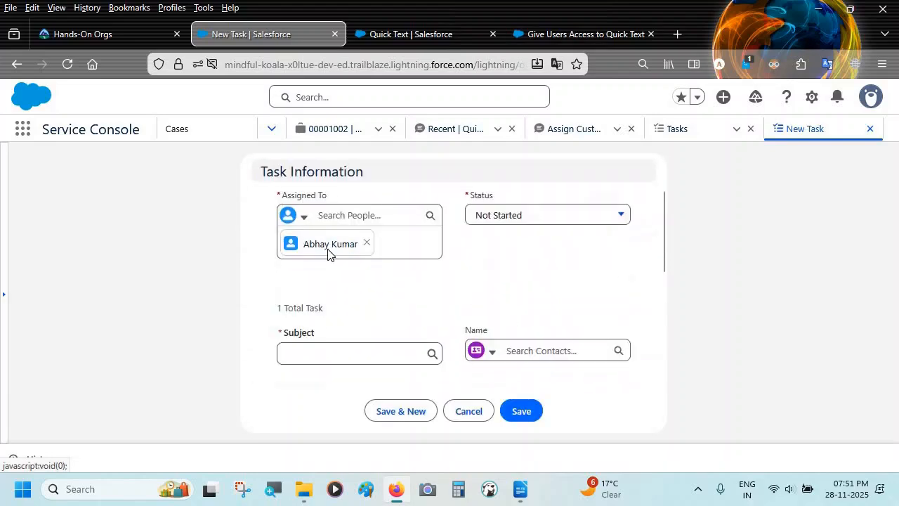
{"action": "left_click", "coordinate": [354, 214]}
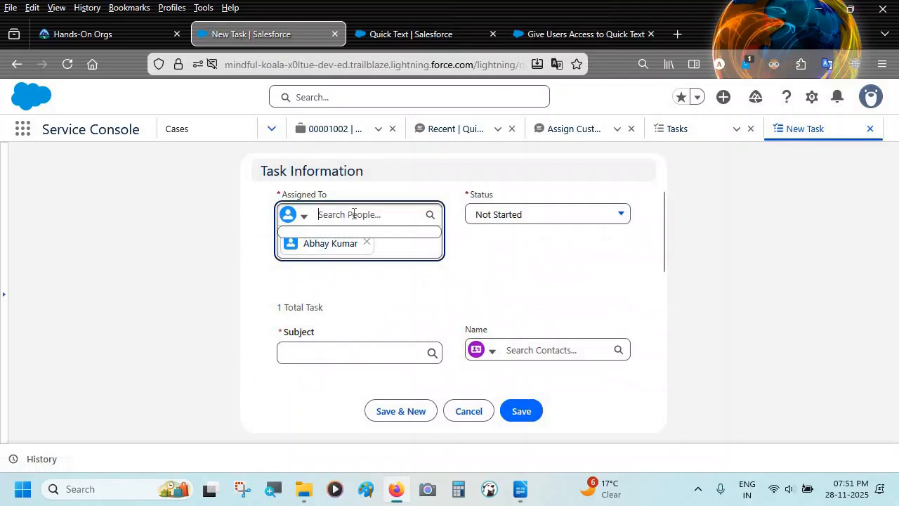
{"action": "left_click", "coordinate": [467, 236]}
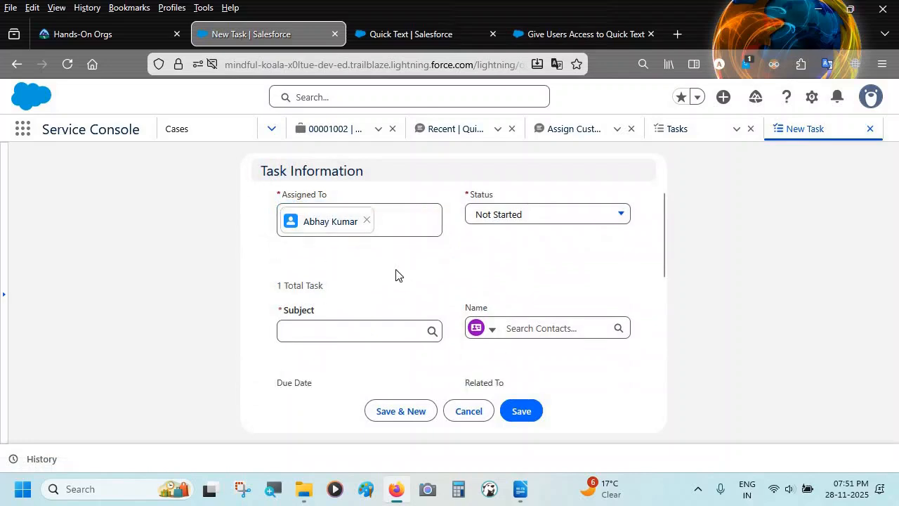
- Set the new task's subject to Other
{"action": "scroll", "coordinate": [395, 274], "scroll_direction": "down", "scroll_amount": 1}
{"action": "left_click", "coordinate": [363, 307]}
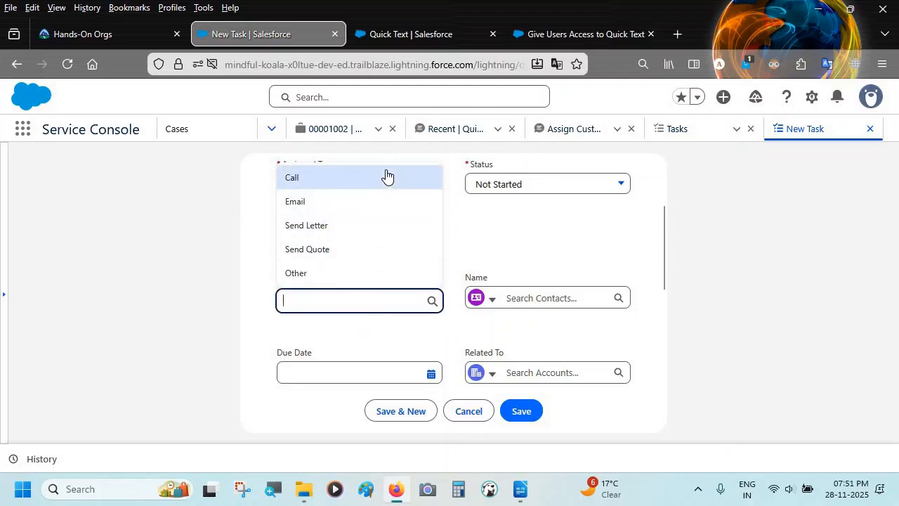
{"action": "left_click", "coordinate": [352, 273]}
{"action": "scroll", "coordinate": [353, 280], "scroll_direction": "down", "scroll_amount": 2}
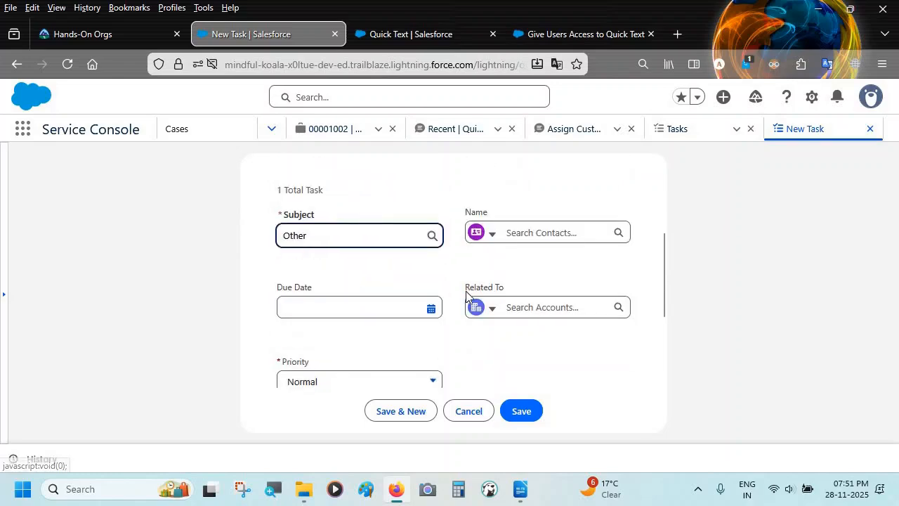
- Insert the Assign Customer Task quick text into the new task's Comments field
{"action": "scroll", "coordinate": [465, 290], "scroll_direction": "down", "scroll_amount": 5}
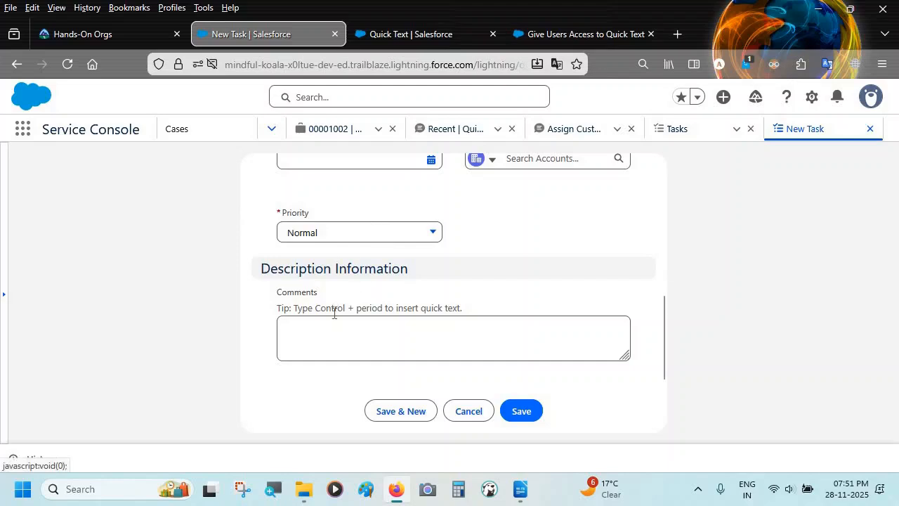
{"action": "left_click", "coordinate": [327, 322]}
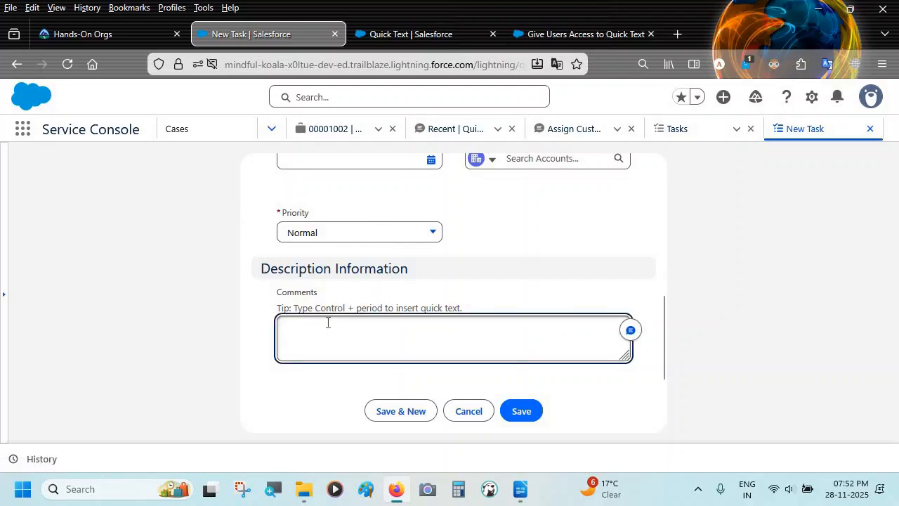
{"action": "key", "text": "ctrl+period"}
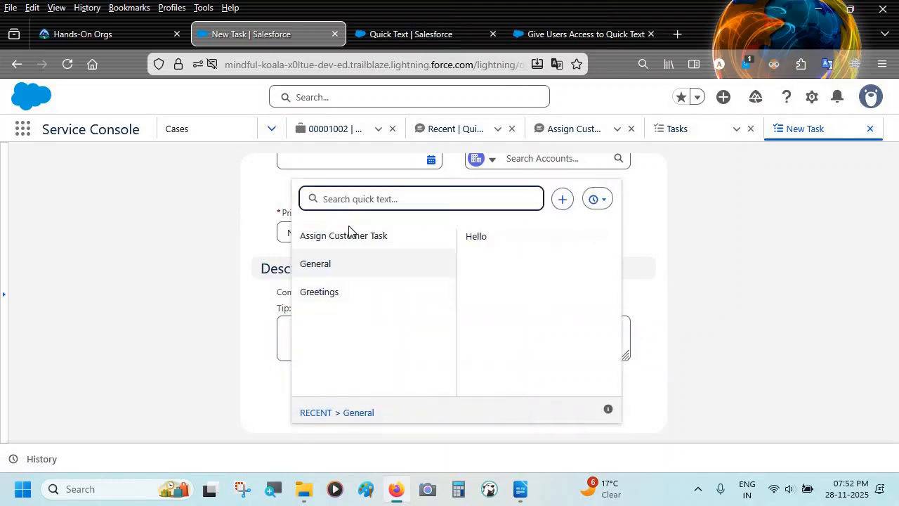
{"action": "left_click", "coordinate": [352, 236]}
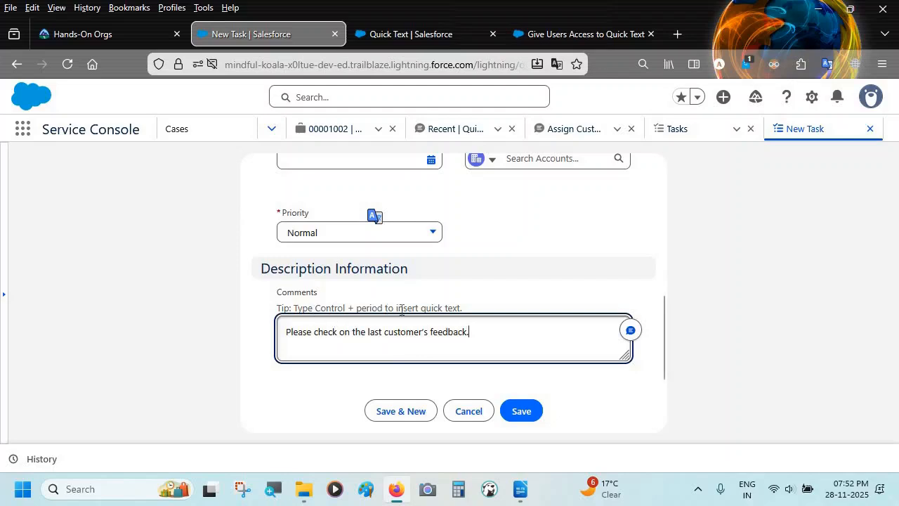
{"action": "left_click", "coordinate": [630, 330]}
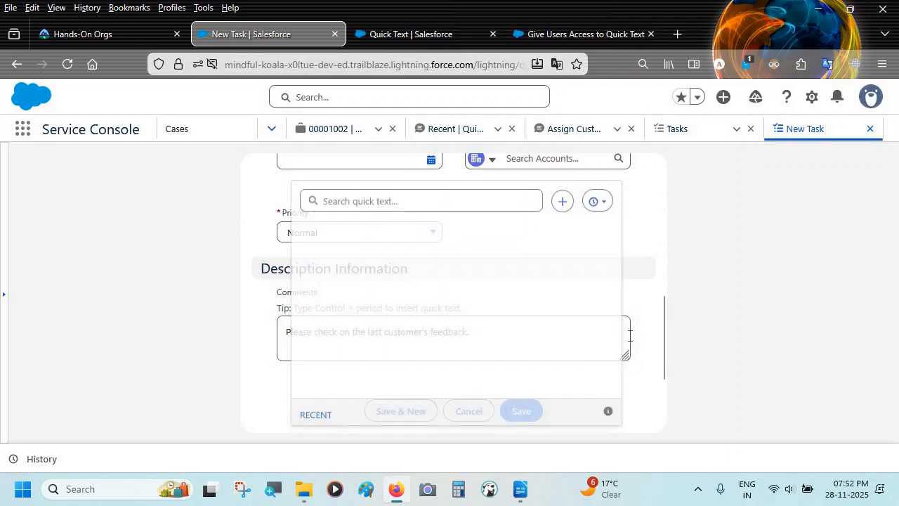
{"action": "key", "text": "Escape"}
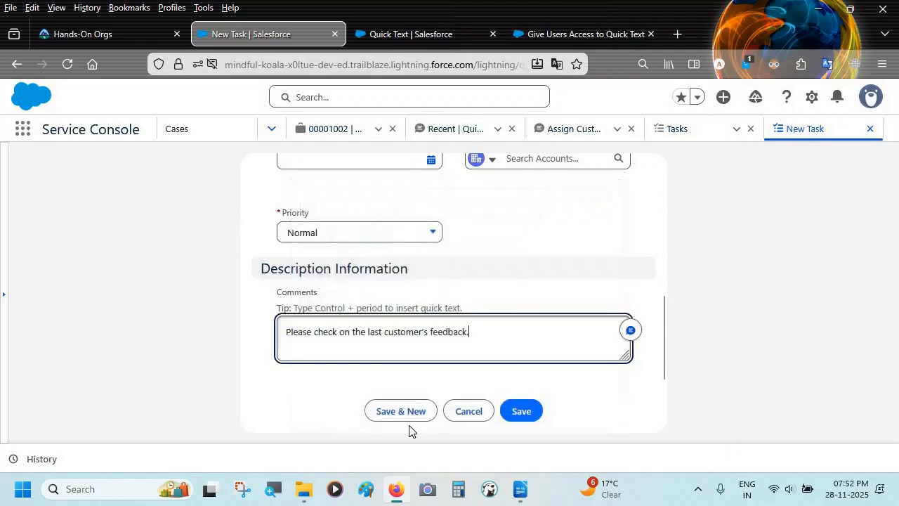
- Save the new task, dismiss the notification, and close the open task tabs
{"action": "left_click", "coordinate": [521, 409]}
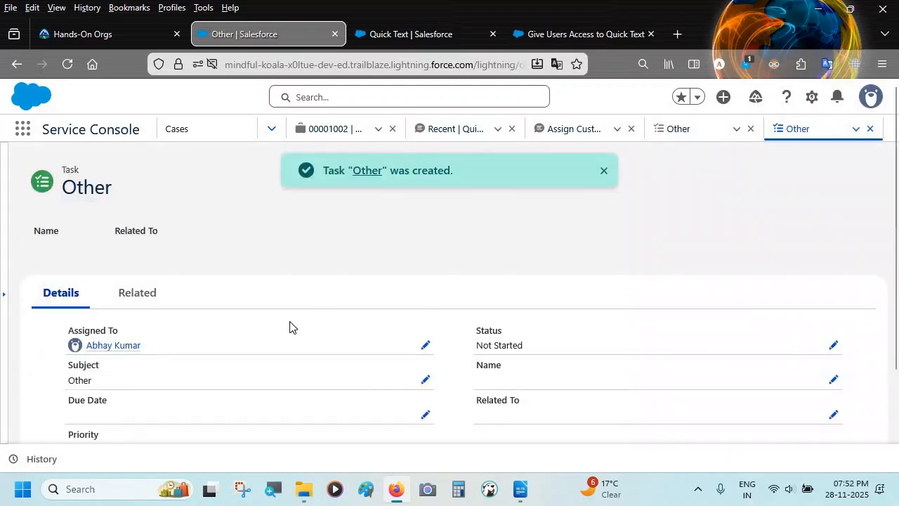
{"action": "scroll", "coordinate": [289, 326], "scroll_direction": "down", "scroll_amount": 2}
{"action": "scroll", "coordinate": [289, 327], "scroll_direction": "up", "scroll_amount": 2}
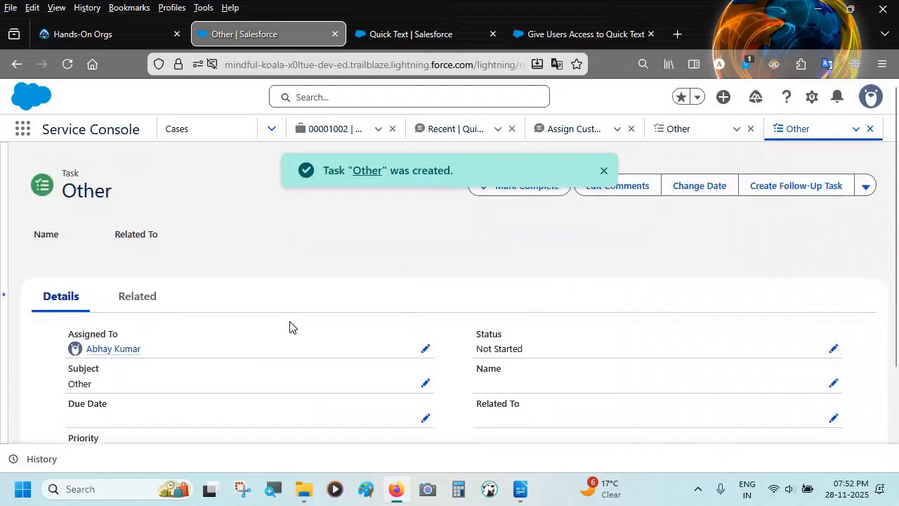
{"action": "left_click", "coordinate": [603, 173]}
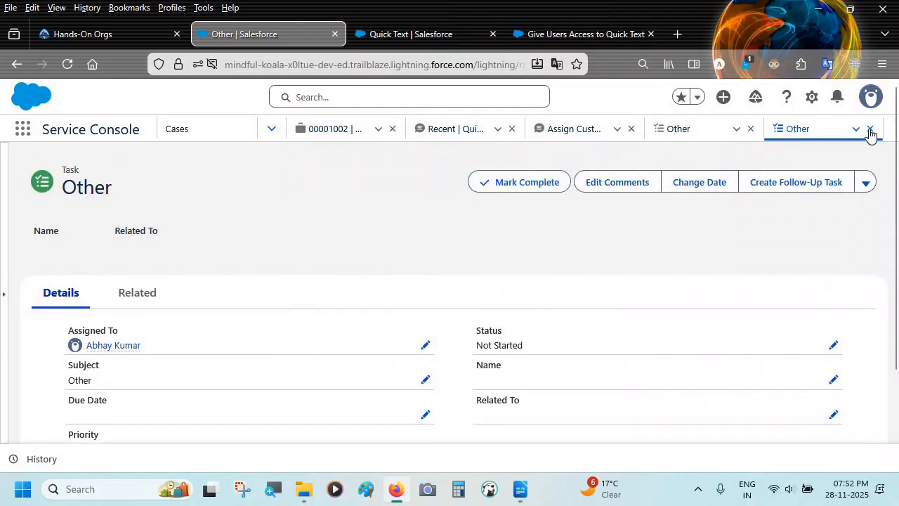
{"action": "left_click", "coordinate": [870, 133]}
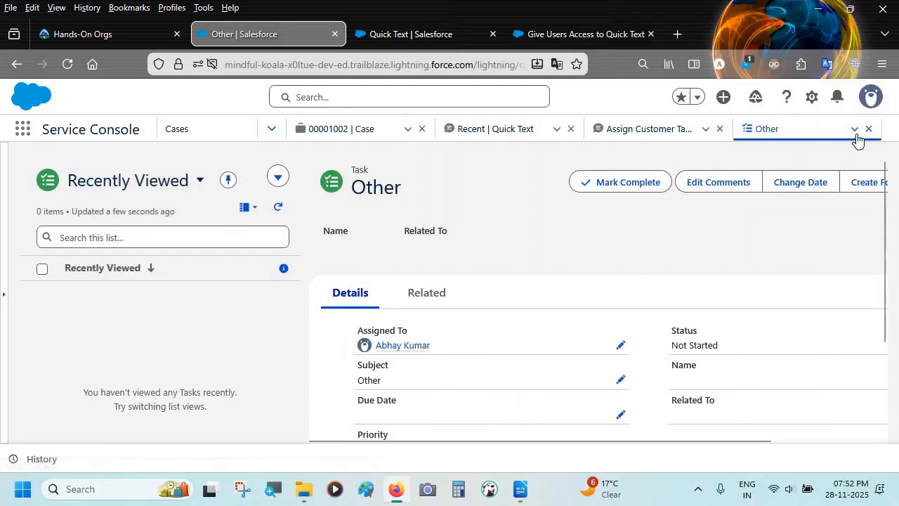
{"action": "left_click", "coordinate": [868, 134]}
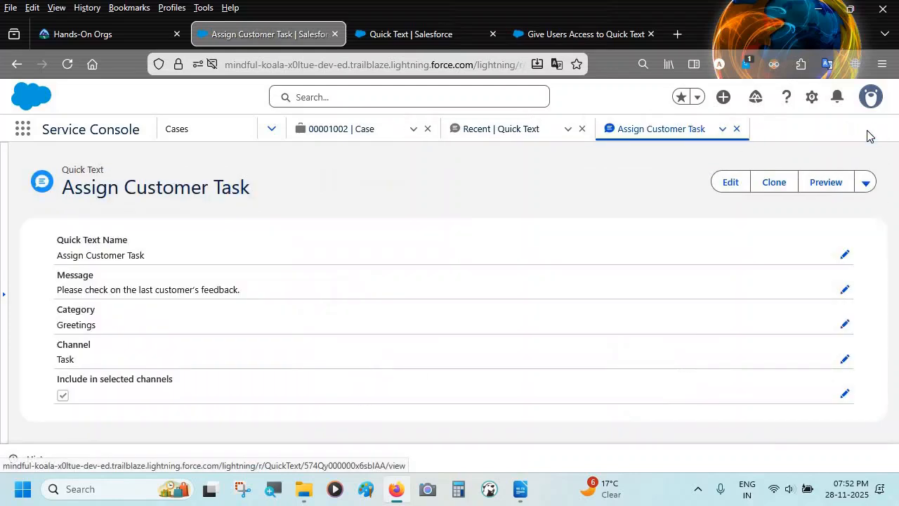
- Switch to PlanDoc2.docx in LibreOffice Writer and review the quick text scenario for service reps and managers
{"action": "left_click", "coordinate": [520, 488]}
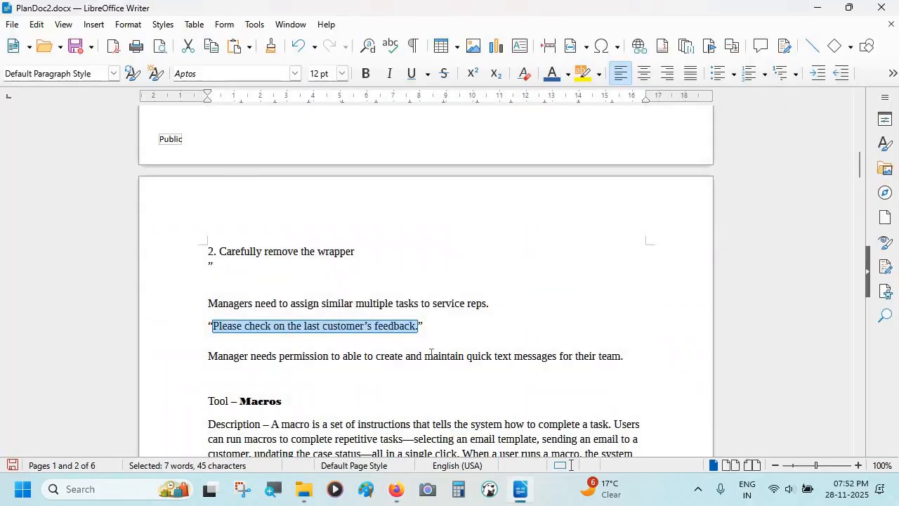
{"action": "scroll", "coordinate": [431, 353], "scroll_direction": "up", "scroll_amount": 3}
{"action": "scroll", "coordinate": [431, 353], "scroll_direction": "down", "scroll_amount": 1}
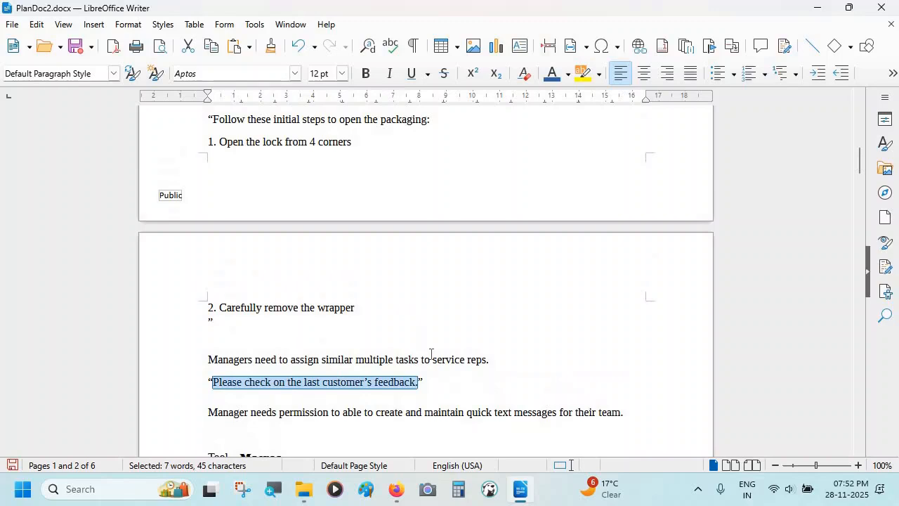
{"action": "scroll", "coordinate": [431, 353], "scroll_direction": "up", "scroll_amount": 1}
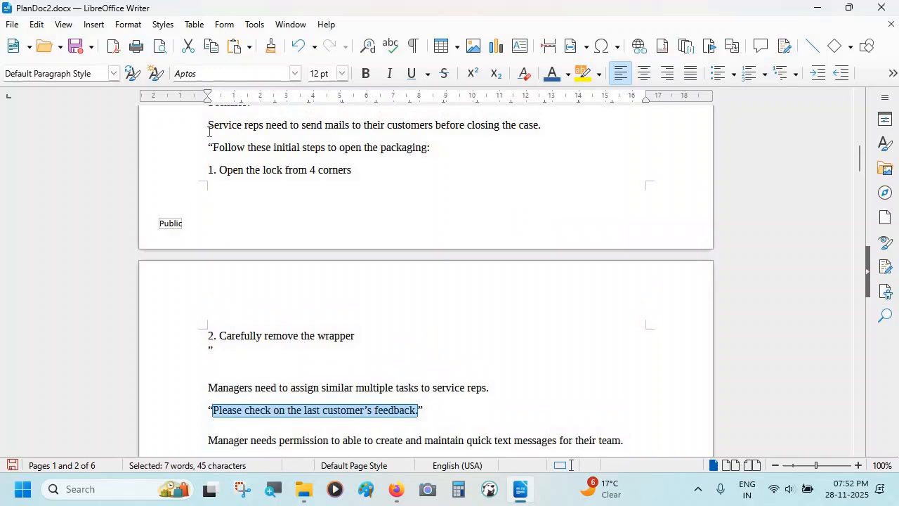
{"action": "left_click_drag", "start_coordinate": [208, 126], "coordinate": [325, 147]}
{"action": "left_click_drag", "start_coordinate": [381, 148], "coordinate": [453, 150]}
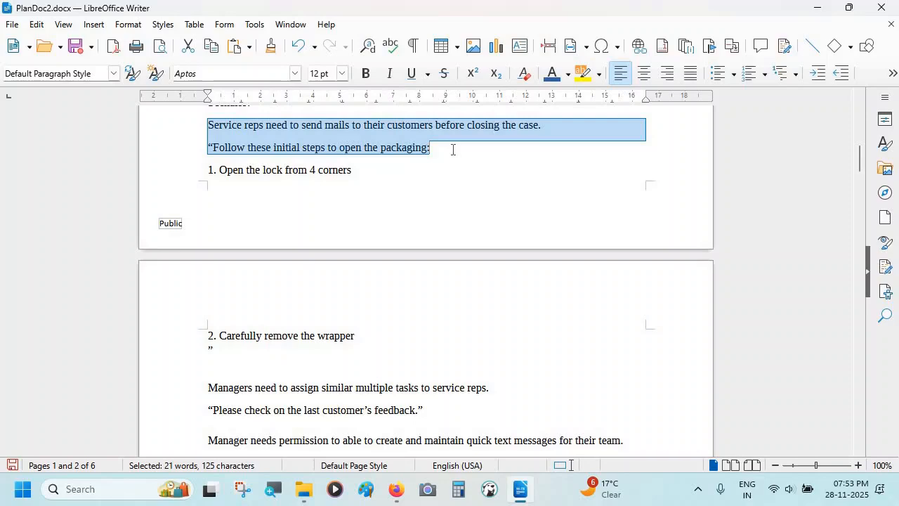
{"action": "left_click_drag", "start_coordinate": [214, 394], "coordinate": [167, 164]}
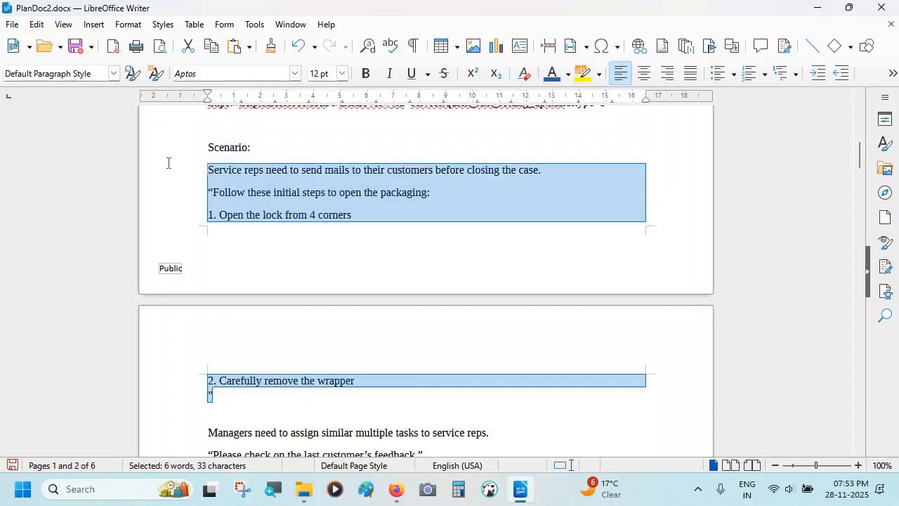
- Return to Salesforce in Firefox and show all folders in the Quick Text list
{"action": "key", "text": "alt+Tab"}
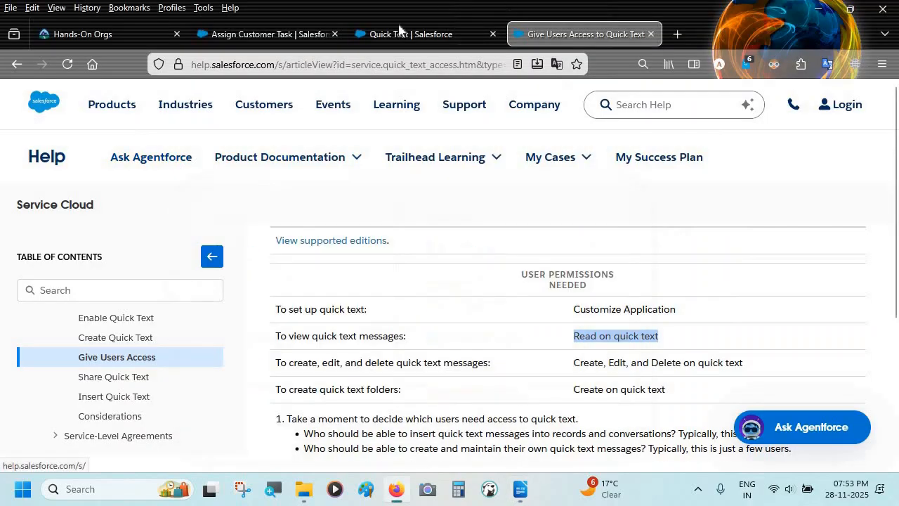
{"action": "left_click", "coordinate": [397, 31]}
{"action": "left_click", "coordinate": [271, 35]}
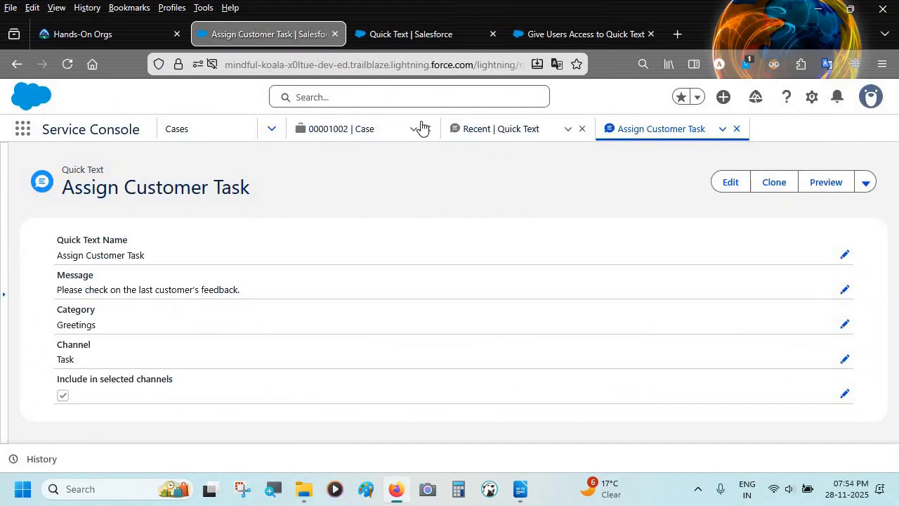
{"action": "left_click", "coordinate": [526, 134]}
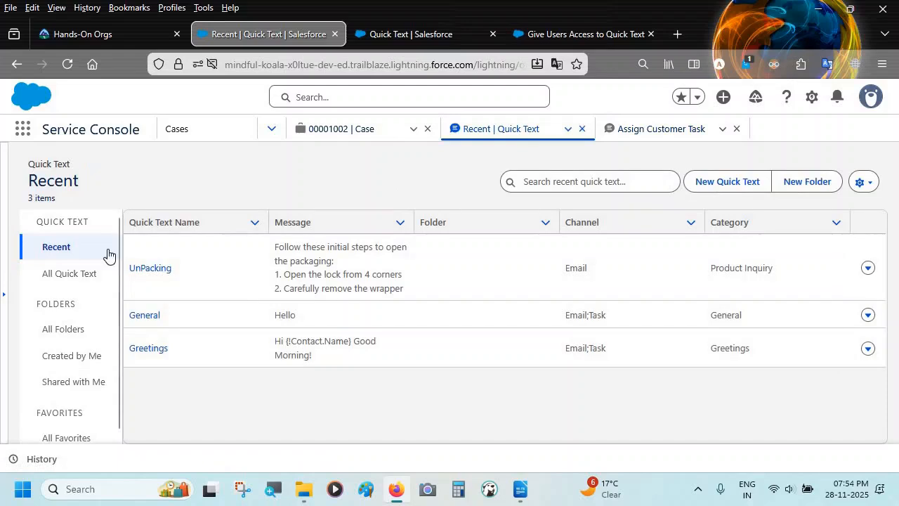
{"action": "left_click", "coordinate": [64, 329]}
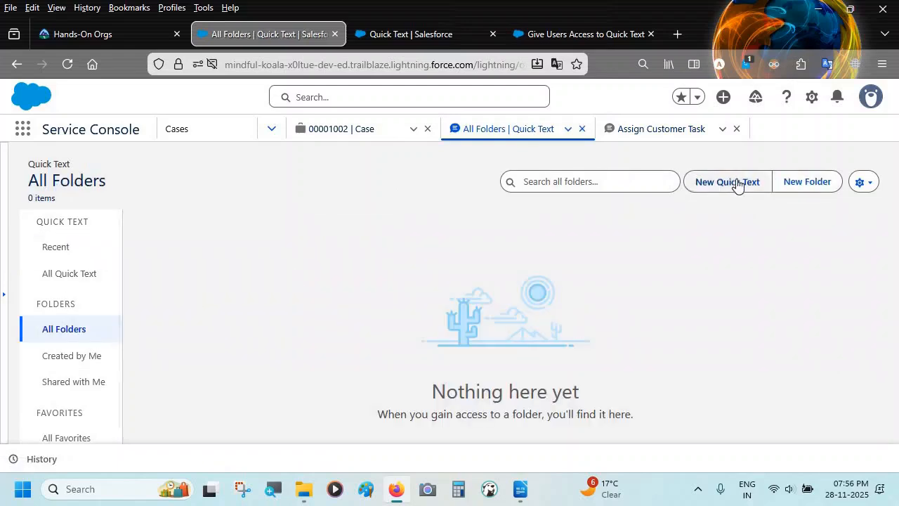
- Create a quick text folder labelled "For Service Reps" with the unique name ForServiceReps
{"action": "left_click", "coordinate": [809, 184]}
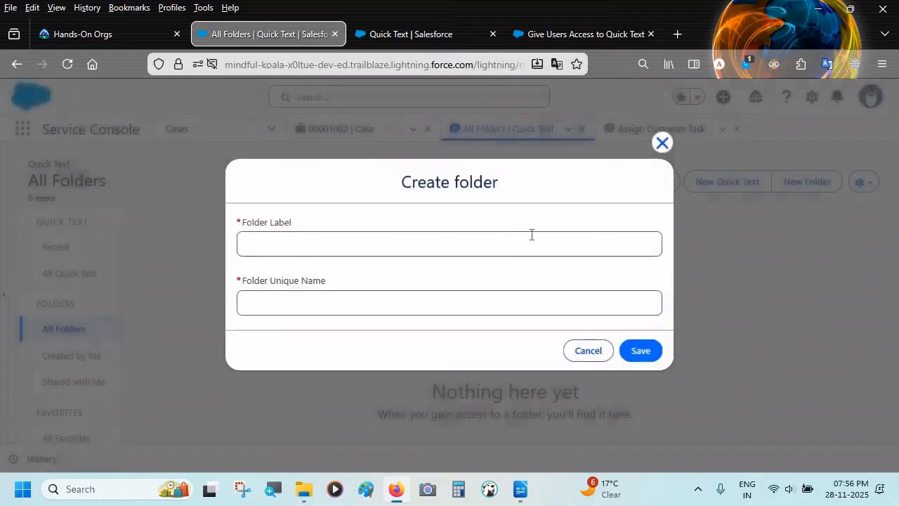
{"action": "left_click", "coordinate": [444, 232]}
{"action": "type", "text": "For "}
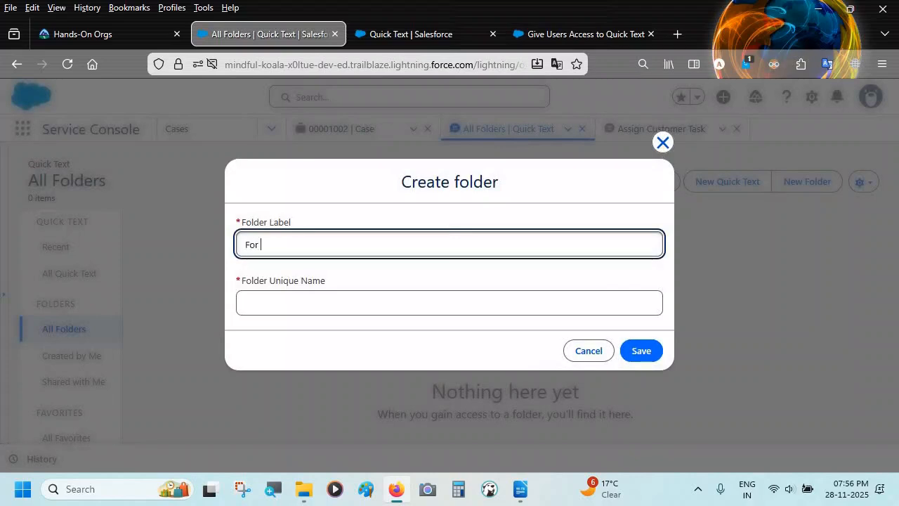
{"action": "type", "text": "Service Reps"}
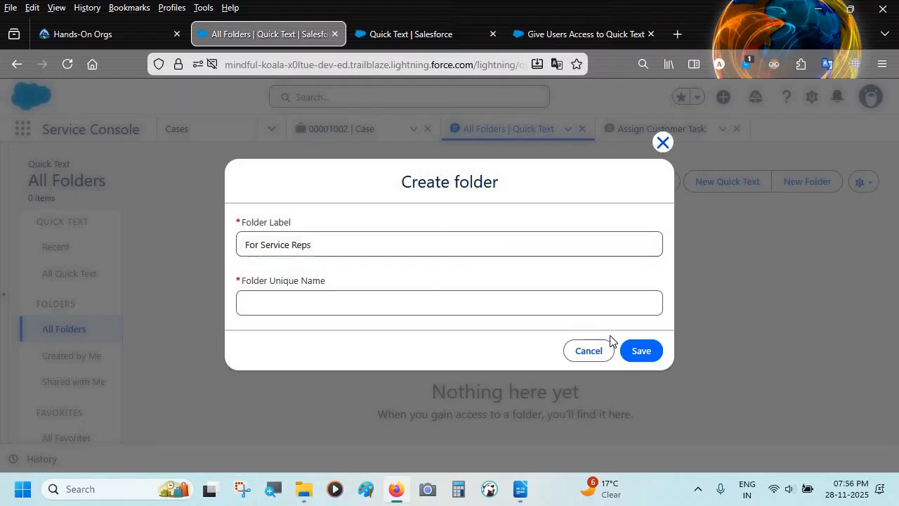
{"action": "left_click", "coordinate": [635, 349]}
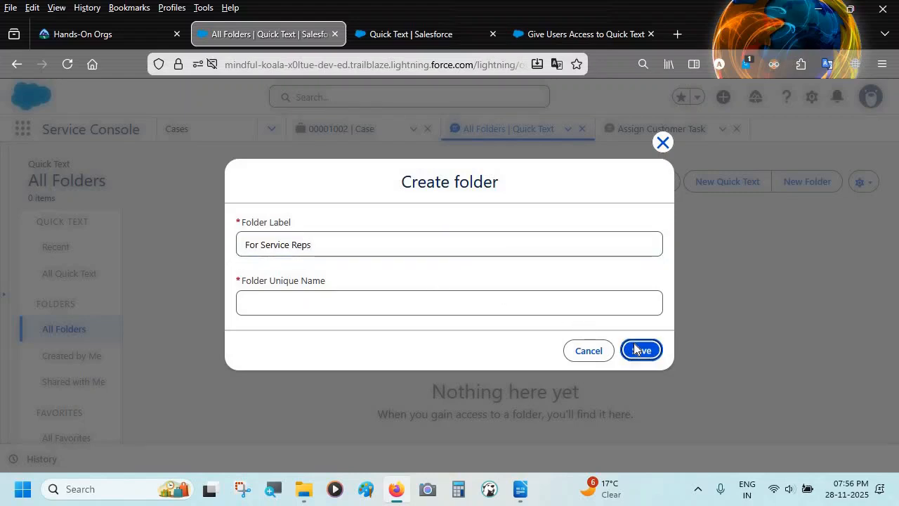
{"action": "left_click", "coordinate": [318, 235]}
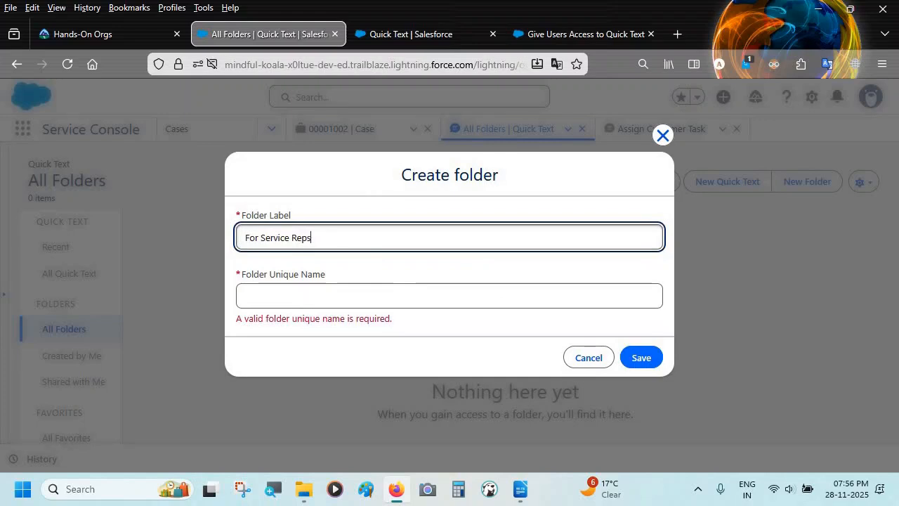
{"action": "left_click", "coordinate": [310, 262]}
{"action": "left_click", "coordinate": [321, 249]}
{"action": "key", "text": "ctrl+a"}
{"action": "left_click", "coordinate": [301, 291]}
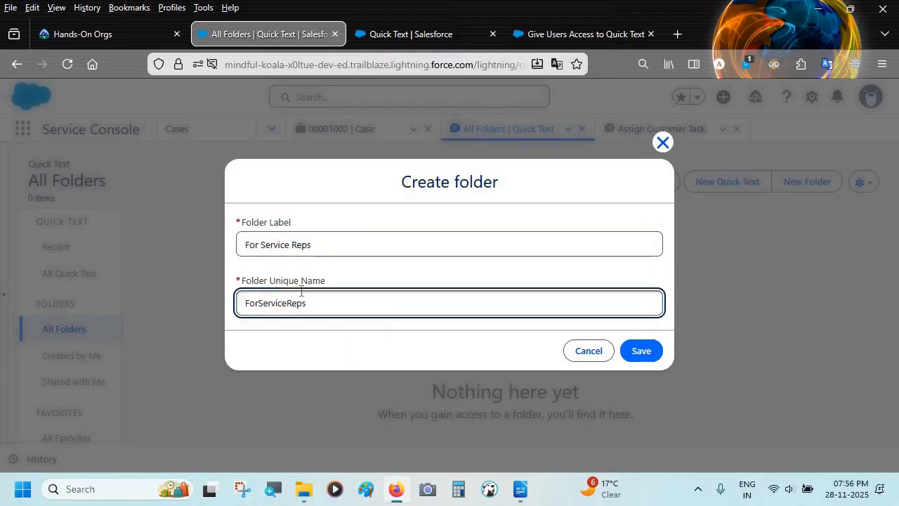
{"action": "left_click", "coordinate": [637, 348]}
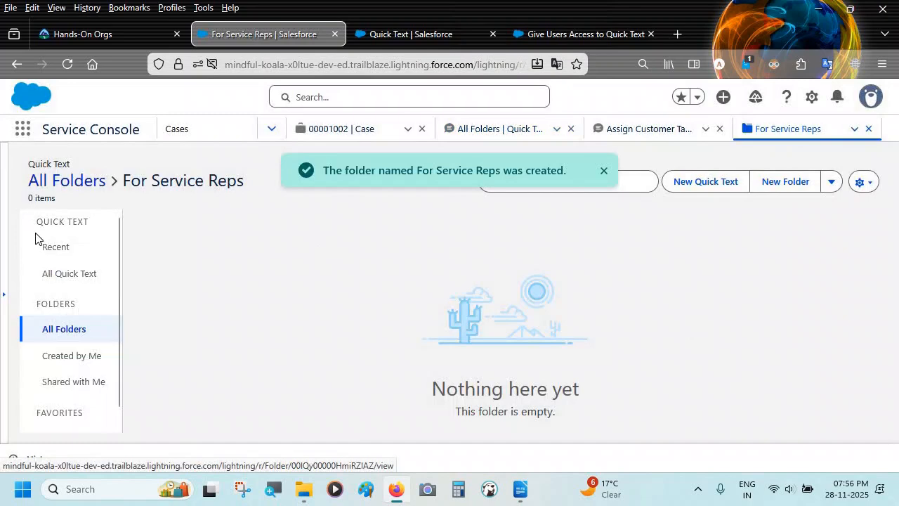
- Open the UnPacking record from the list of all quick texts and check its fields
{"action": "left_click", "coordinate": [77, 272]}
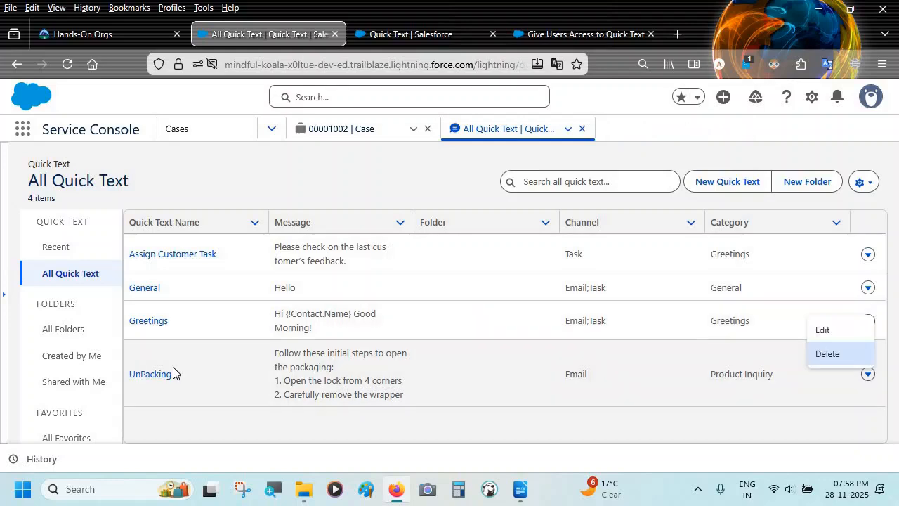
{"action": "left_click", "coordinate": [148, 378]}
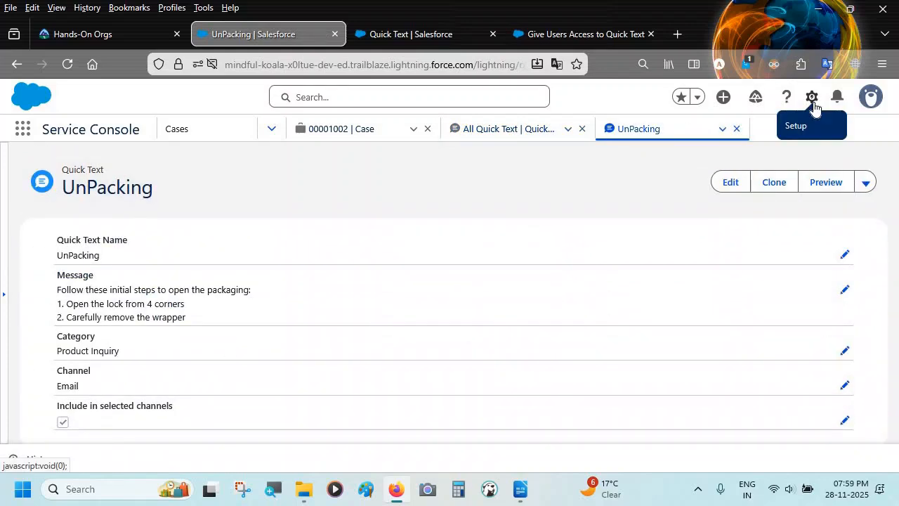
- Switch to the Quick Text object's setup page and open the Quick Text Layout for editing
{"action": "left_click", "coordinate": [813, 104]}
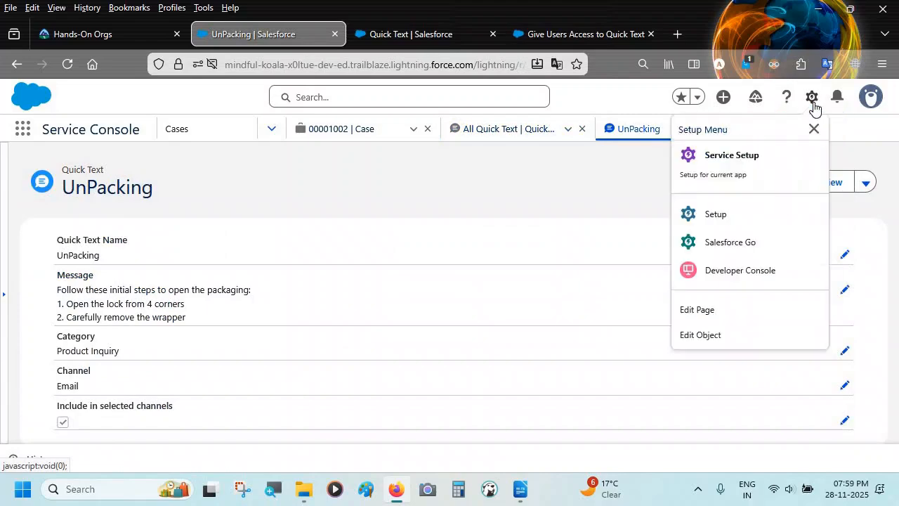
{"action": "left_click", "coordinate": [390, 39]}
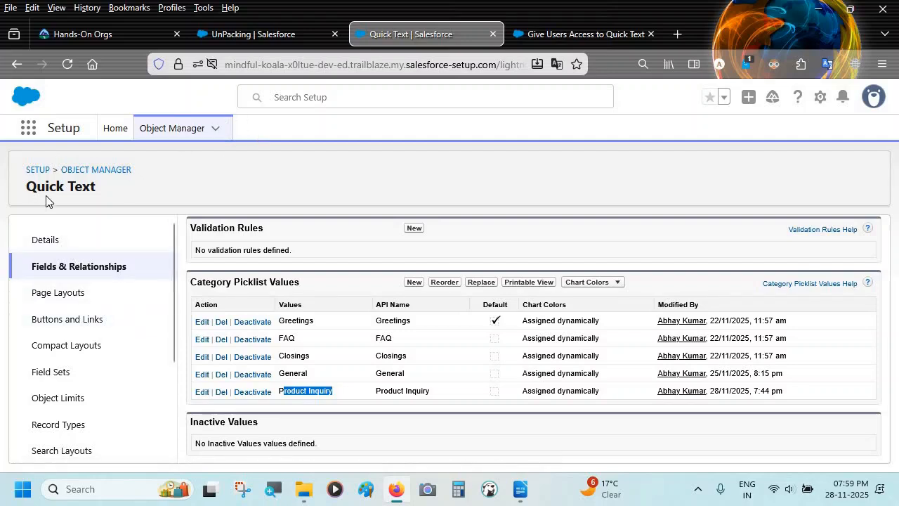
{"action": "left_click_drag", "start_coordinate": [24, 189], "coordinate": [124, 215]}
{"action": "left_click", "coordinate": [80, 215]}
{"action": "left_click", "coordinate": [63, 298]}
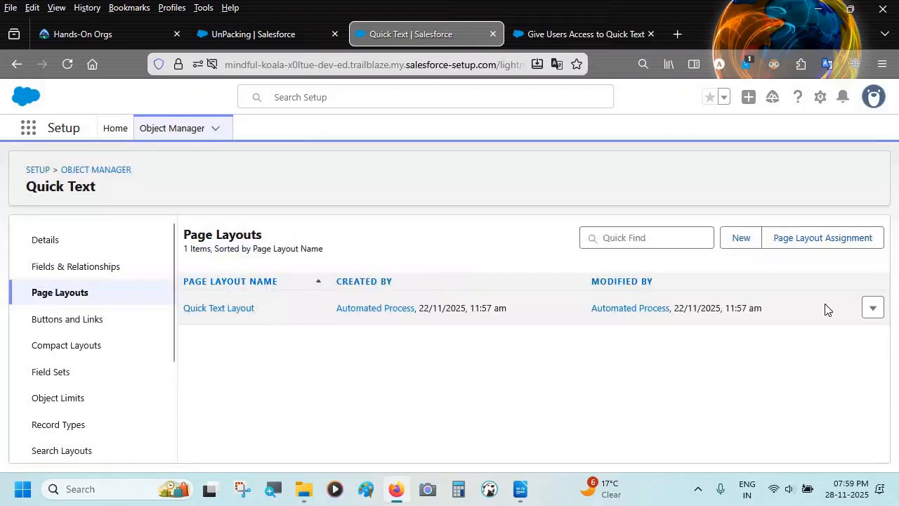
{"action": "left_click", "coordinate": [872, 307]}
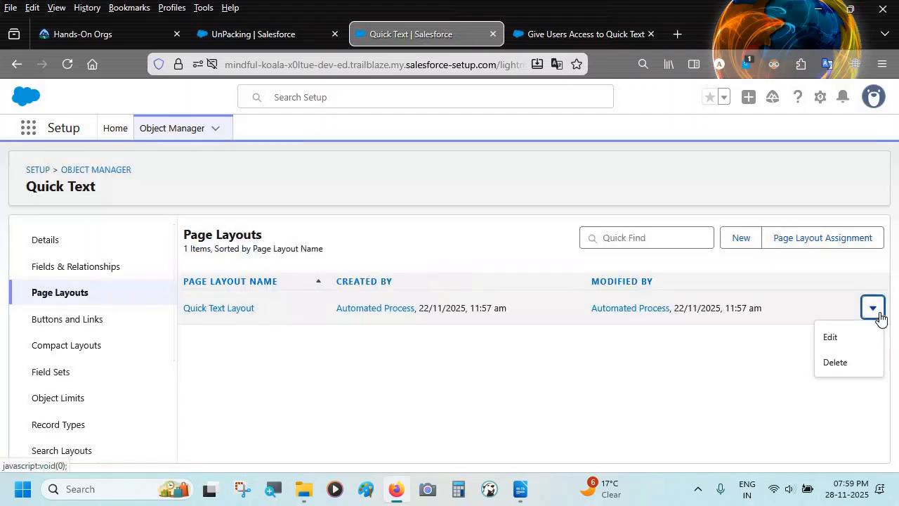
{"action": "left_click", "coordinate": [845, 341]}
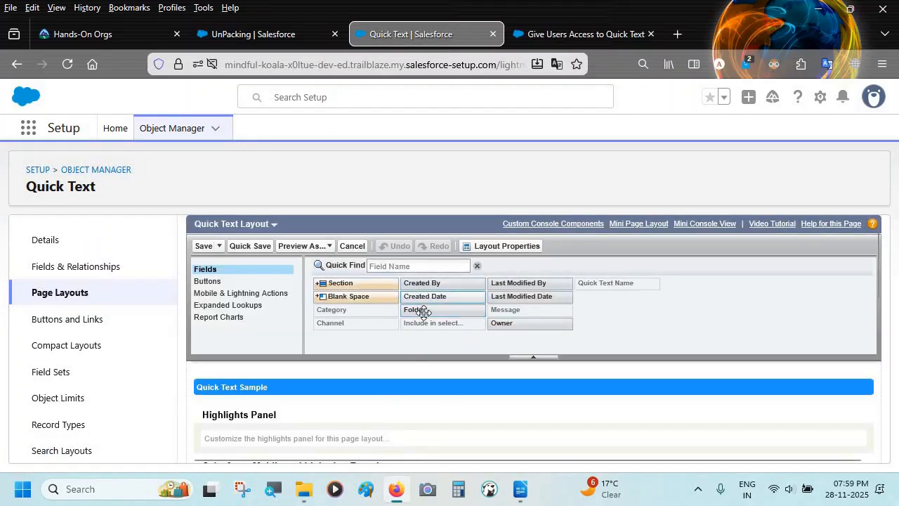
- Add the Folder field directly below Quick Text Name in the page layout and save the layout
{"action": "left_click_drag", "start_coordinate": [420, 317], "coordinate": [394, 464]}
{"action": "left_click_drag", "start_coordinate": [436, 289], "coordinate": [413, 337]}
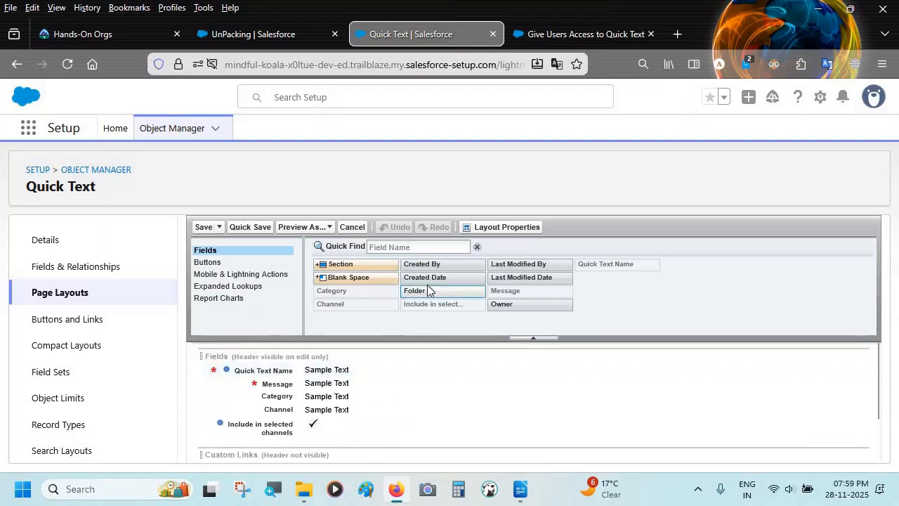
{"action": "left_click_drag", "start_coordinate": [421, 291], "coordinate": [538, 375]}
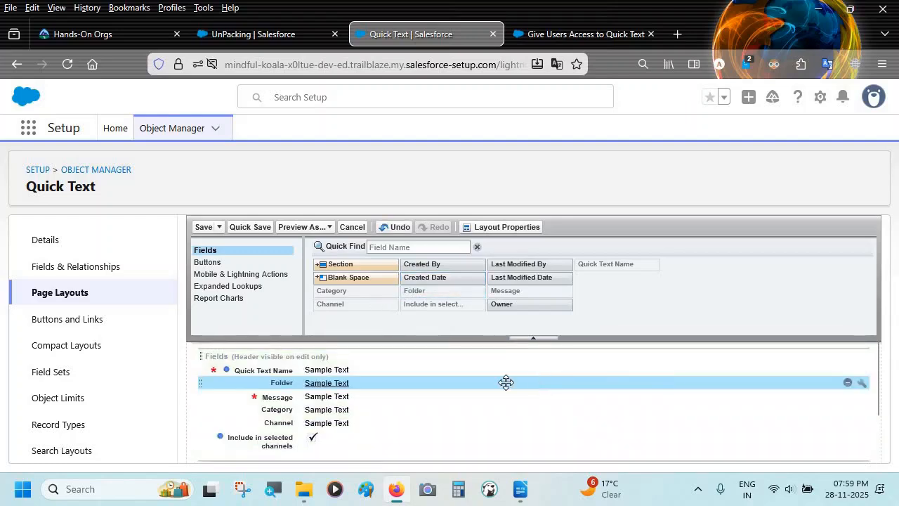
{"action": "left_click", "coordinate": [204, 227]}
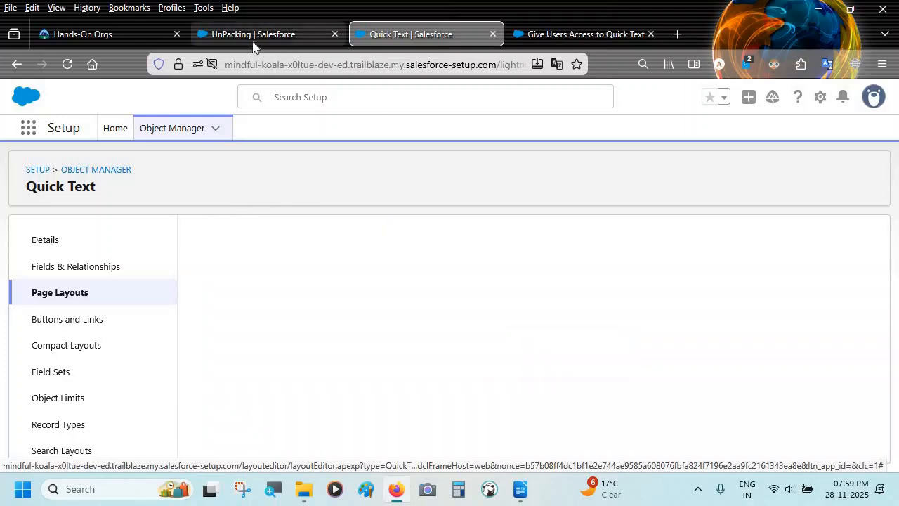
{"action": "left_click", "coordinate": [254, 35]}
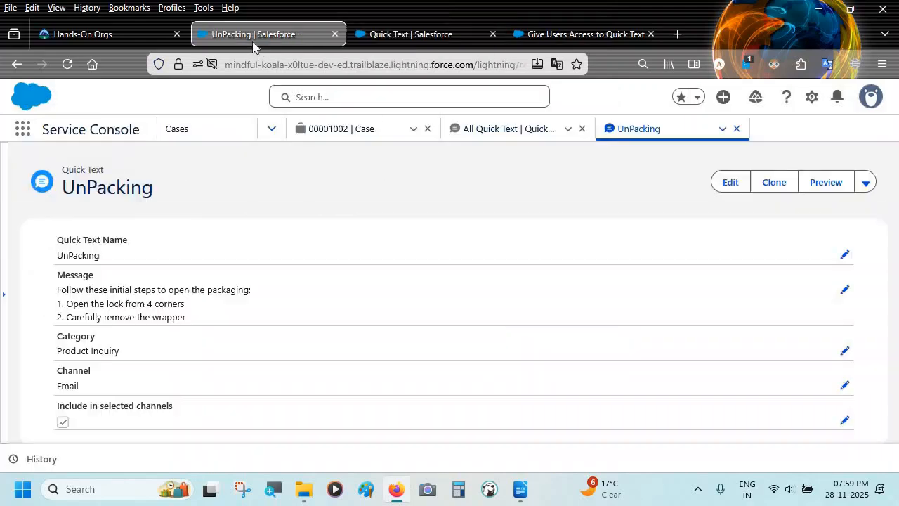
{"action": "left_click", "coordinate": [386, 35]}
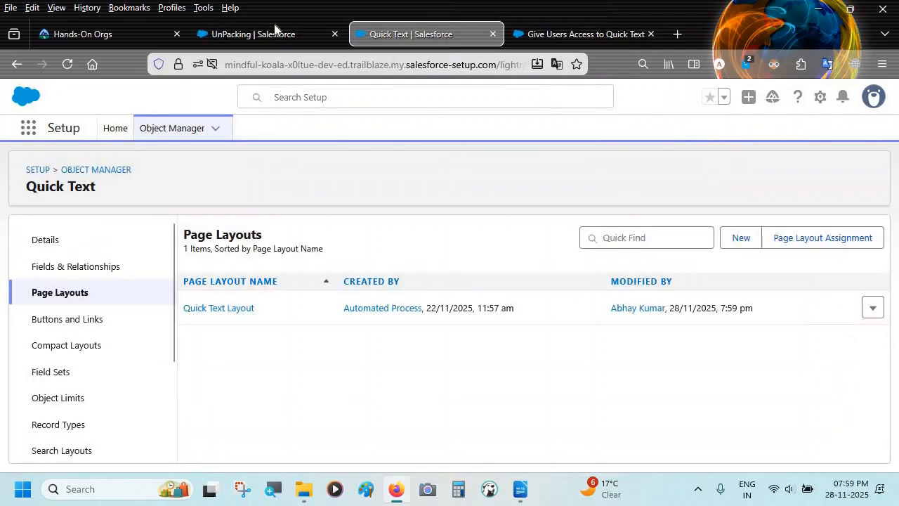
- Assign the UnPacking quick text to the For Service Reps folder and save the record
{"action": "left_click", "coordinate": [275, 32]}
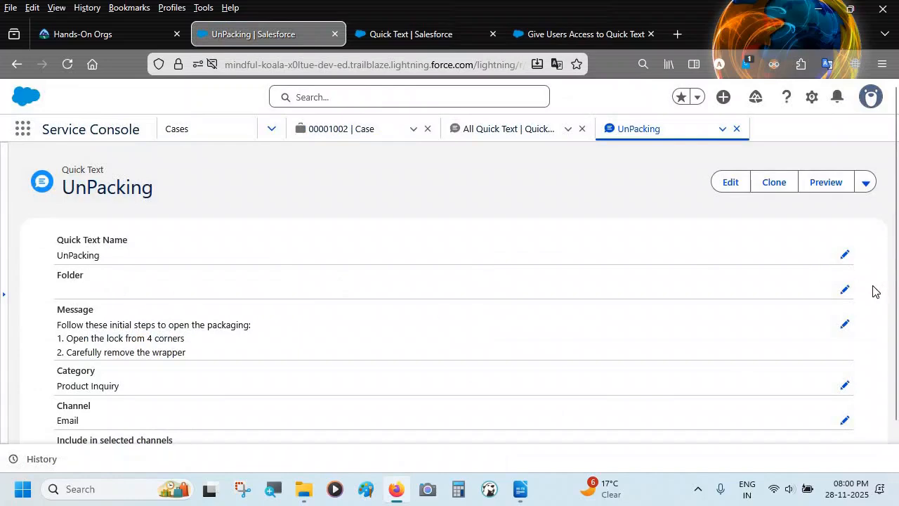
{"action": "left_click", "coordinate": [845, 290]}
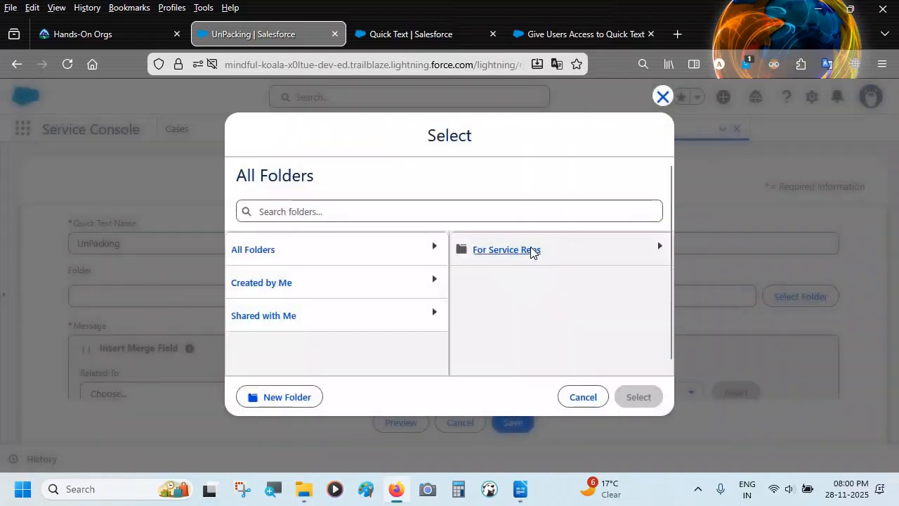
{"action": "left_click", "coordinate": [531, 252]}
{"action": "left_click", "coordinate": [613, 403]}
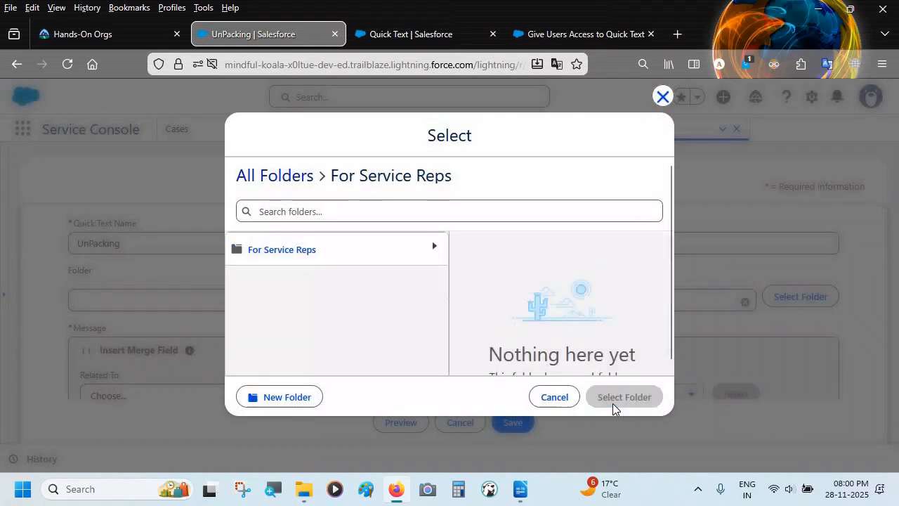
{"action": "left_click", "coordinate": [517, 425]}
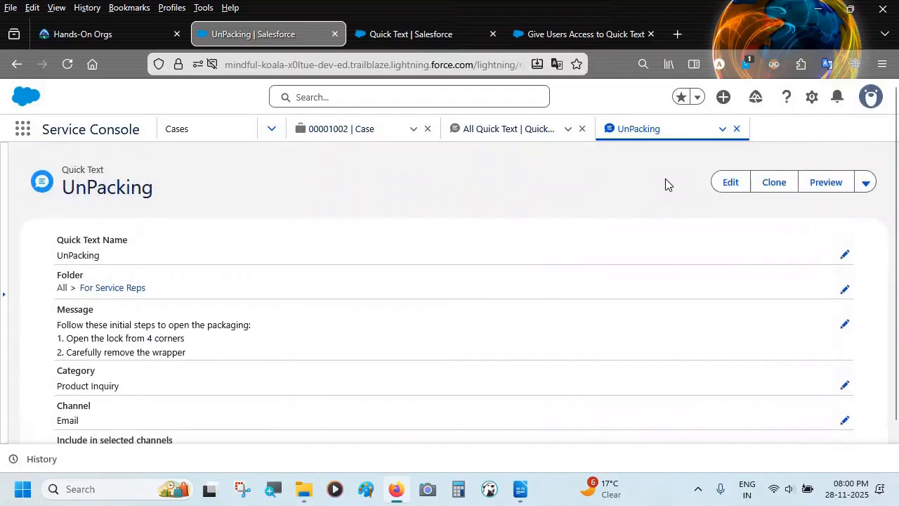
- Close the UnPacking record and open the sharing settings of the For Service Reps folder from the list of all folders
{"action": "left_click", "coordinate": [736, 129]}
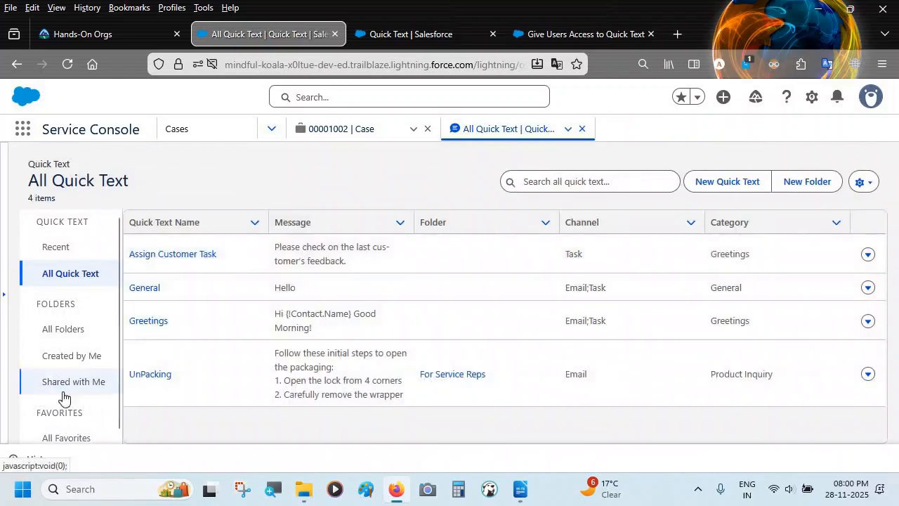
{"action": "left_click", "coordinate": [67, 329]}
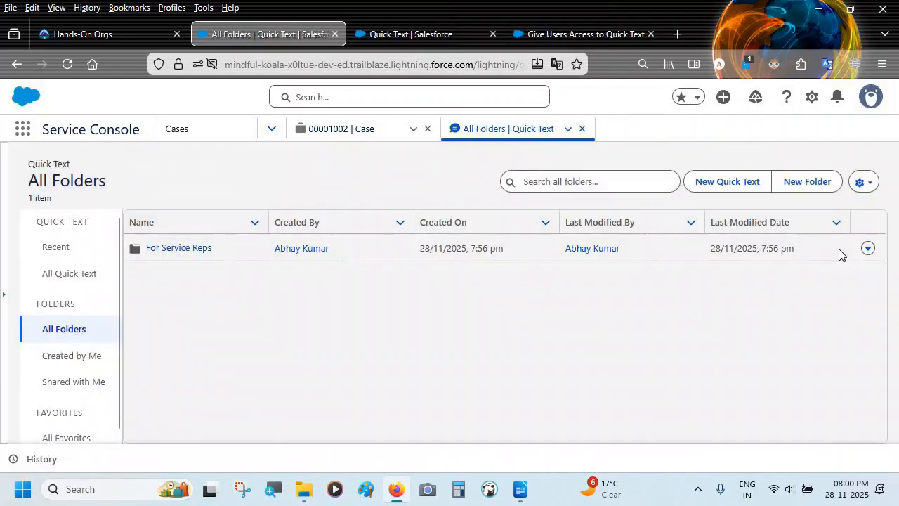
{"action": "left_click", "coordinate": [867, 250]}
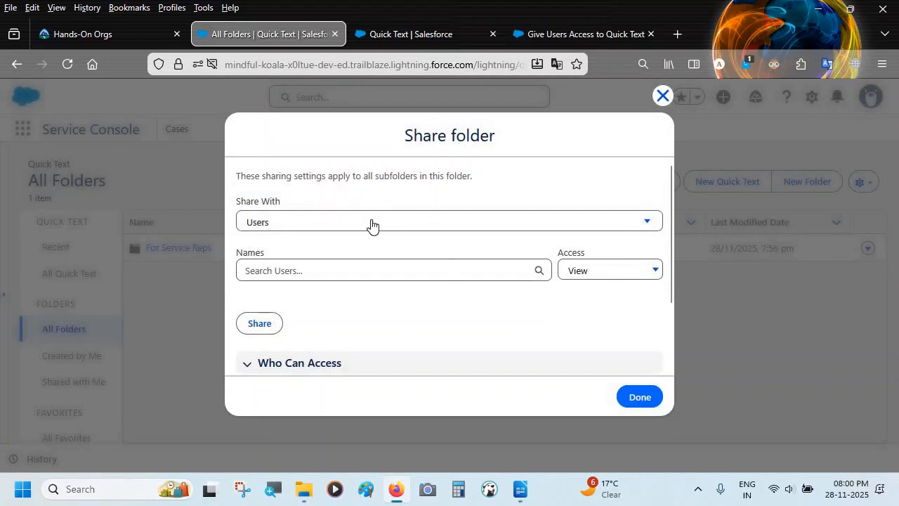
- Set the folder to be shared with Users and choose Integration User as the recipient
{"action": "left_click", "coordinate": [369, 224]}
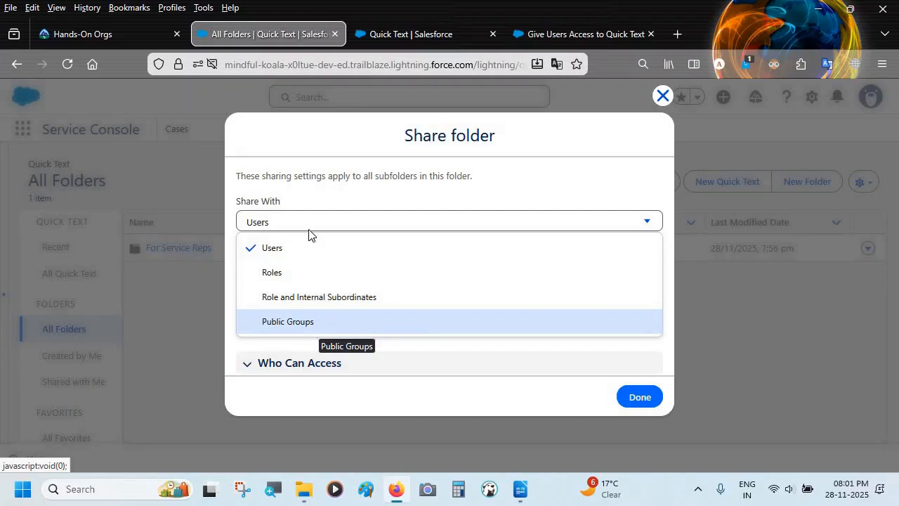
{"action": "left_click", "coordinate": [318, 250]}
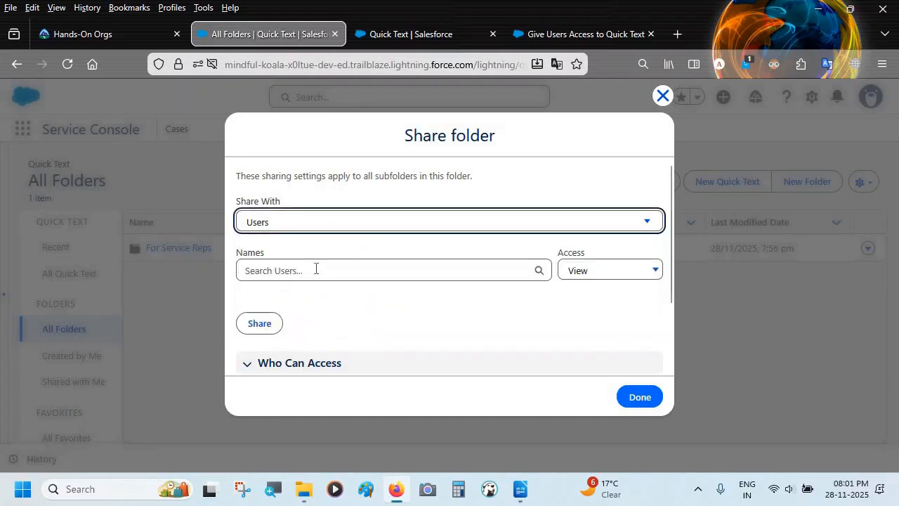
{"action": "left_click", "coordinate": [315, 269]}
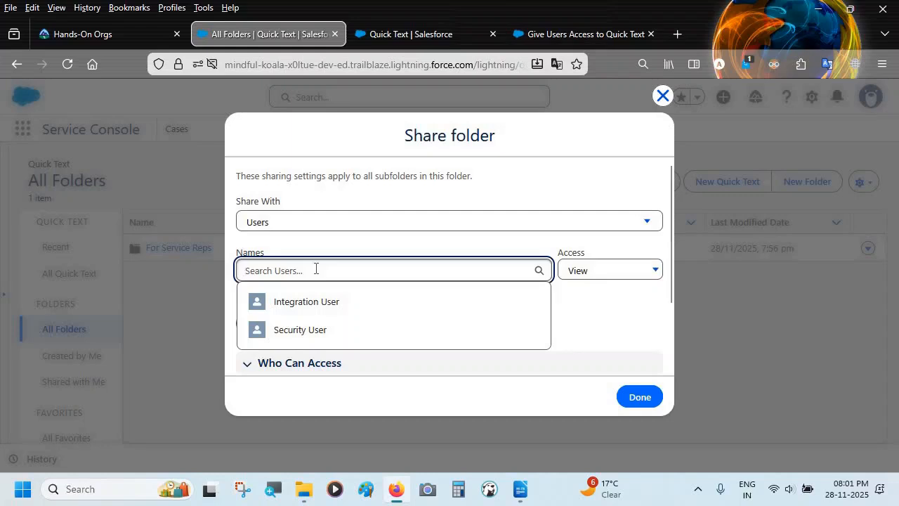
{"action": "left_click", "coordinate": [320, 314]}
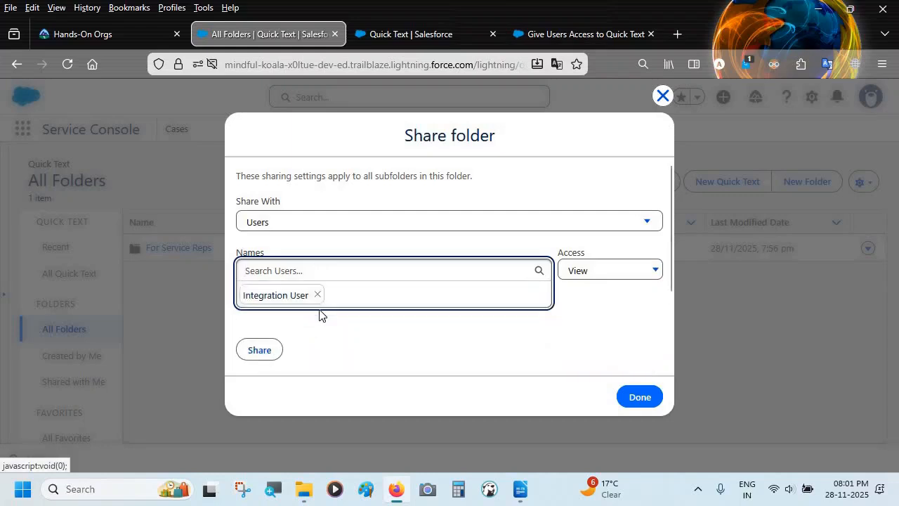
{"action": "scroll", "coordinate": [370, 337], "scroll_direction": "down", "scroll_amount": 2}
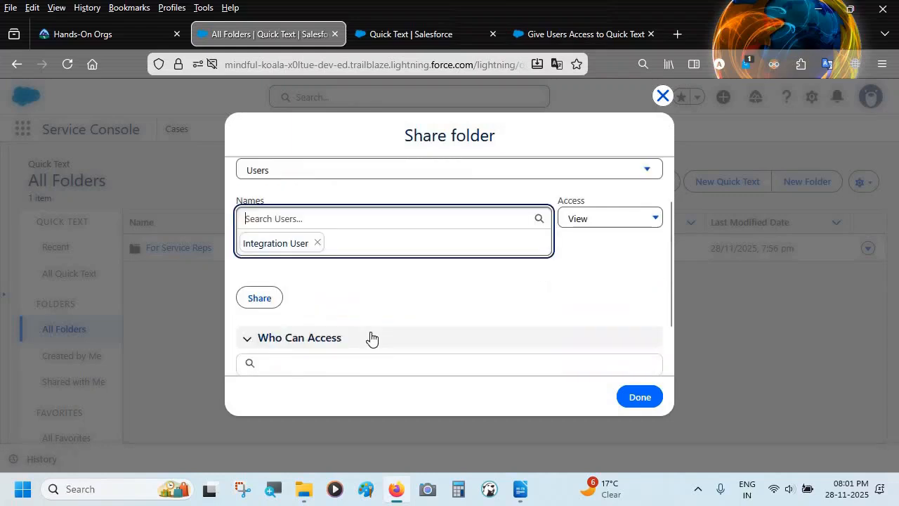
- Share the folder with View access, check who can access it, and finish the sharing
{"action": "left_click", "coordinate": [596, 218]}
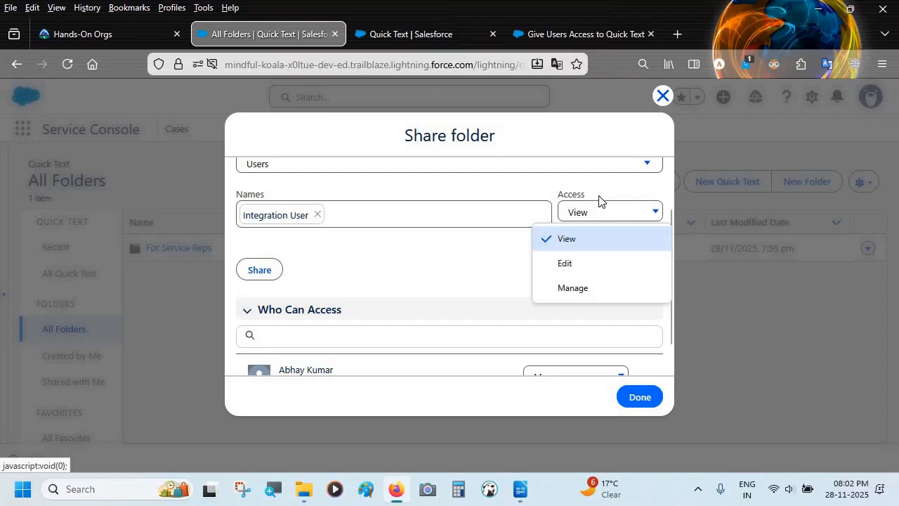
{"action": "left_click", "coordinate": [575, 191]}
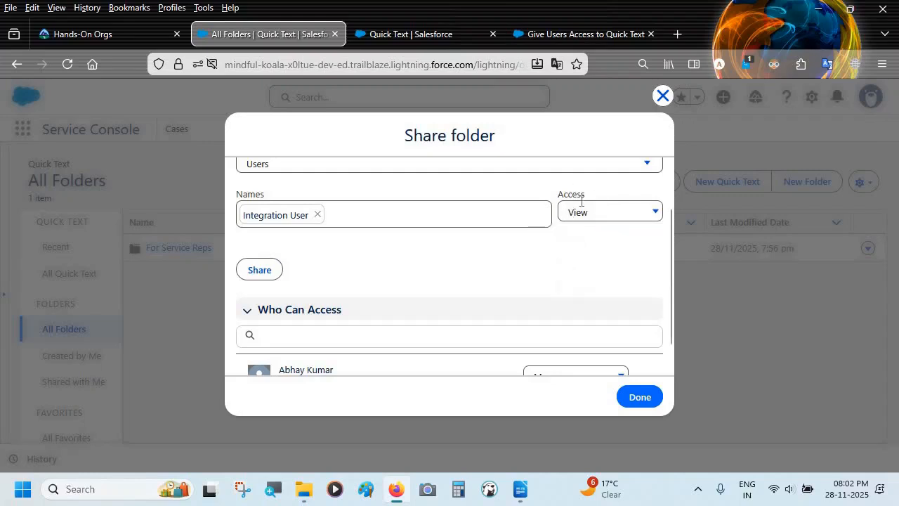
{"action": "left_click", "coordinate": [579, 214]}
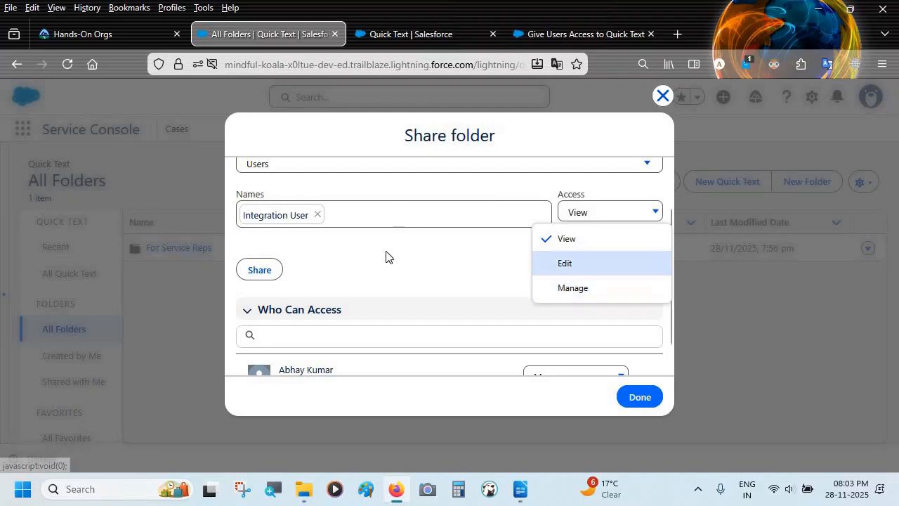
{"action": "scroll", "coordinate": [385, 256], "scroll_direction": "down", "scroll_amount": 1}
{"action": "scroll", "coordinate": [385, 256], "scroll_direction": "up", "scroll_amount": 2}
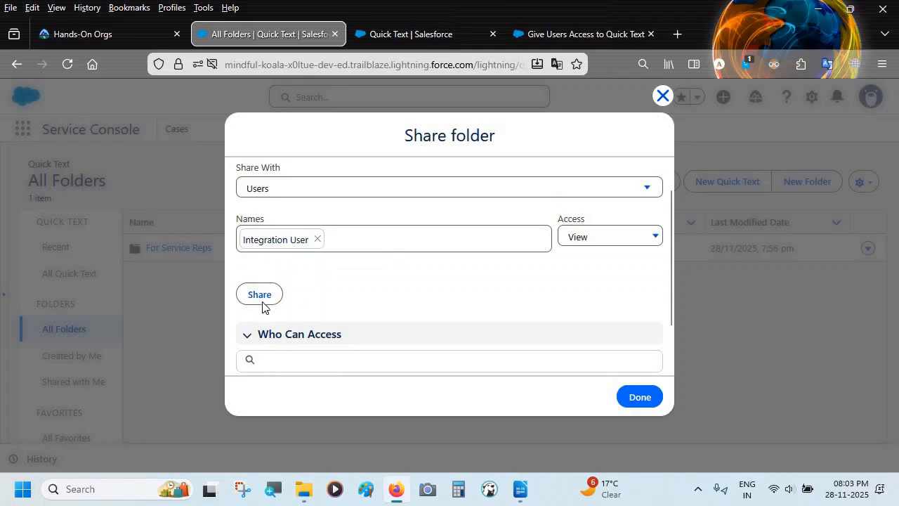
{"action": "left_click", "coordinate": [261, 293]}
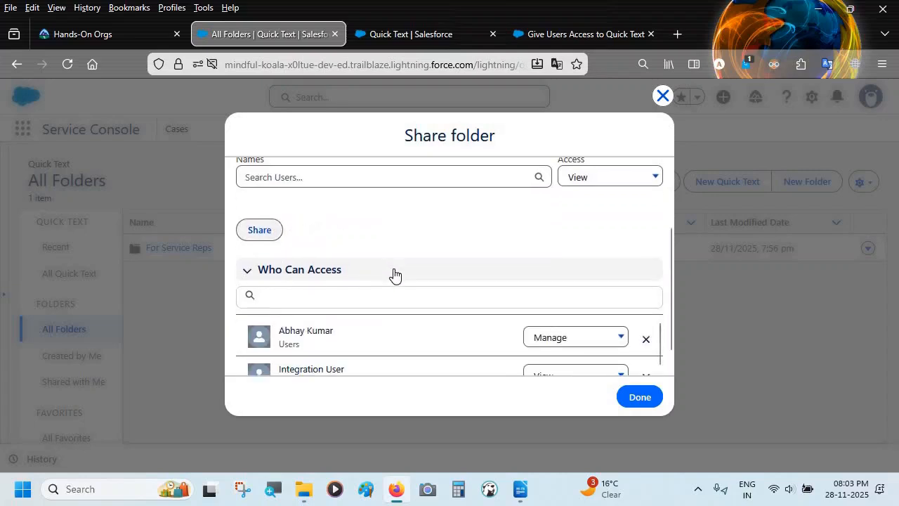
{"action": "scroll", "coordinate": [473, 323], "scroll_direction": "down", "scroll_amount": 2}
{"action": "scroll", "coordinate": [473, 323], "scroll_direction": "up", "scroll_amount": 1}
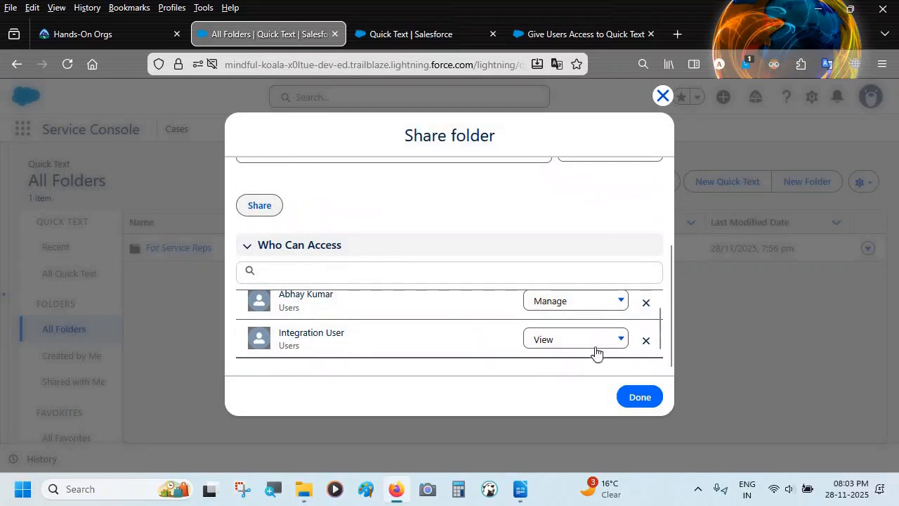
{"action": "scroll", "coordinate": [601, 350], "scroll_direction": "up", "scroll_amount": 1}
{"action": "scroll", "coordinate": [602, 351], "scroll_direction": "down", "scroll_amount": 1}
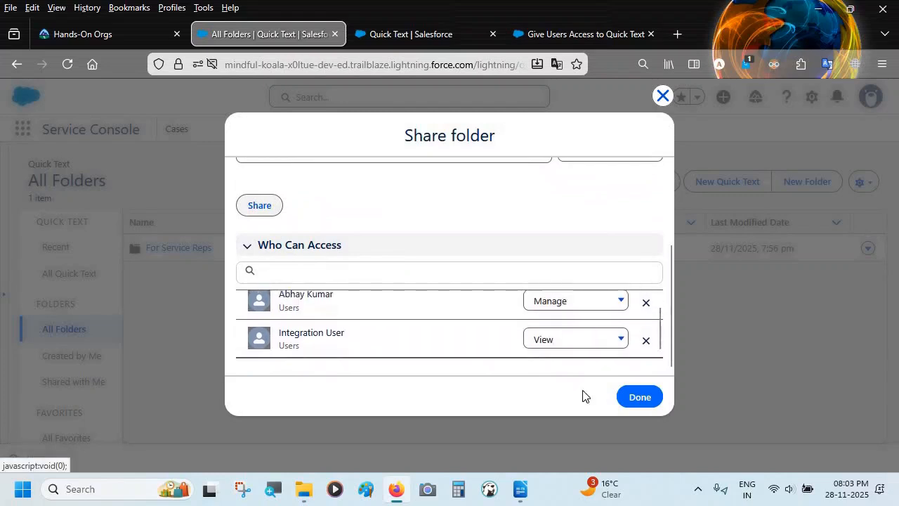
{"action": "left_click", "coordinate": [636, 396]}
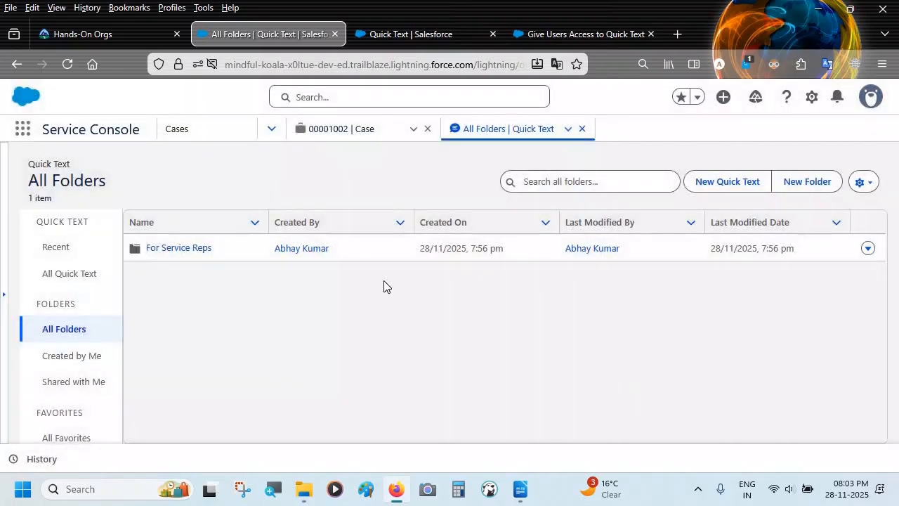
- Switch to PlanDoc2.docx in LibreOffice Writer and review the managers' task and quick text permission requirements
{"action": "left_click", "coordinate": [523, 495]}
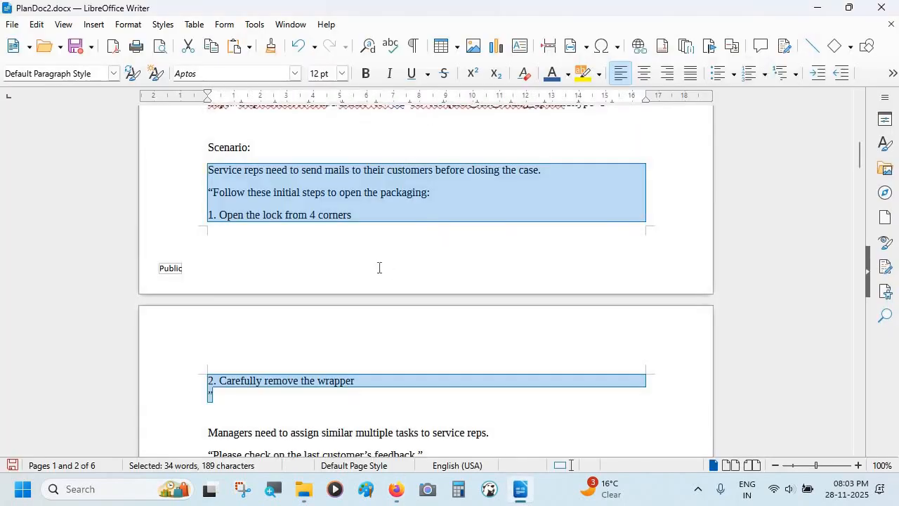
{"action": "scroll", "coordinate": [379, 268], "scroll_direction": "down", "scroll_amount": 3}
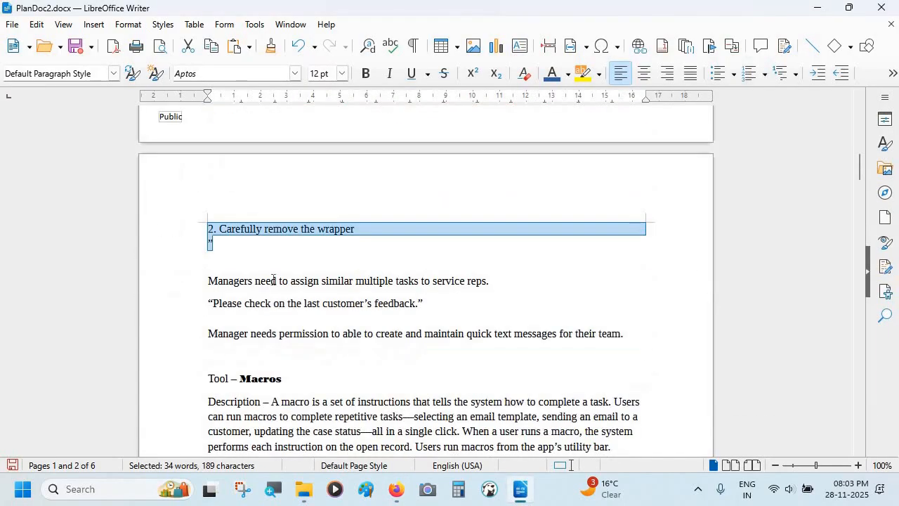
{"action": "left_click_drag", "start_coordinate": [206, 279], "coordinate": [556, 340]}
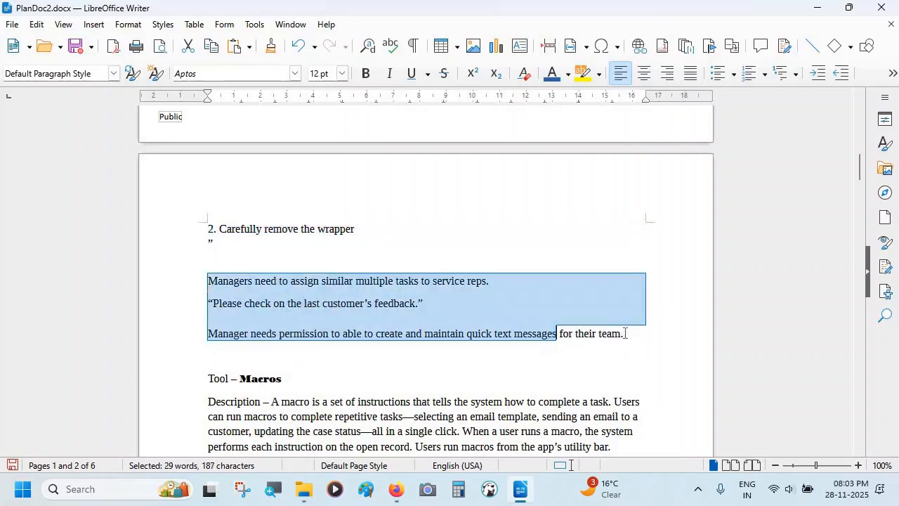
{"action": "left_click_drag", "start_coordinate": [624, 333], "coordinate": [625, 334]}
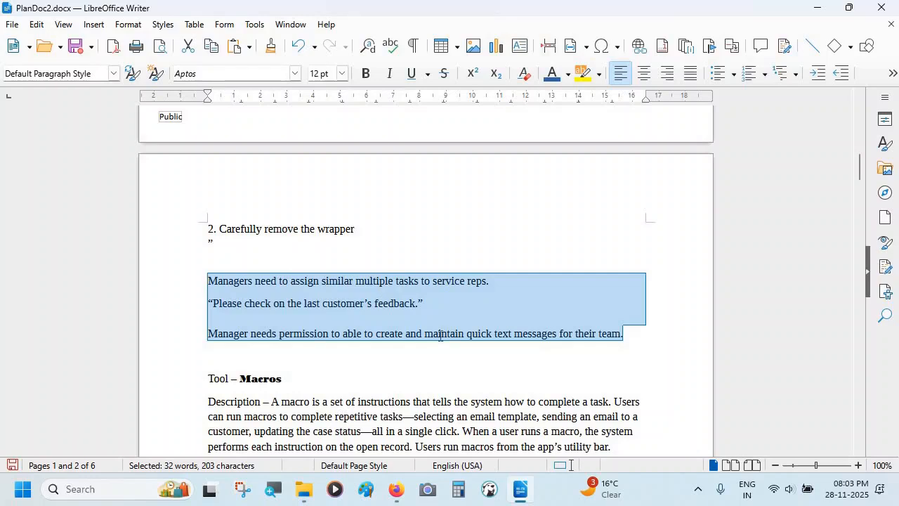
{"action": "left_click", "coordinate": [329, 332]}
{"action": "left_click_drag", "start_coordinate": [377, 332], "coordinate": [621, 333]}
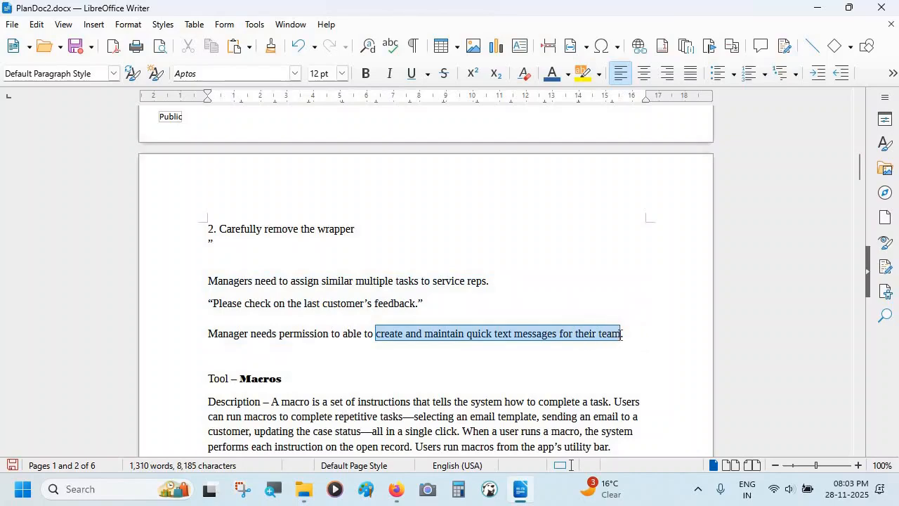
- Switch back to Salesforce in the browser and open the Permission Sets page in Setup
{"action": "key", "text": "alt+Tab"}
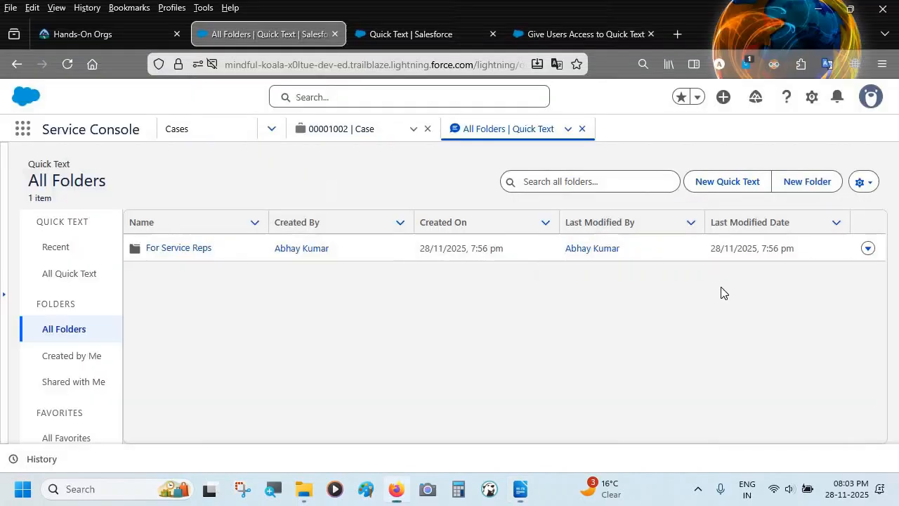
{"action": "left_click", "coordinate": [814, 98]}
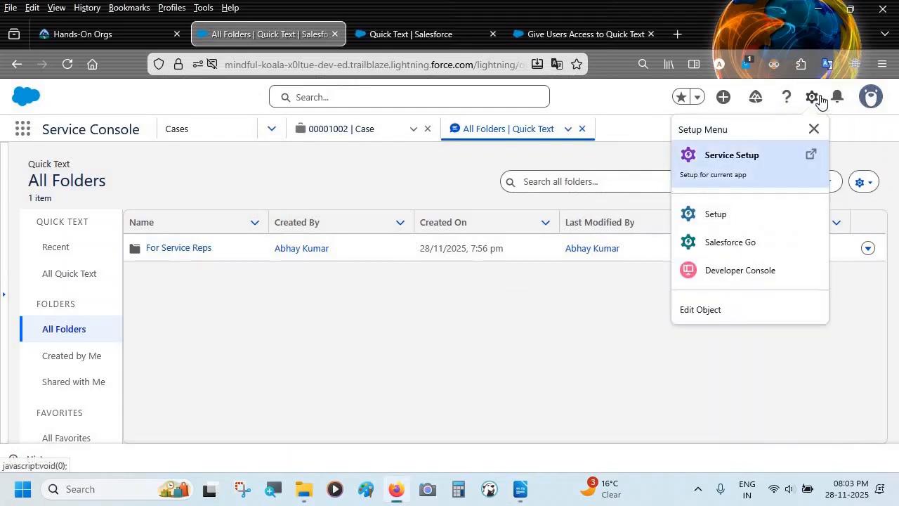
{"action": "left_click", "coordinate": [415, 34]}
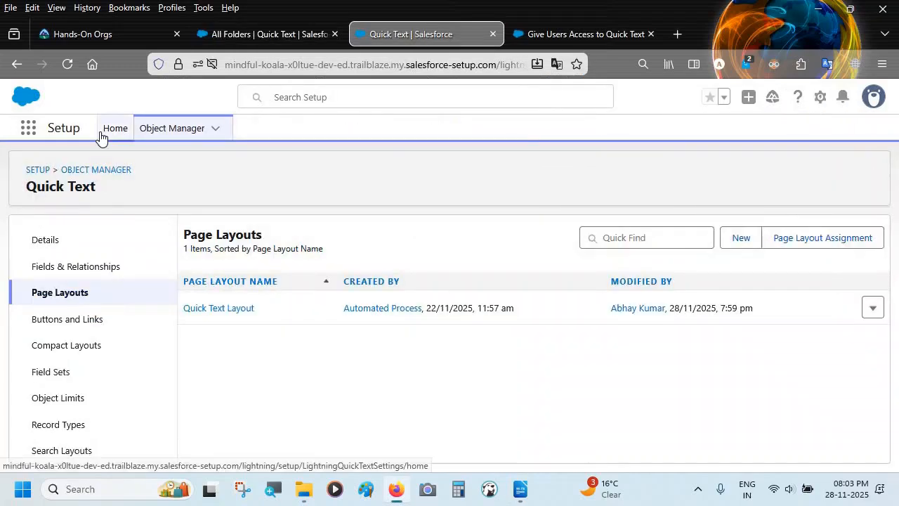
{"action": "left_click", "coordinate": [105, 130]}
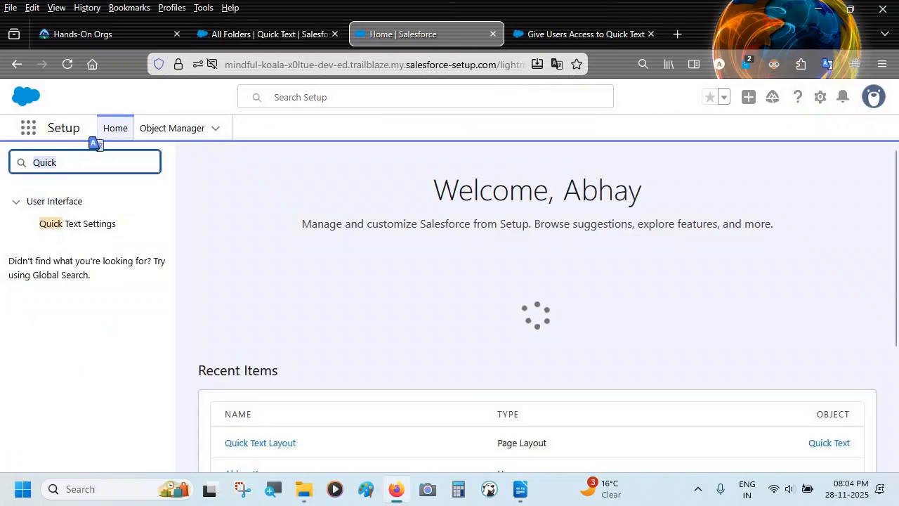
{"action": "key", "text": "BackSpace"}
{"action": "type", "text": "Perm"}
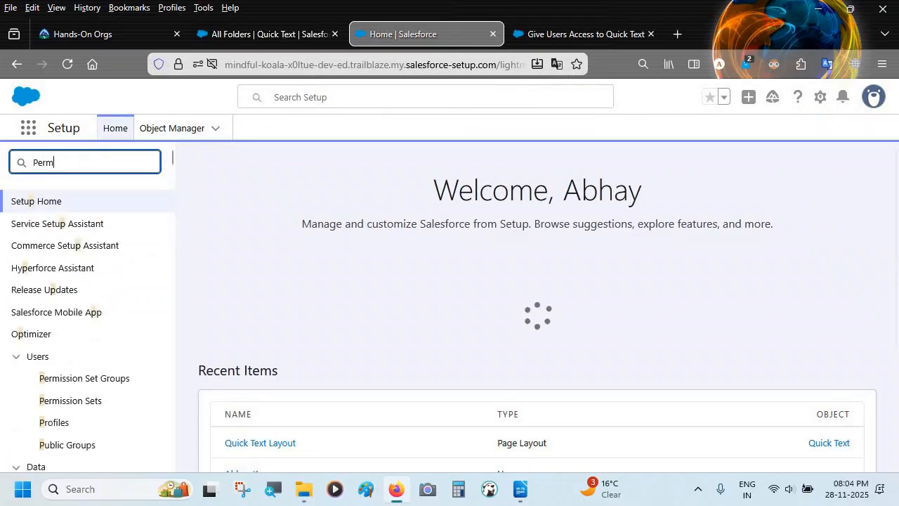
{"action": "type", "text": "issi"}
{"action": "left_click", "coordinate": [86, 249]}
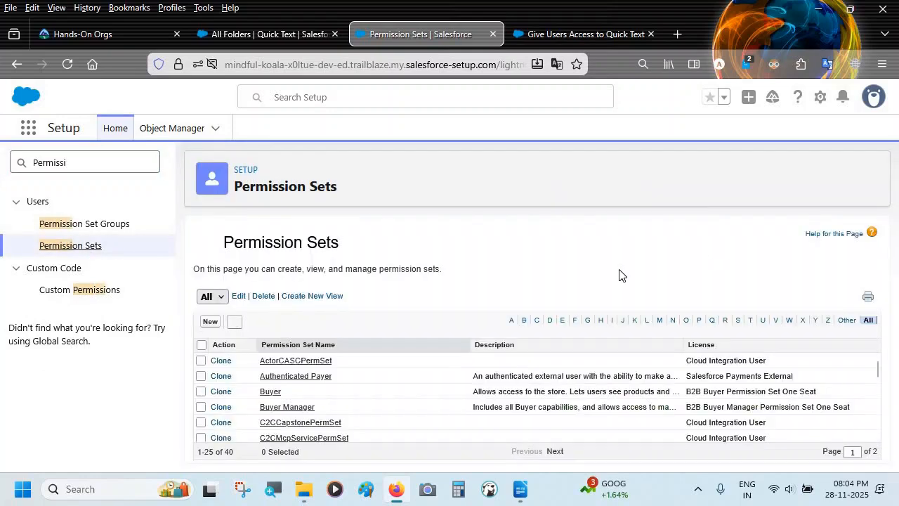
- Create and save a permission set labelled "Quick Text Permission for Service Managers" with no specific license
{"action": "left_click", "coordinate": [211, 321]}
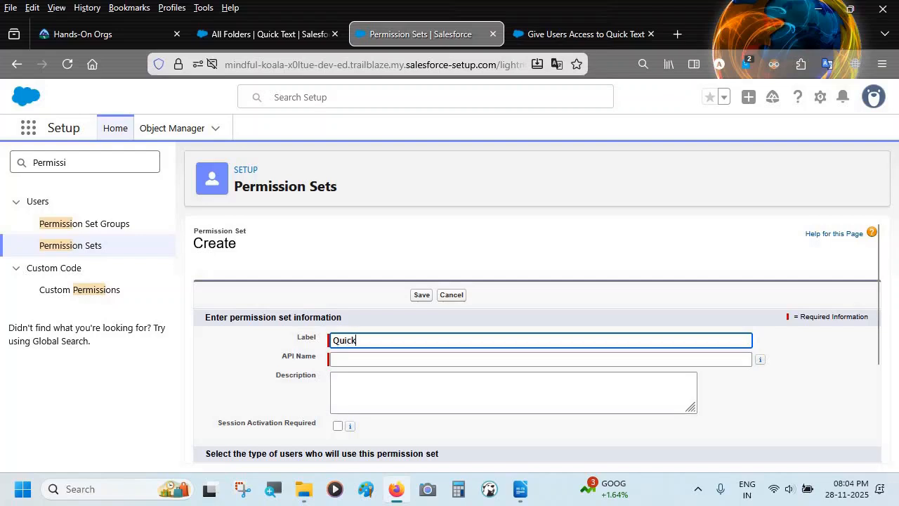
{"action": "type", "text": "Quick Text Permission for S"}
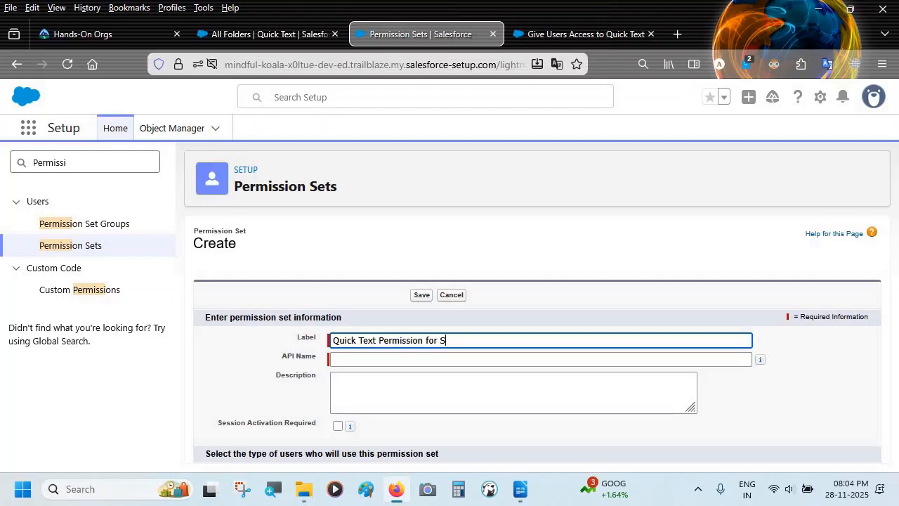
{"action": "type", "text": "ice Managers"}
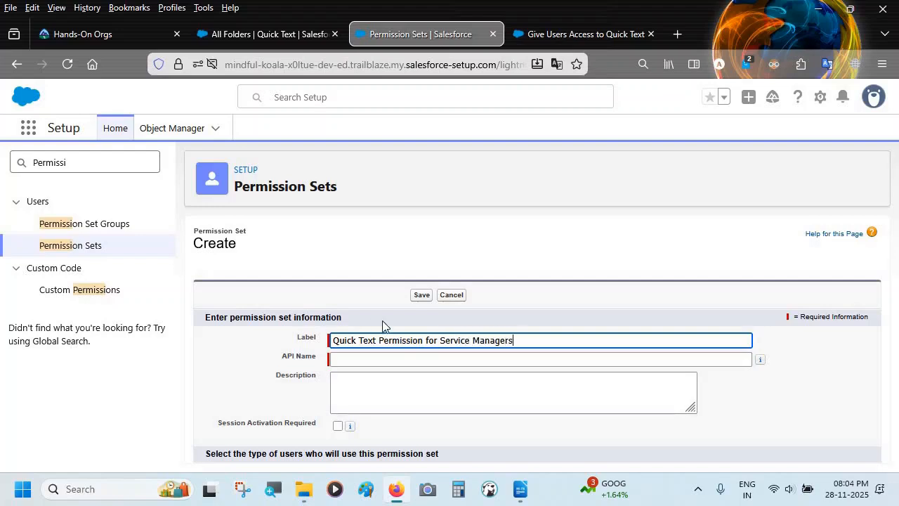
{"action": "left_click", "coordinate": [304, 302]}
{"action": "scroll", "coordinate": [414, 302], "scroll_direction": "down", "scroll_amount": 3}
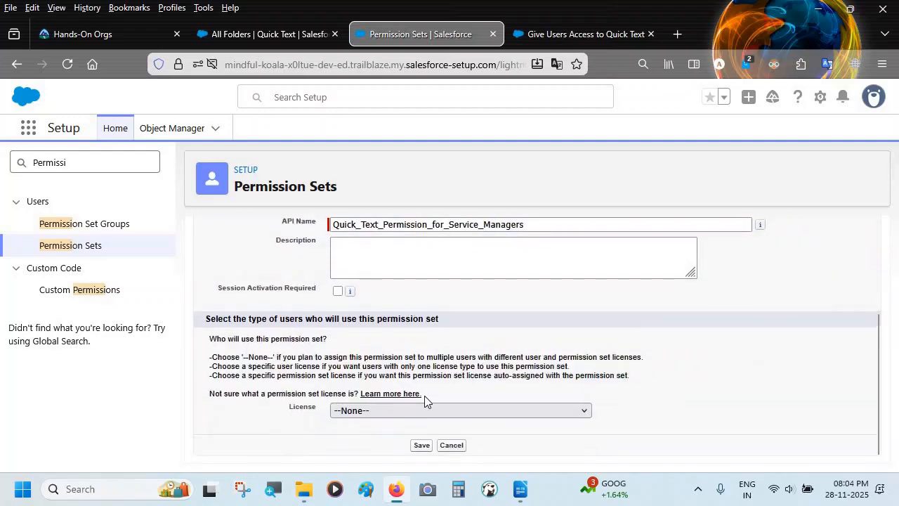
{"action": "left_click", "coordinate": [421, 445]}
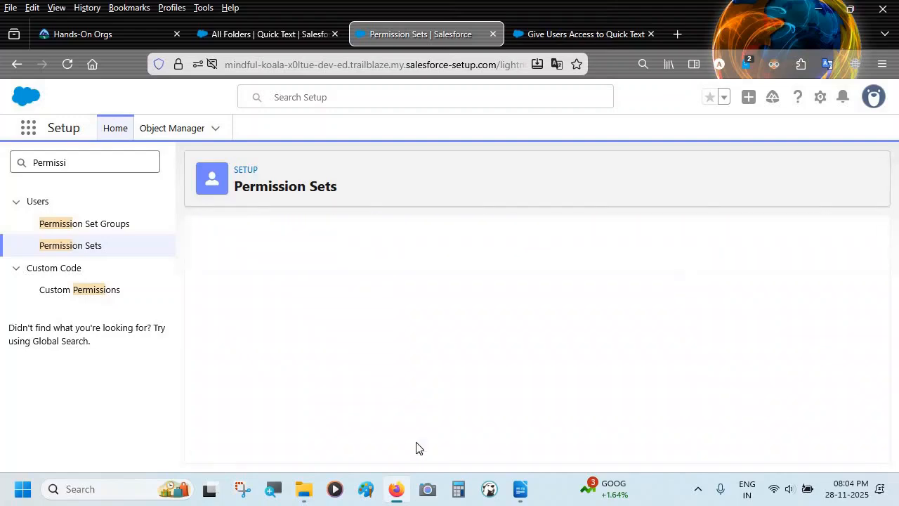
- Find the Quick Text object settings within the new permission set and open them
{"action": "left_click", "coordinate": [289, 271]}
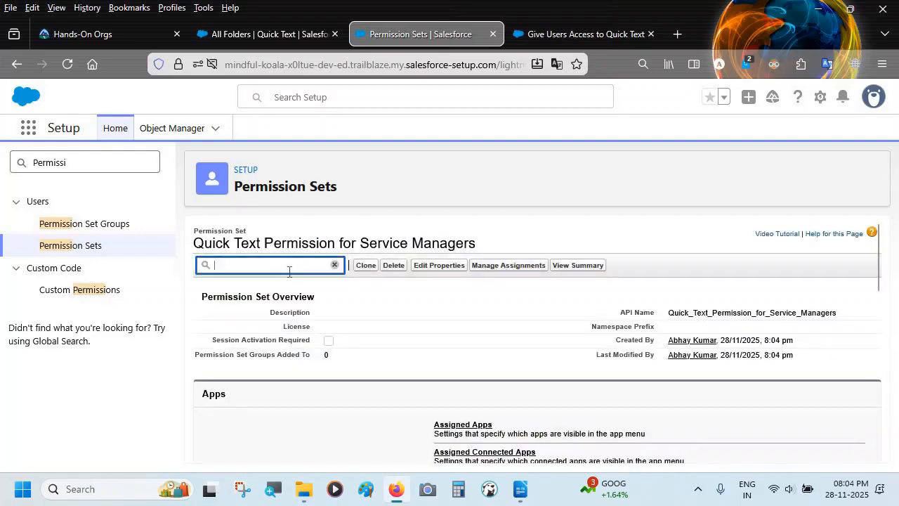
{"action": "type", "text": "Quick"}
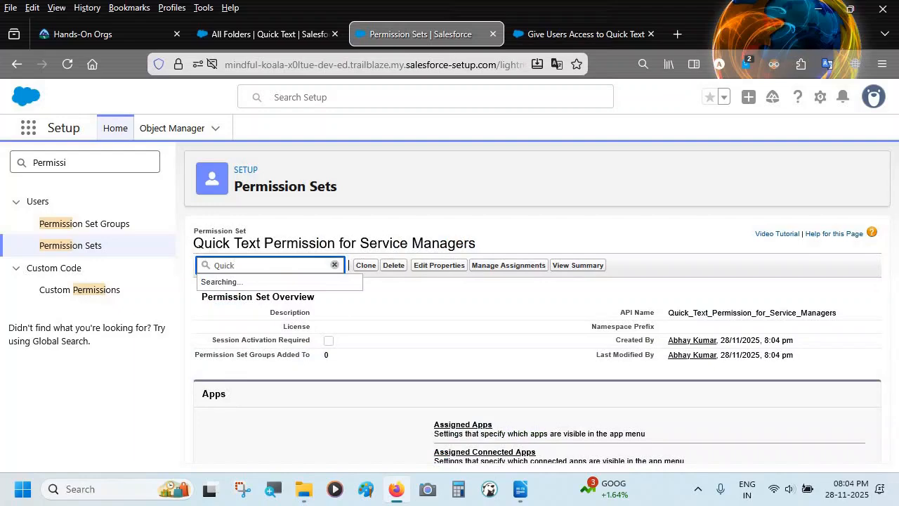
{"action": "type", "text": " Text"}
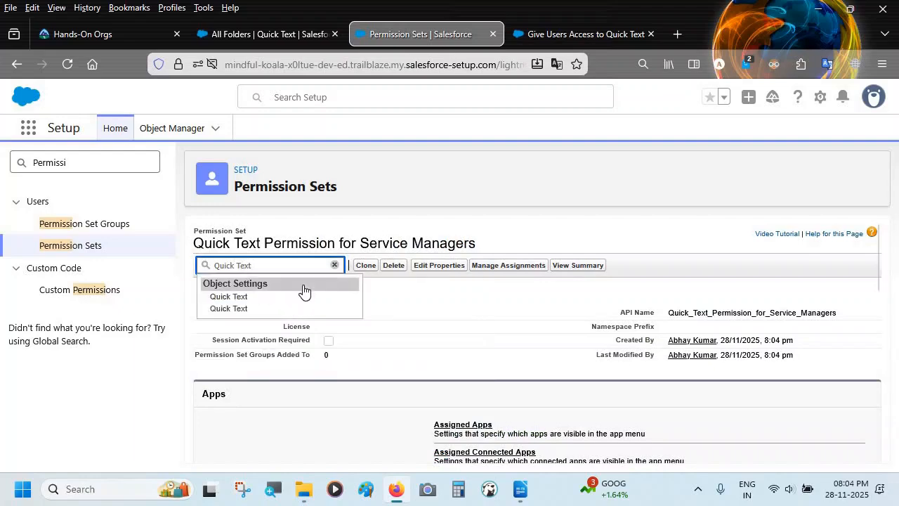
{"action": "left_click", "coordinate": [242, 300]}
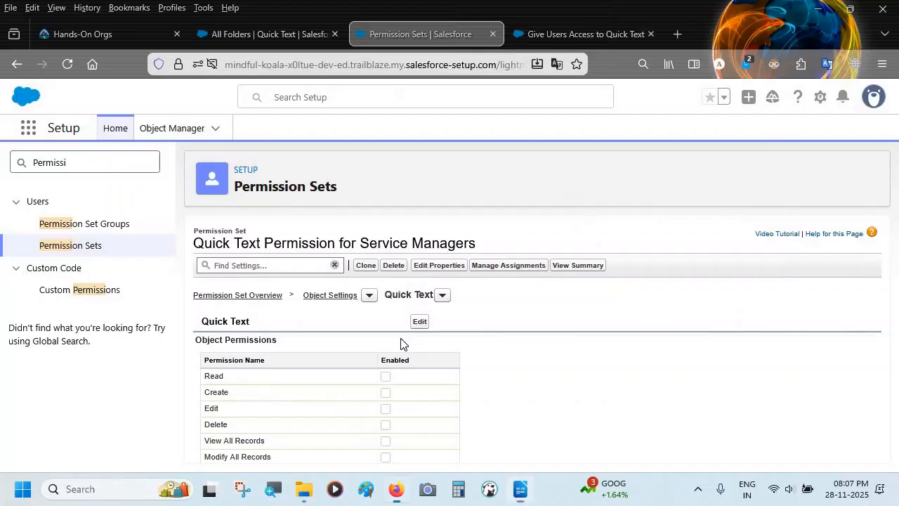
- Check the Salesforce Help article for the permissions needed to create, edit and delete quick text messages
{"action": "left_click", "coordinate": [554, 34]}
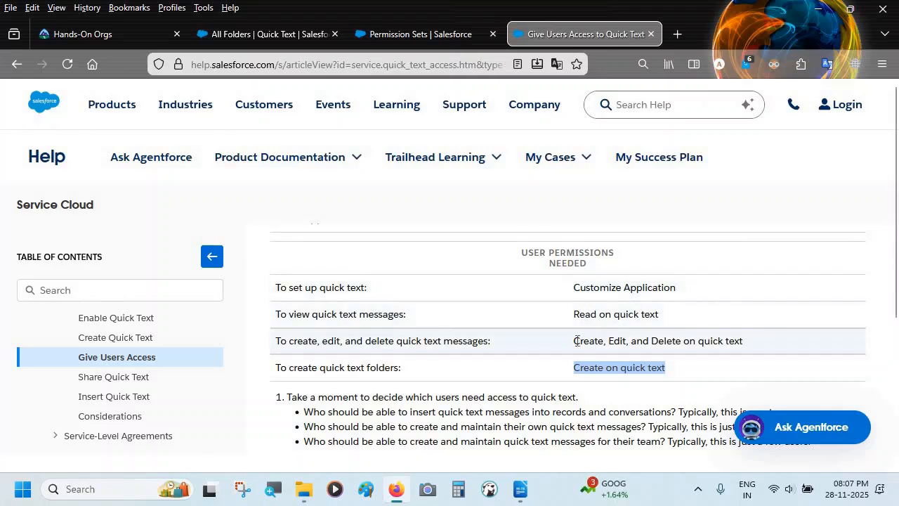
{"action": "left_click_drag", "start_coordinate": [573, 343], "coordinate": [602, 346]}
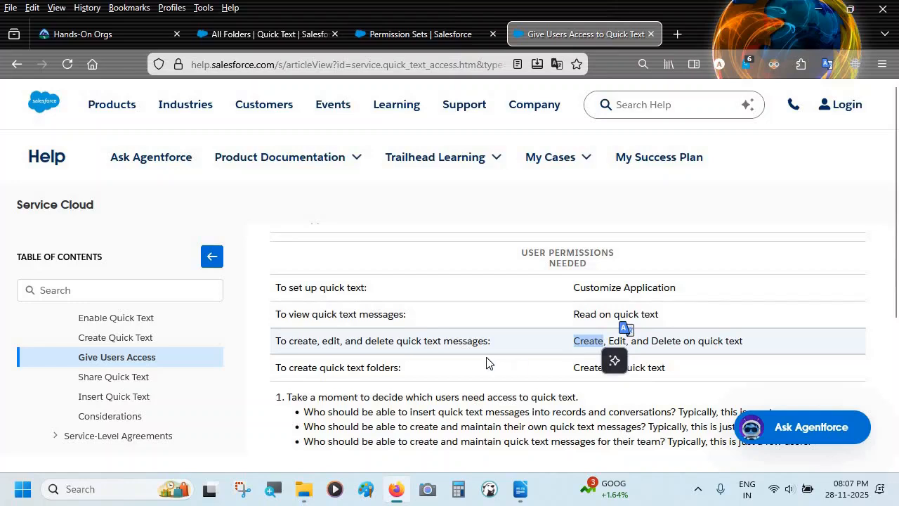
{"action": "left_click_drag", "start_coordinate": [573, 343], "coordinate": [754, 341]}
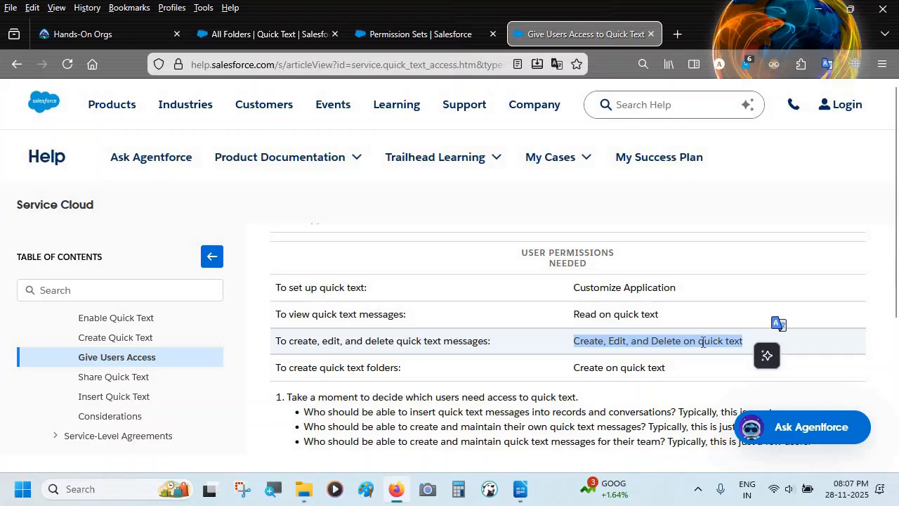
- Edit the permission set's Quick Text object permissions and enable Create, Edit and Delete along with Read
{"action": "left_click", "coordinate": [418, 37]}
{"action": "left_click", "coordinate": [420, 320]}
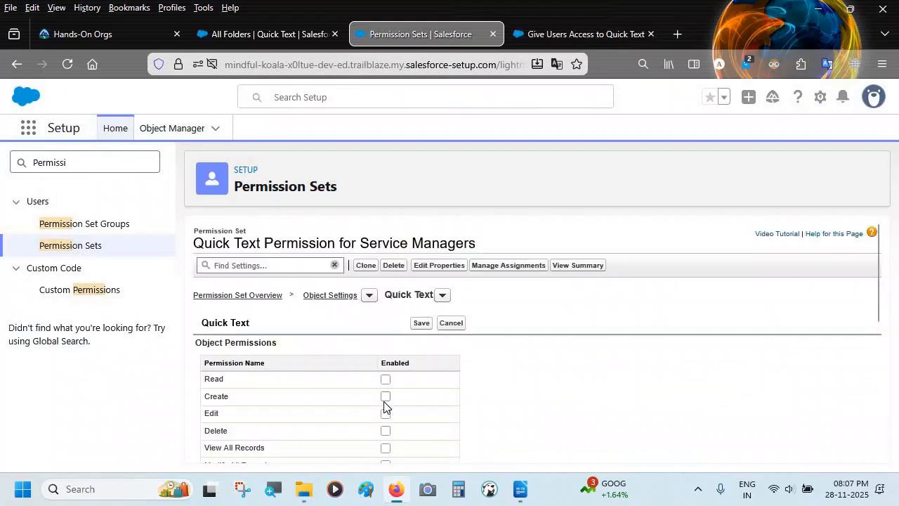
{"action": "left_click", "coordinate": [385, 397]}
{"action": "left_click", "coordinate": [385, 414]}
{"action": "left_click", "coordinate": [386, 431]}
{"action": "scroll", "coordinate": [386, 431], "scroll_direction": "down", "scroll_amount": 1}
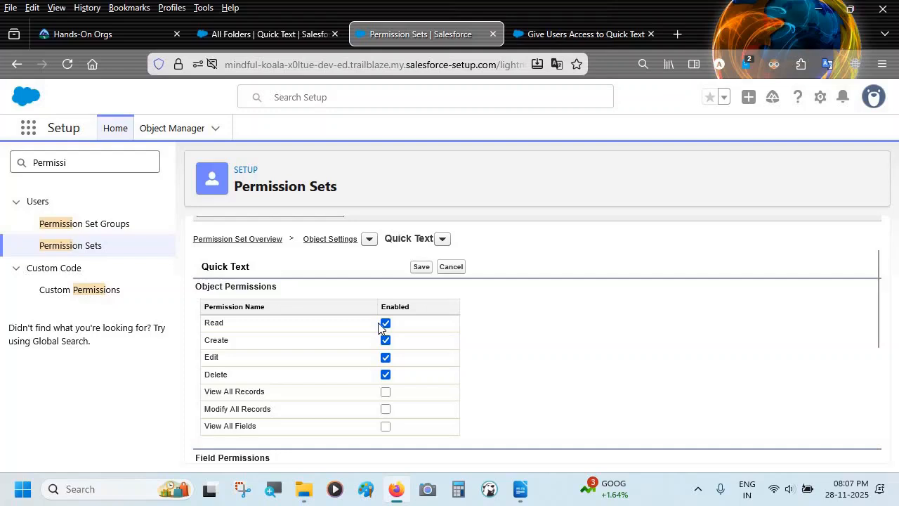
{"action": "scroll", "coordinate": [400, 361], "scroll_direction": "down", "scroll_amount": 2}
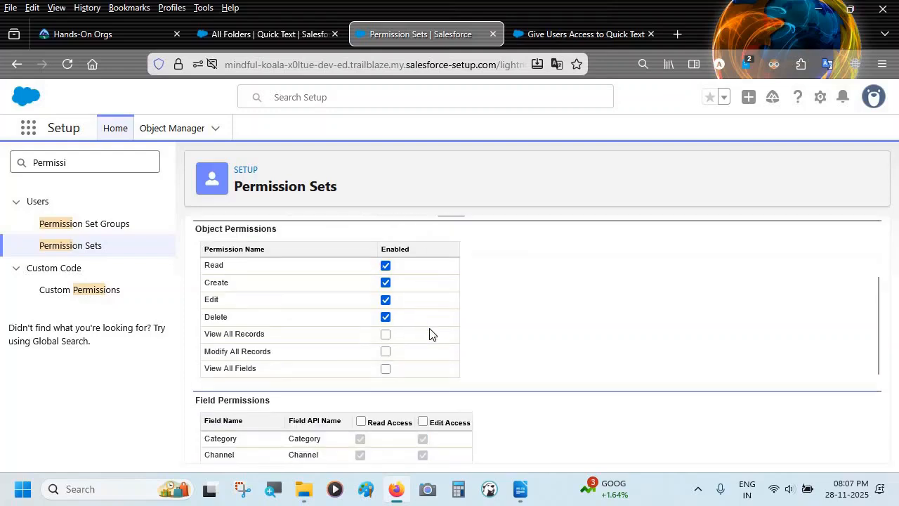
- Compare the managers' quick text requirement in PlanDoc2.docx with the Help article's permission for creating quick text folders
{"action": "left_click", "coordinate": [560, 36]}
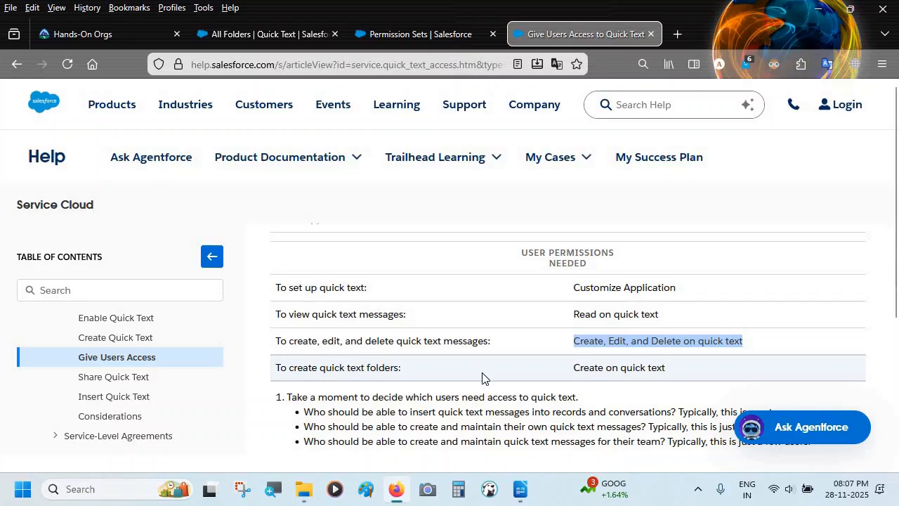
{"action": "left_click", "coordinate": [520, 488]}
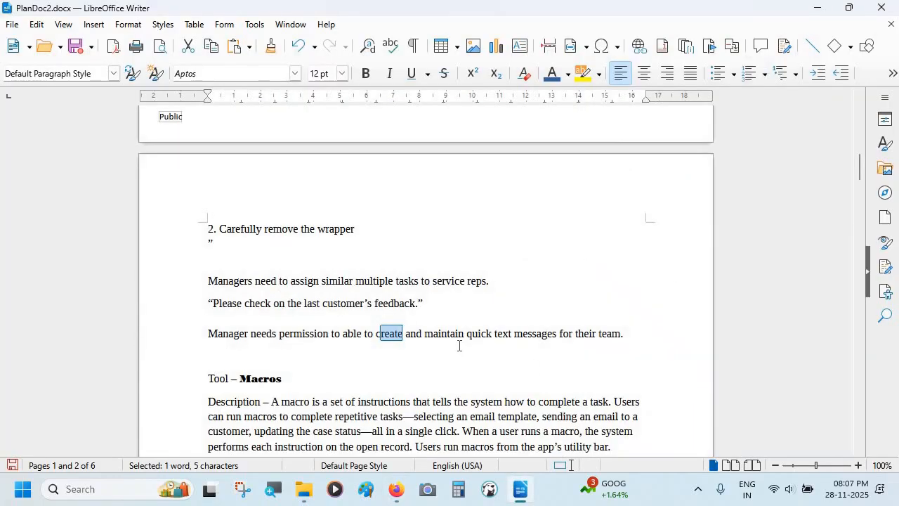
{"action": "left_click_drag", "start_coordinate": [415, 333], "coordinate": [620, 333]}
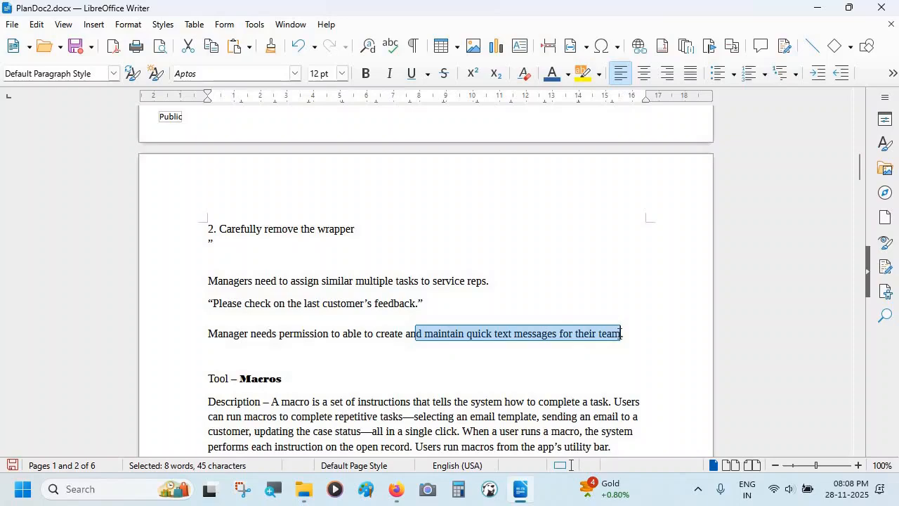
{"action": "key", "text": "alt+Tab"}
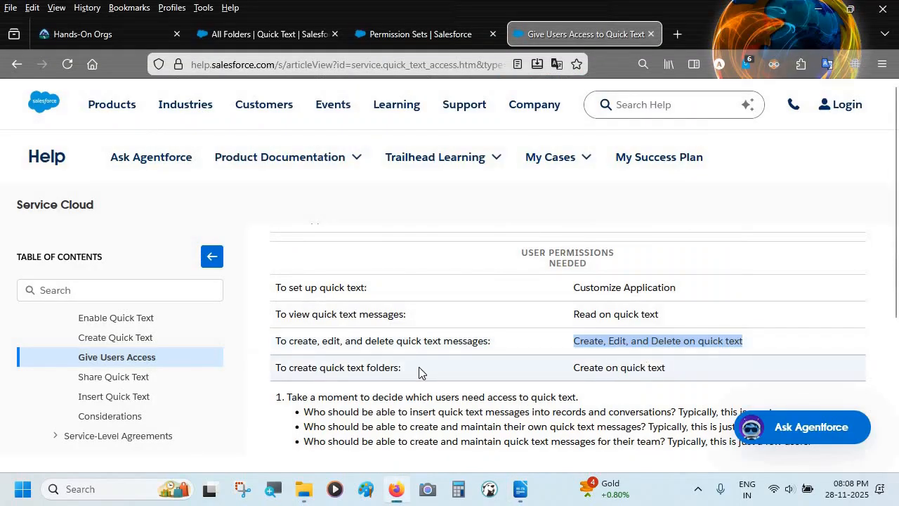
{"action": "left_click_drag", "start_coordinate": [280, 368], "coordinate": [383, 368]}
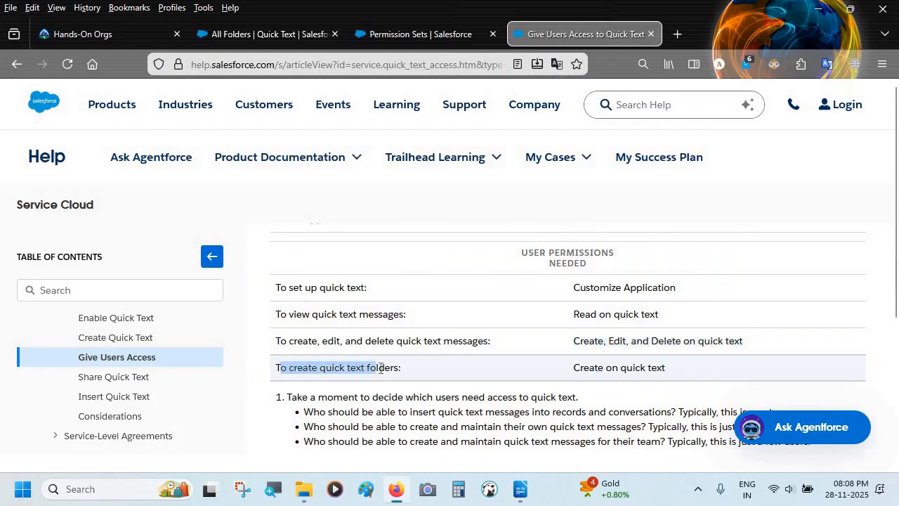
{"action": "left_click_drag", "start_coordinate": [572, 368], "coordinate": [664, 368]}
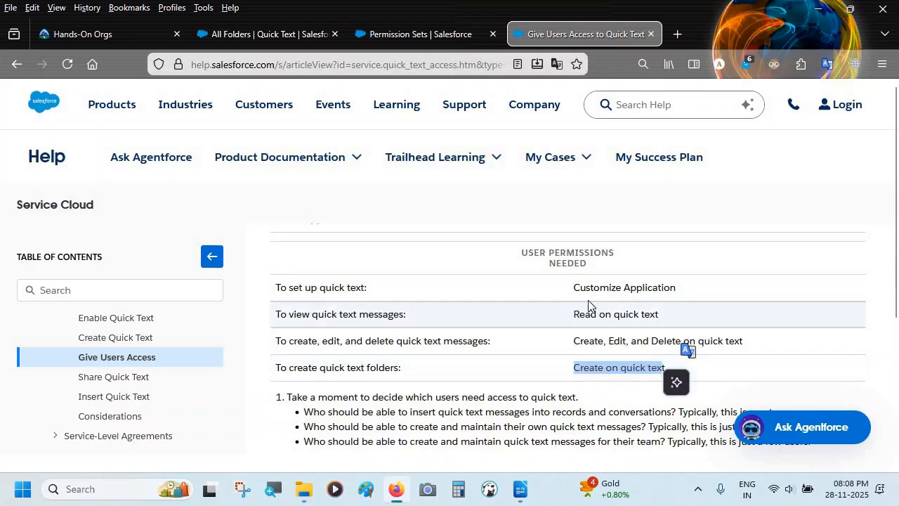
- Return to the permission set, review its Quick Text object and field permissions, and save them
{"action": "left_click", "coordinate": [448, 35]}
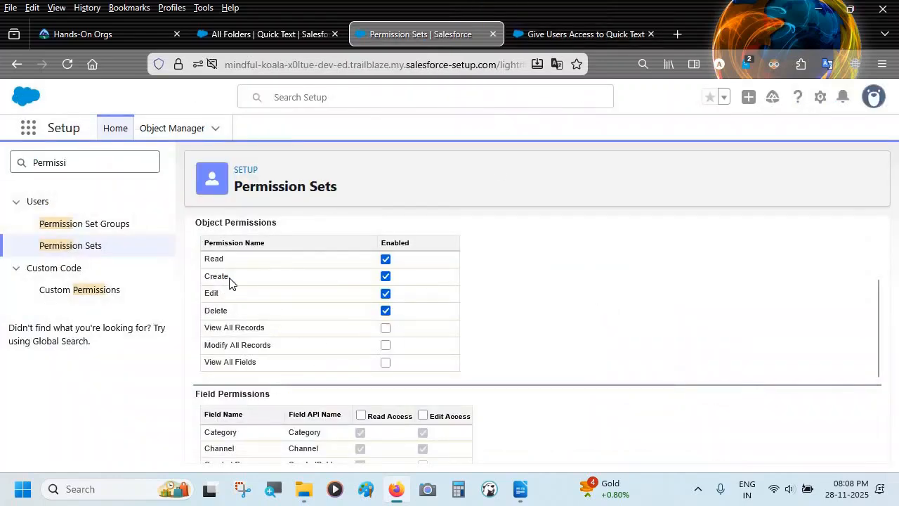
{"action": "scroll", "coordinate": [231, 283], "scroll_direction": "up", "scroll_amount": 3}
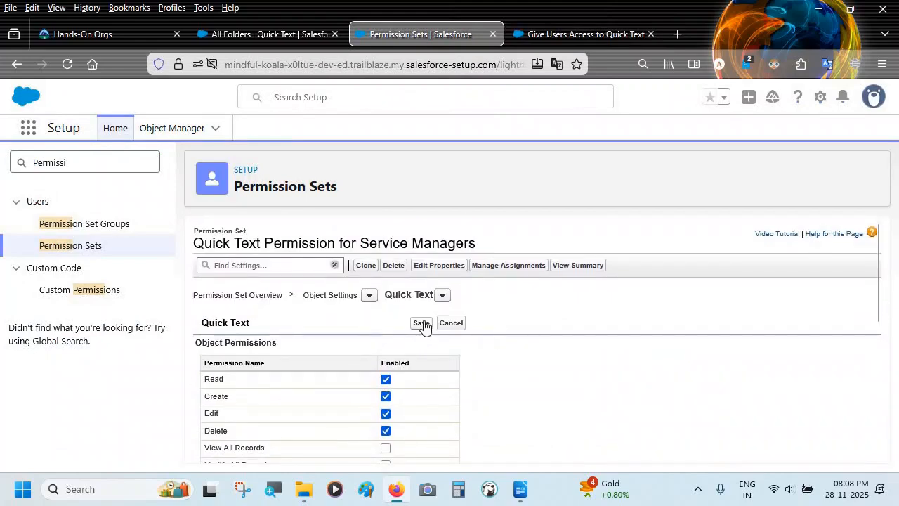
{"action": "scroll", "coordinate": [424, 325], "scroll_direction": "down", "scroll_amount": 5}
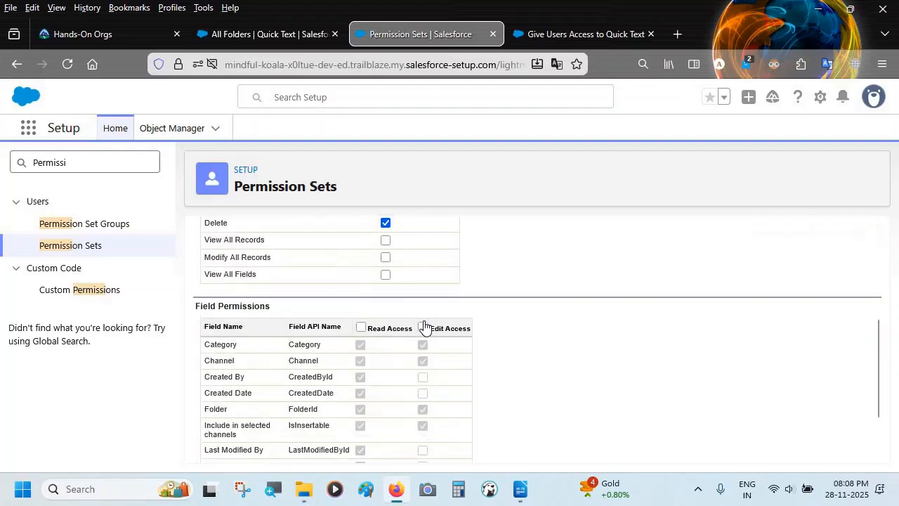
{"action": "scroll", "coordinate": [424, 325], "scroll_direction": "up", "scroll_amount": 6}
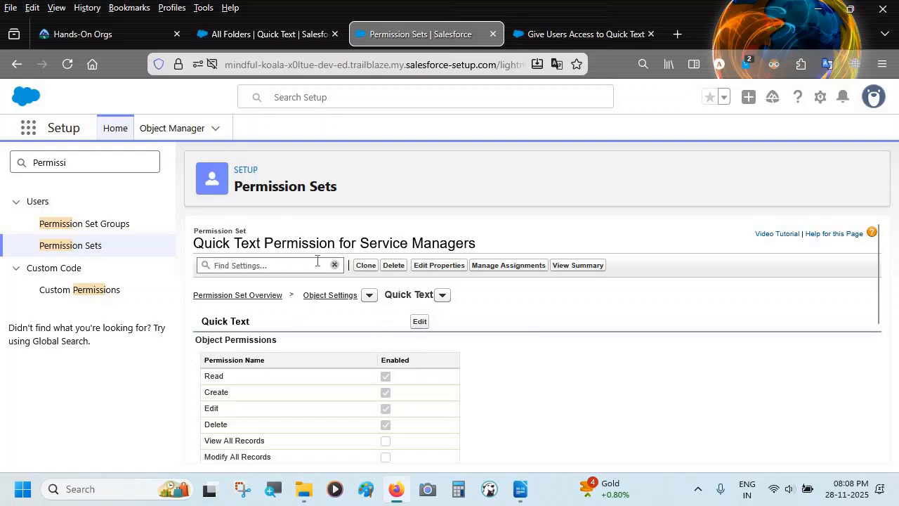
- Add an assignment to the Quick Text Permission for Service Managers permission set, selecting the user with the System Administrator profile
{"action": "left_click", "coordinate": [509, 265]}
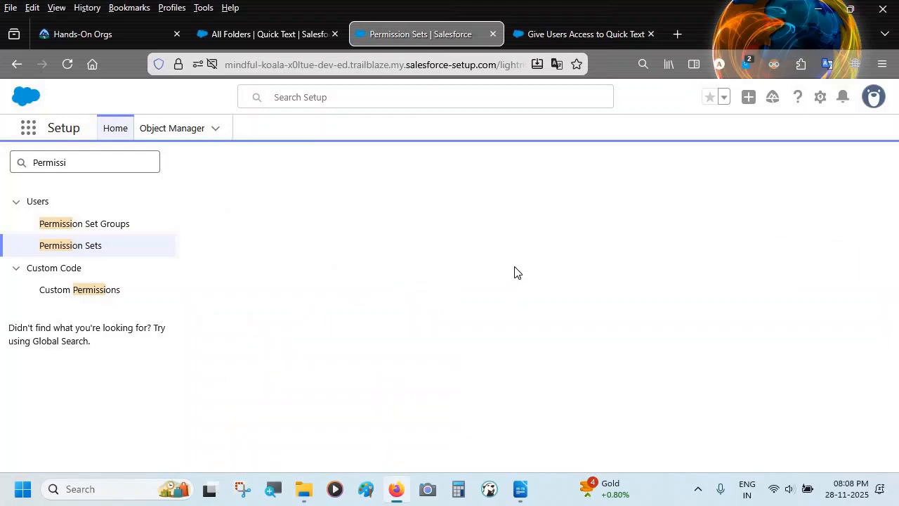
{"action": "left_click", "coordinate": [837, 246]}
{"action": "scroll", "coordinate": [455, 288], "scroll_direction": "down", "scroll_amount": 2}
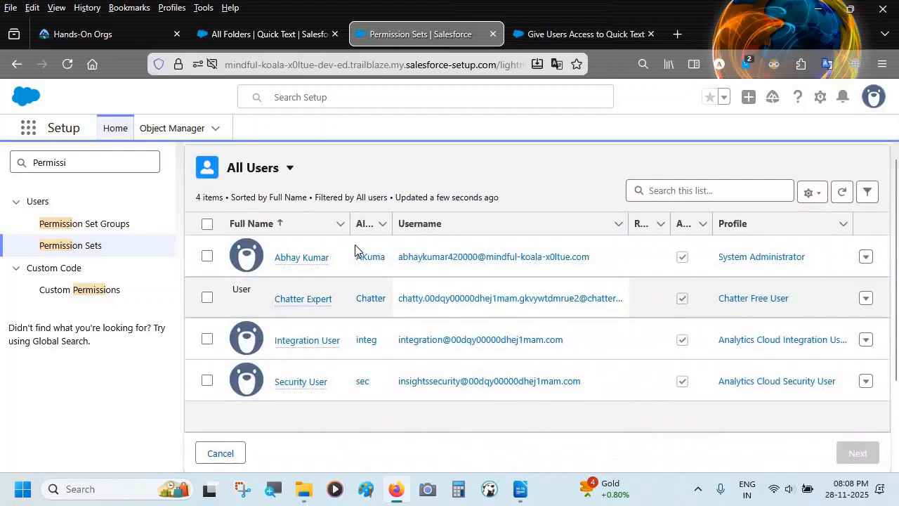
{"action": "scroll", "coordinate": [351, 246], "scroll_direction": "down", "scroll_amount": 2}
{"action": "scroll", "coordinate": [323, 253], "scroll_direction": "up", "scroll_amount": 4}
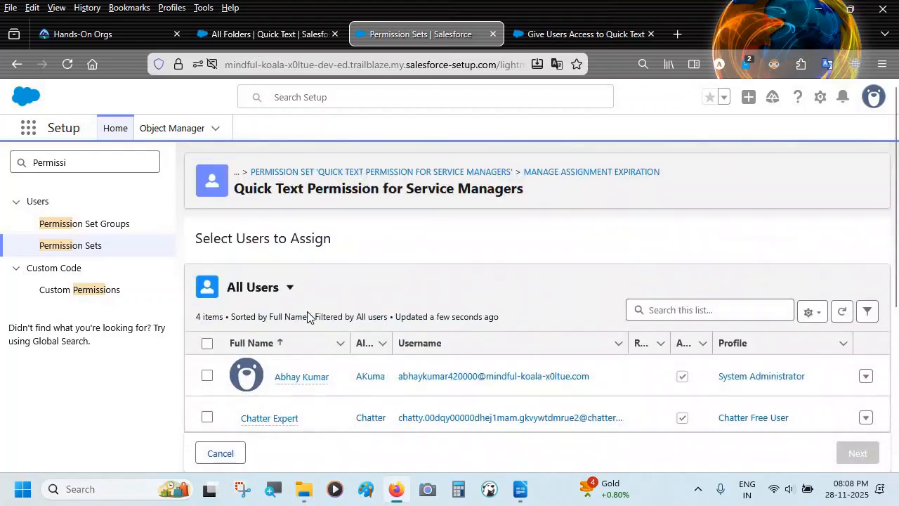
{"action": "left_click", "coordinate": [207, 372]}
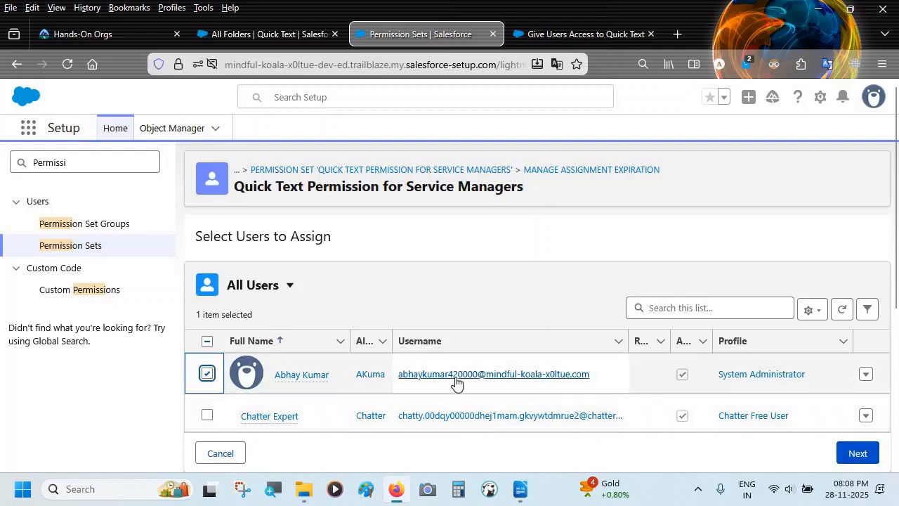
{"action": "left_click", "coordinate": [857, 453]}
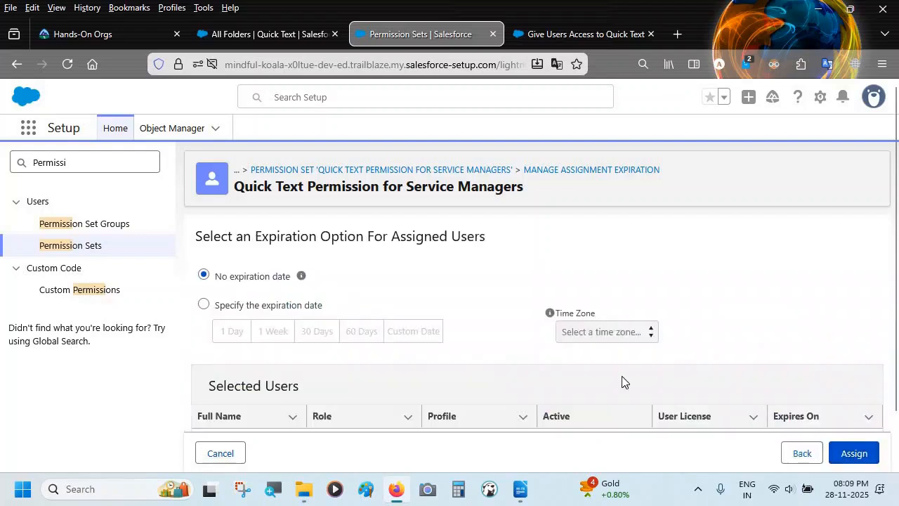
- Review the selected user, assign the permission set with no expiration date, and close the assignment summary
{"action": "scroll", "coordinate": [623, 381], "scroll_direction": "down", "scroll_amount": 2}
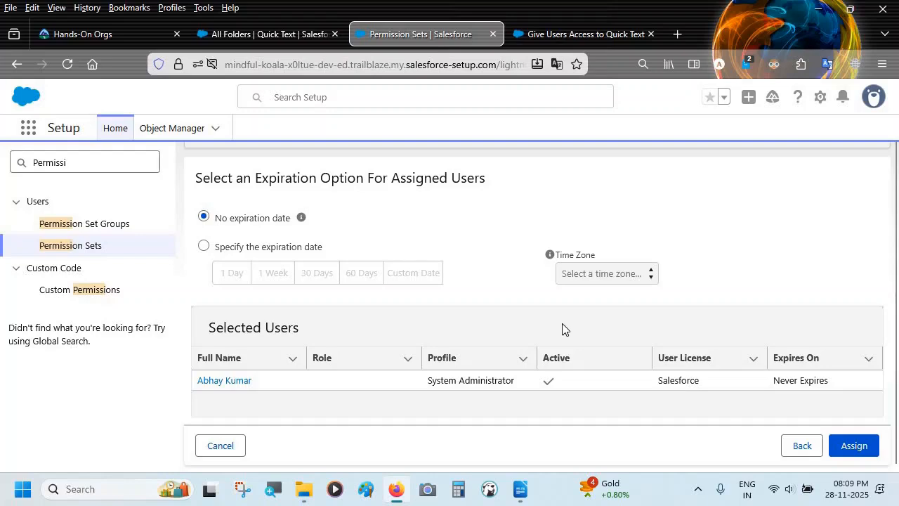
{"action": "left_click", "coordinate": [857, 450]}
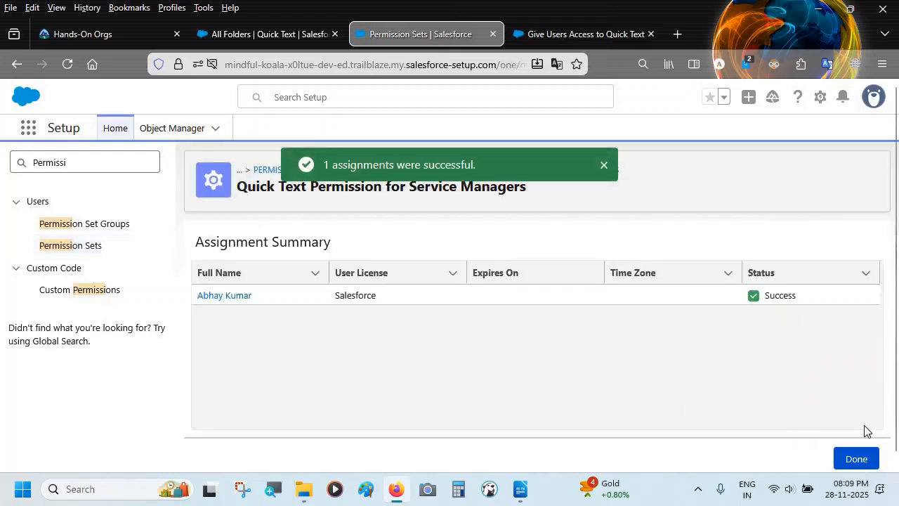
{"action": "left_click", "coordinate": [860, 459]}
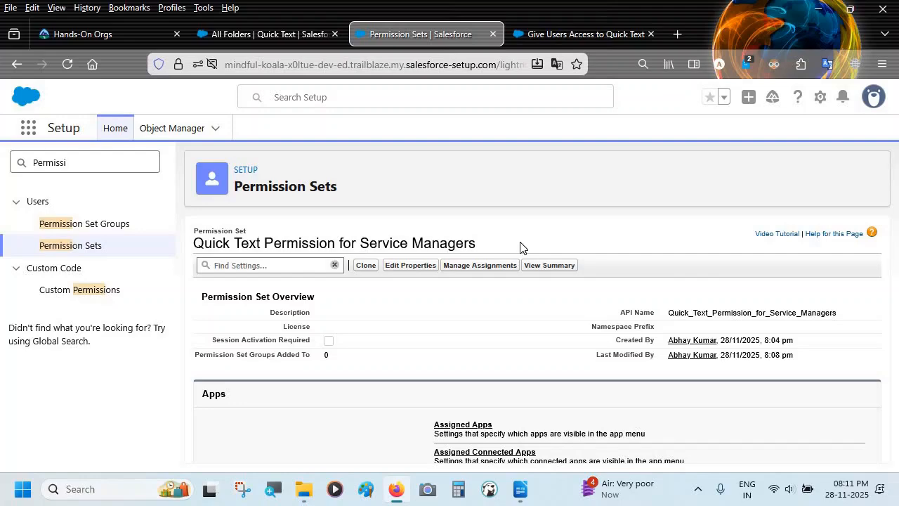
- Switch to PlanDoc2.docx in LibreOffice Writer and go to the Macros tool heading below the managers' quick text requirement
{"action": "left_click", "coordinate": [520, 489]}
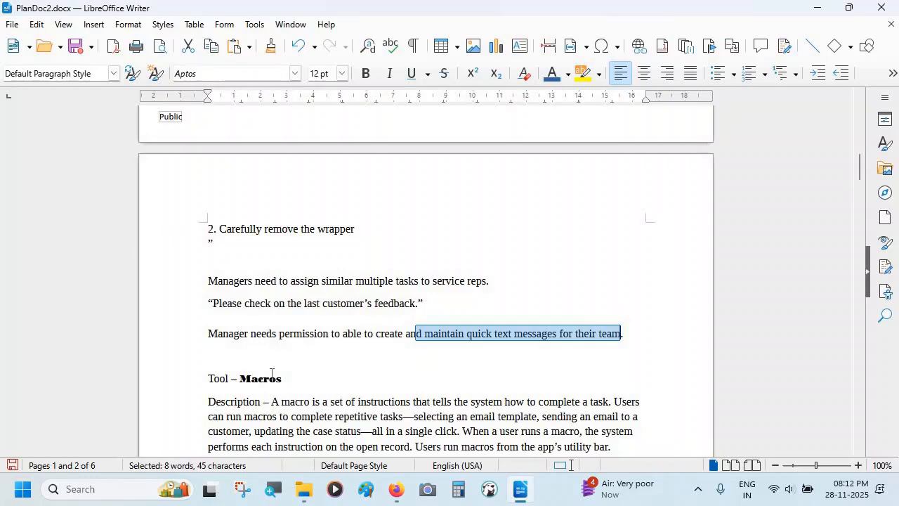
{"action": "left_click", "coordinate": [287, 372]}
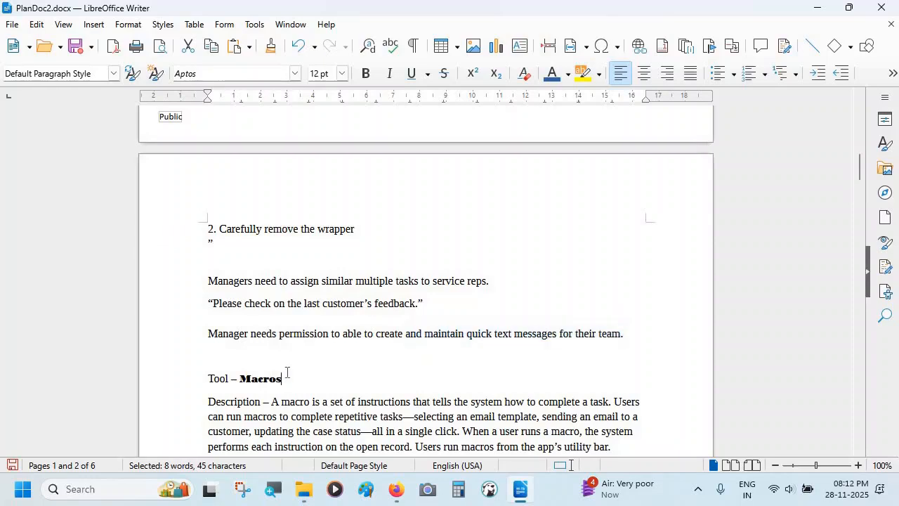